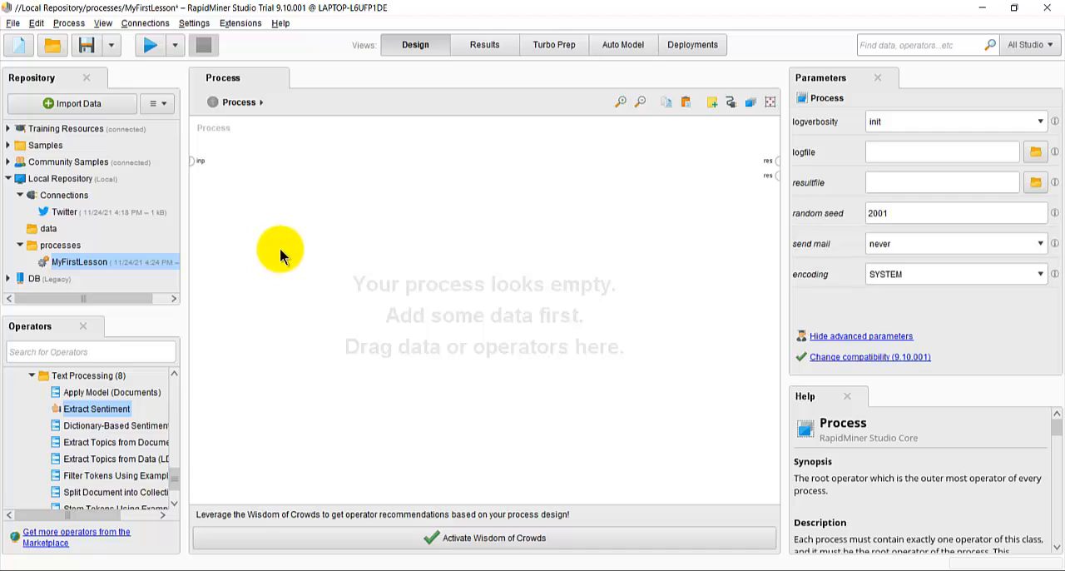
pyautogui.click(145, 23)
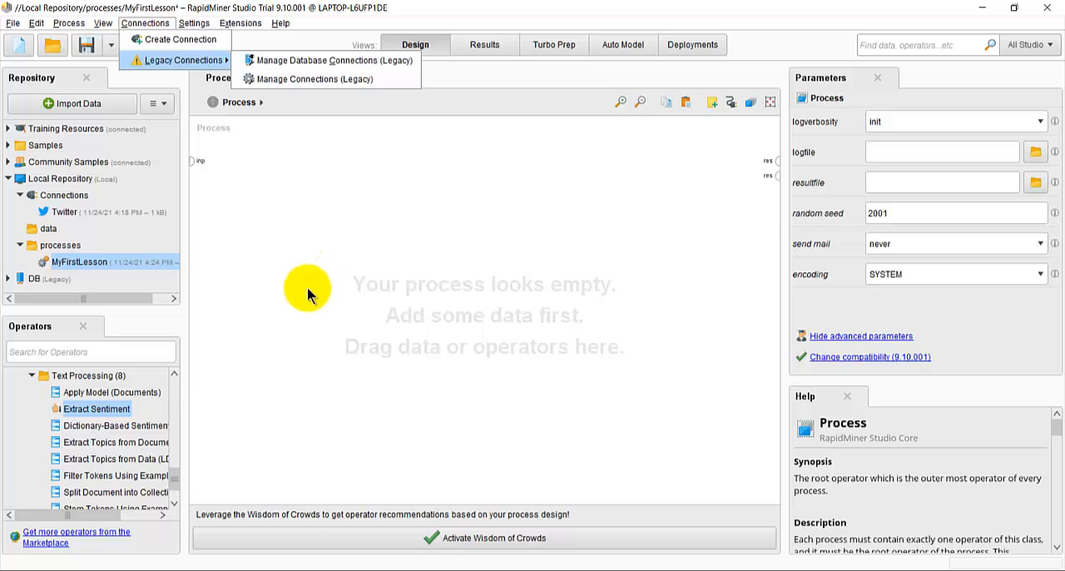
pyautogui.moveTo(194, 23)
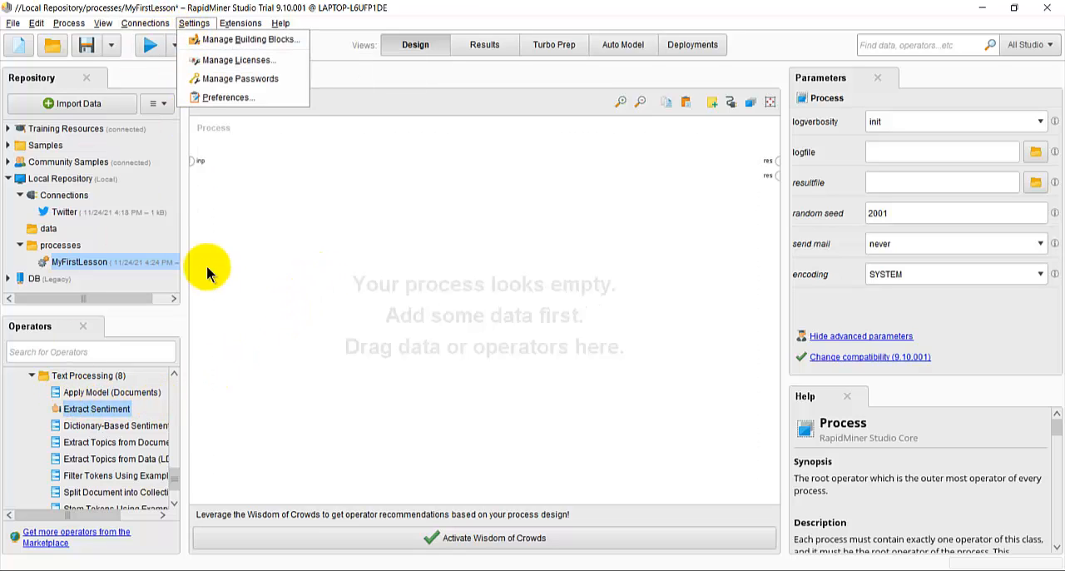
pyautogui.click(236, 27)
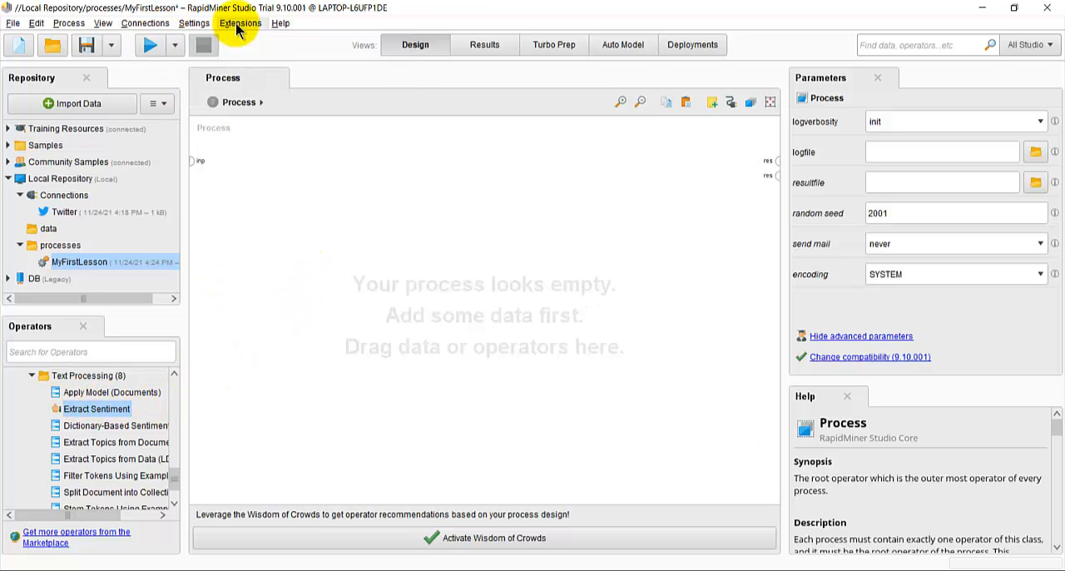
pyautogui.click(238, 25)
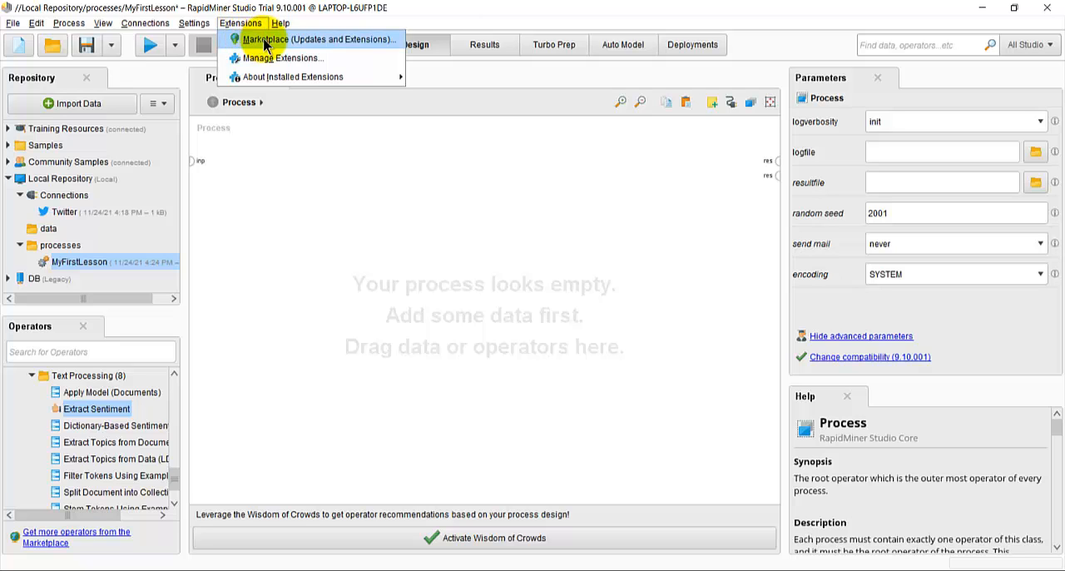
pyautogui.moveTo(149, 20)
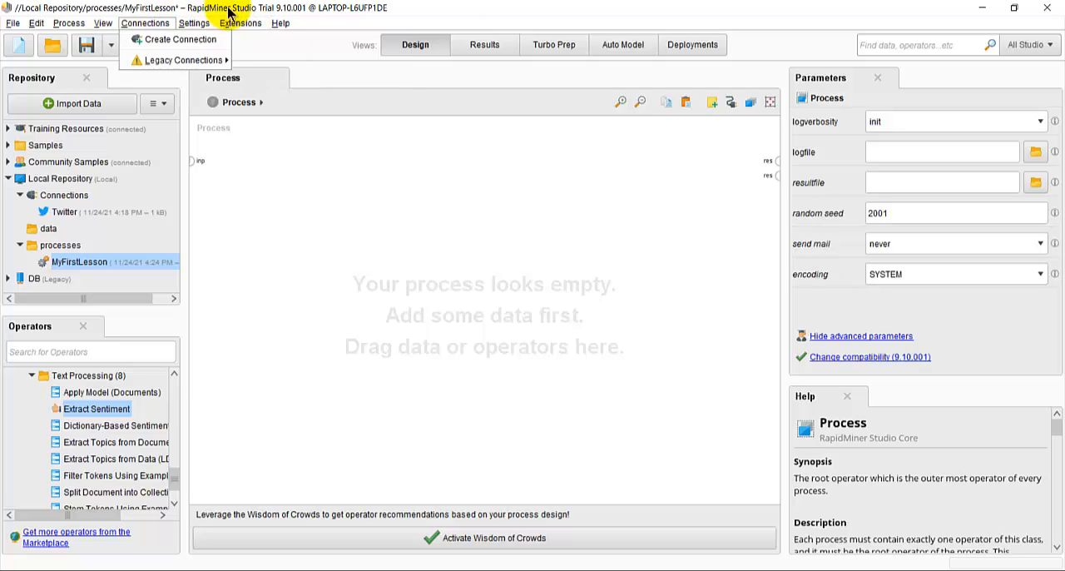
pyautogui.click(233, 25)
pyautogui.click(245, 25)
pyautogui.moveTo(281, 23)
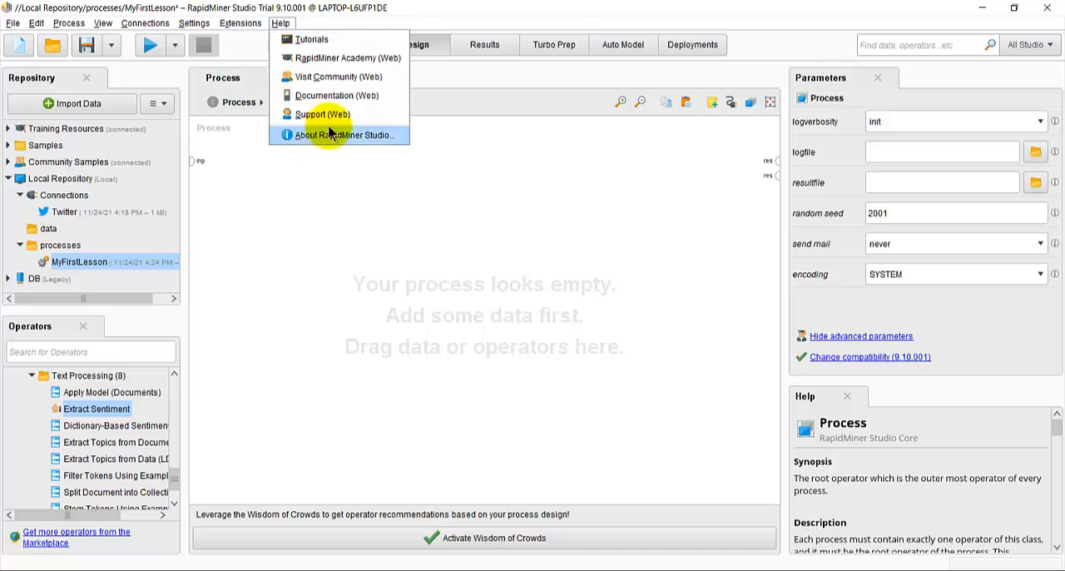
pyautogui.moveTo(239, 24)
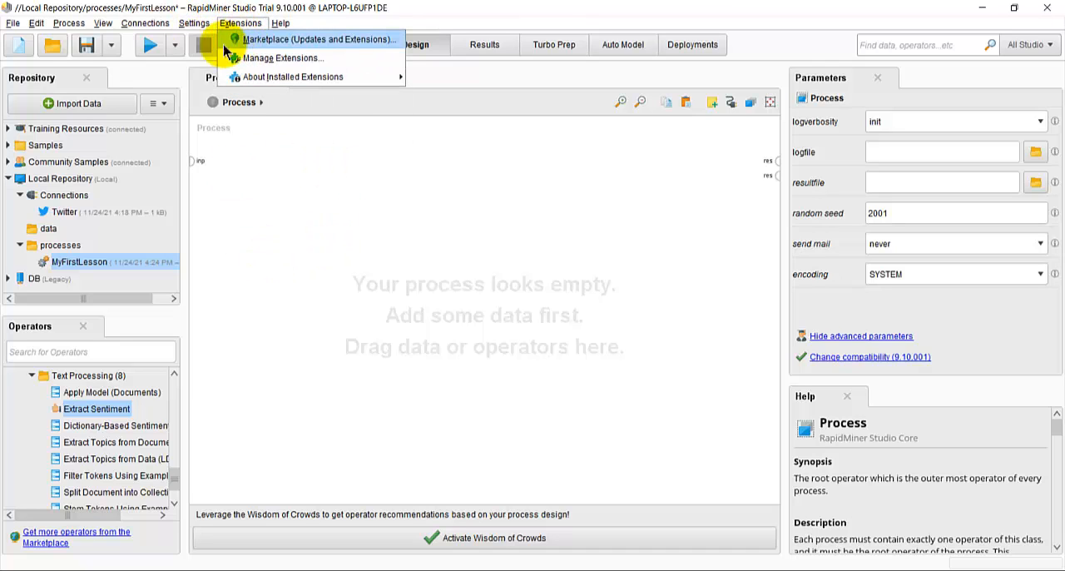
# Step: Start creating a new connection and set its connection type to Twitter
pyautogui.moveTo(143, 25)
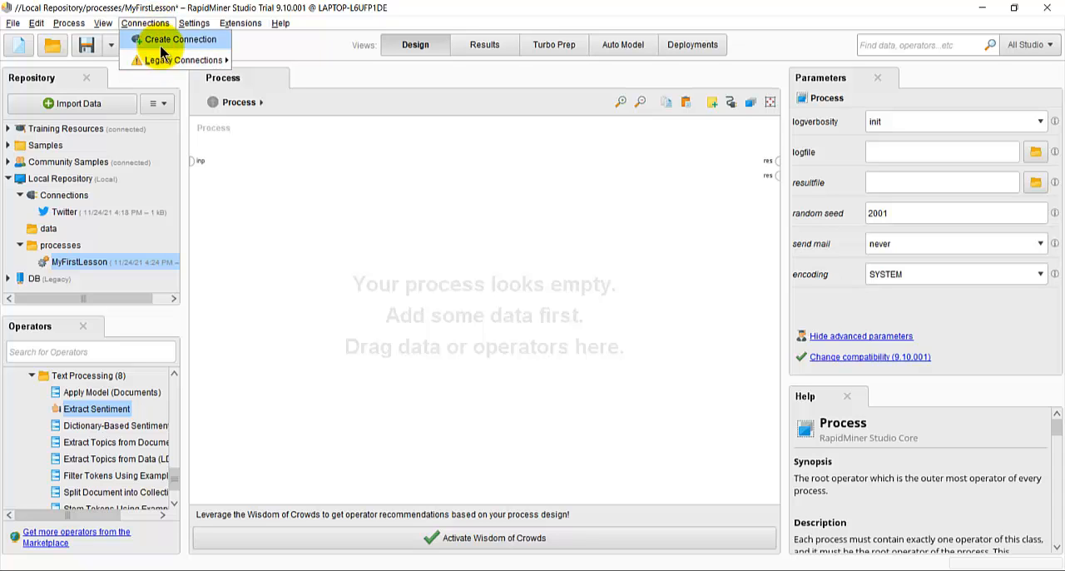
pyautogui.click(162, 46)
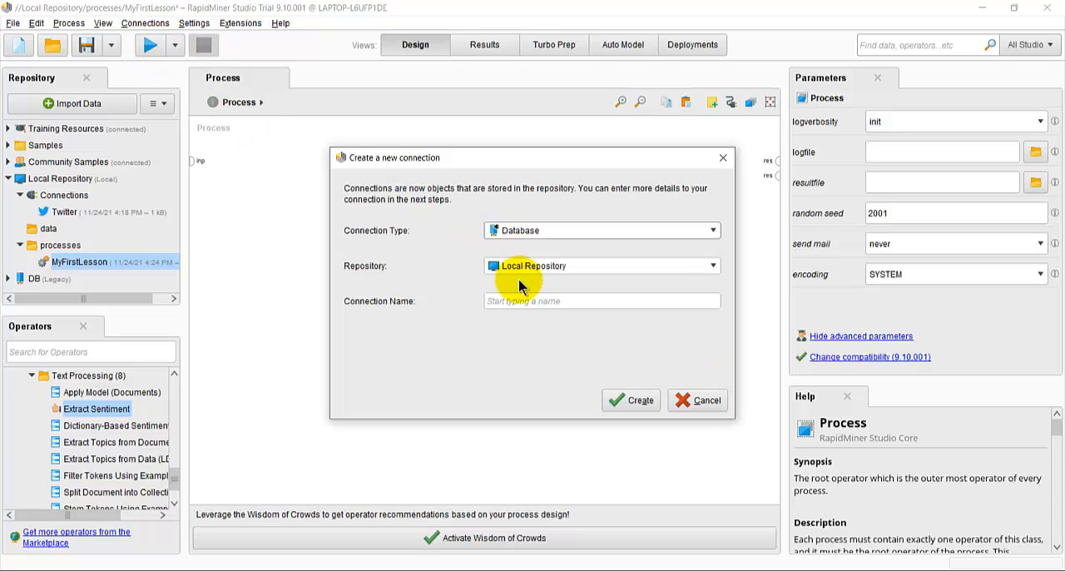
pyautogui.click(509, 225)
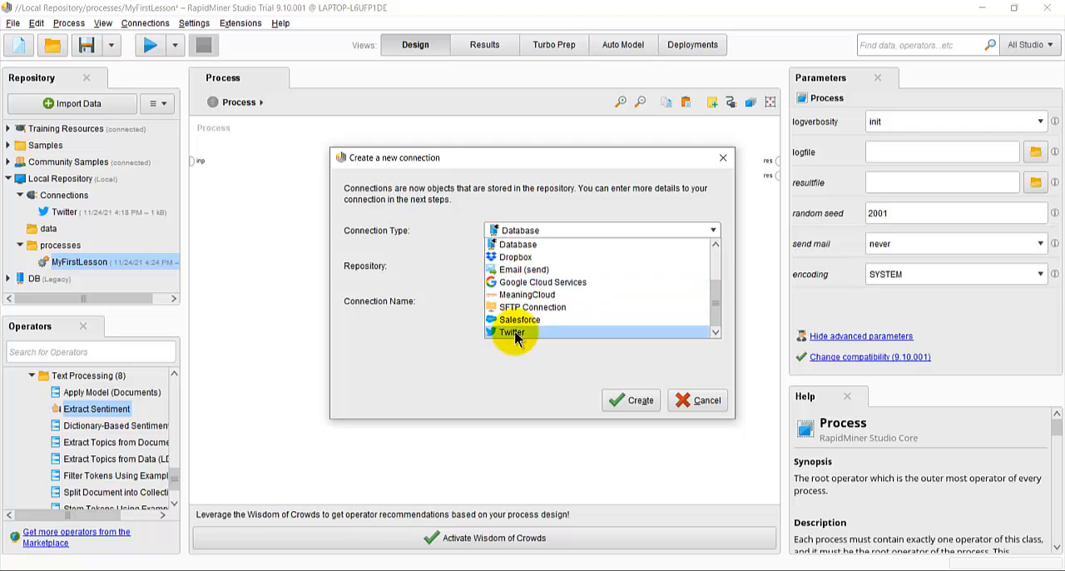
pyautogui.scroll(3, 533, 250)
pyautogui.click(533, 243)
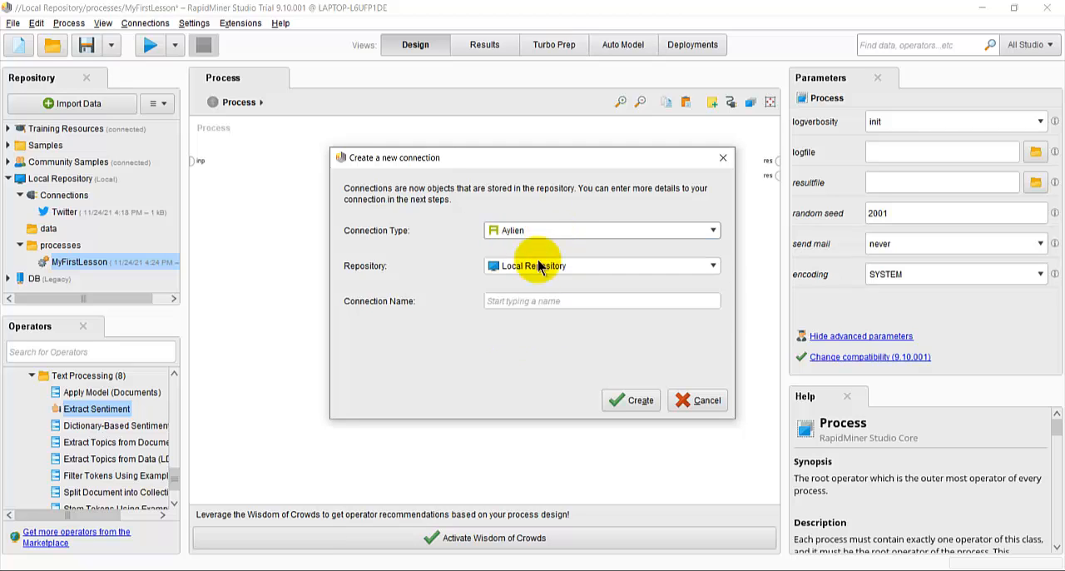
pyautogui.click(538, 239)
pyautogui.scroll(-3, 706, 278)
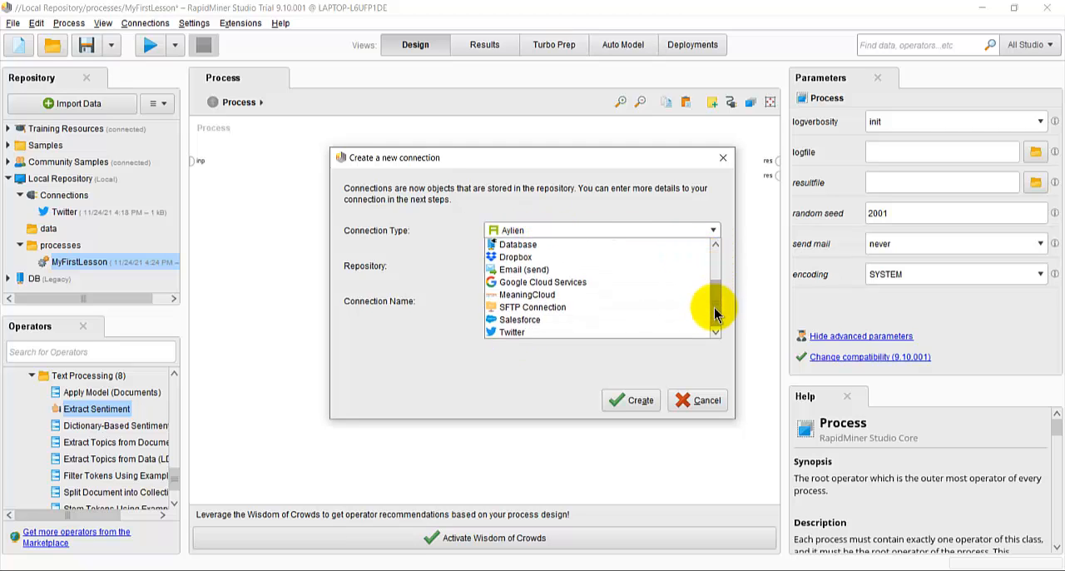
pyautogui.moveTo(718, 327); pyautogui.dragTo(714, 252)
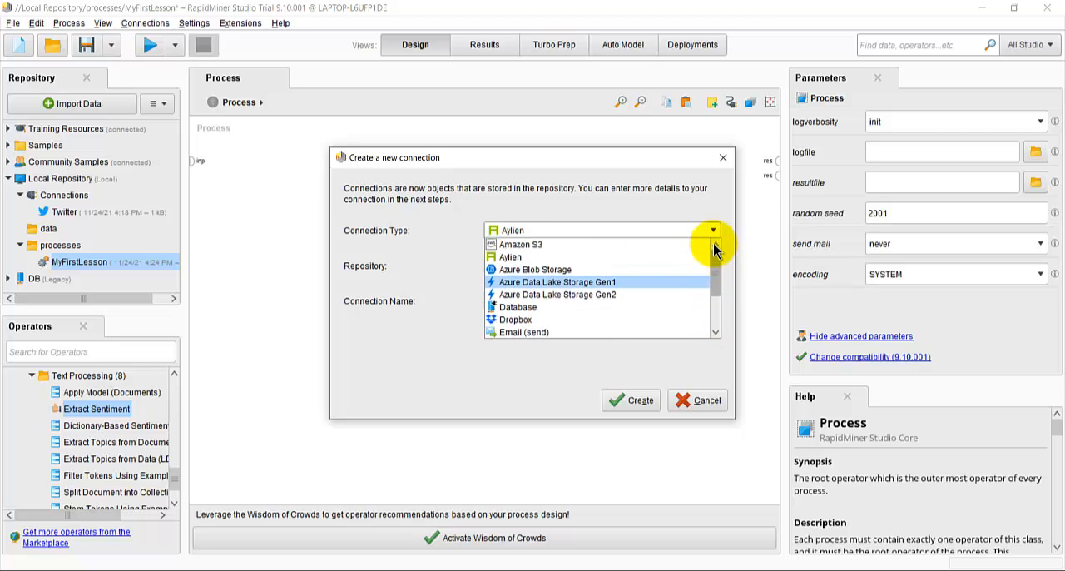
pyautogui.scroll(-3, 702, 333)
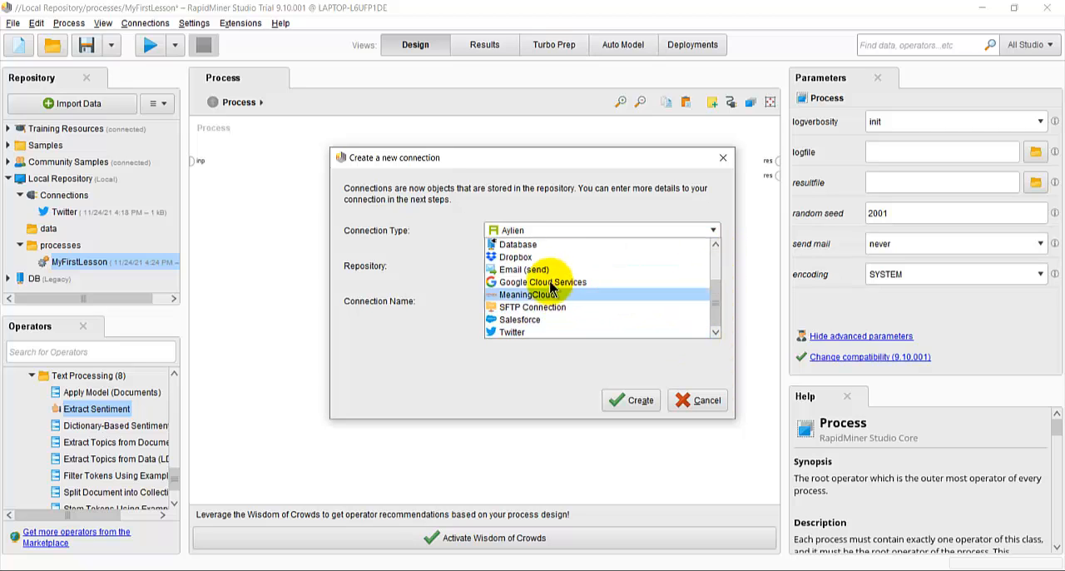
pyautogui.click(549, 332)
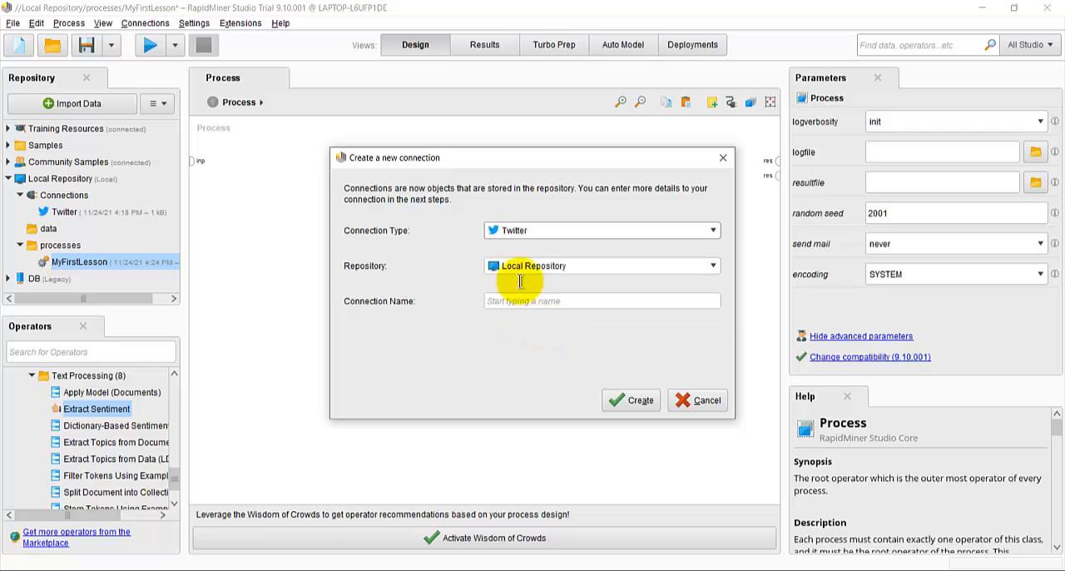
# Step: Name the connection with Twitter followed by the account's name and create it in the Local Repository
pyautogui.click(512, 300)
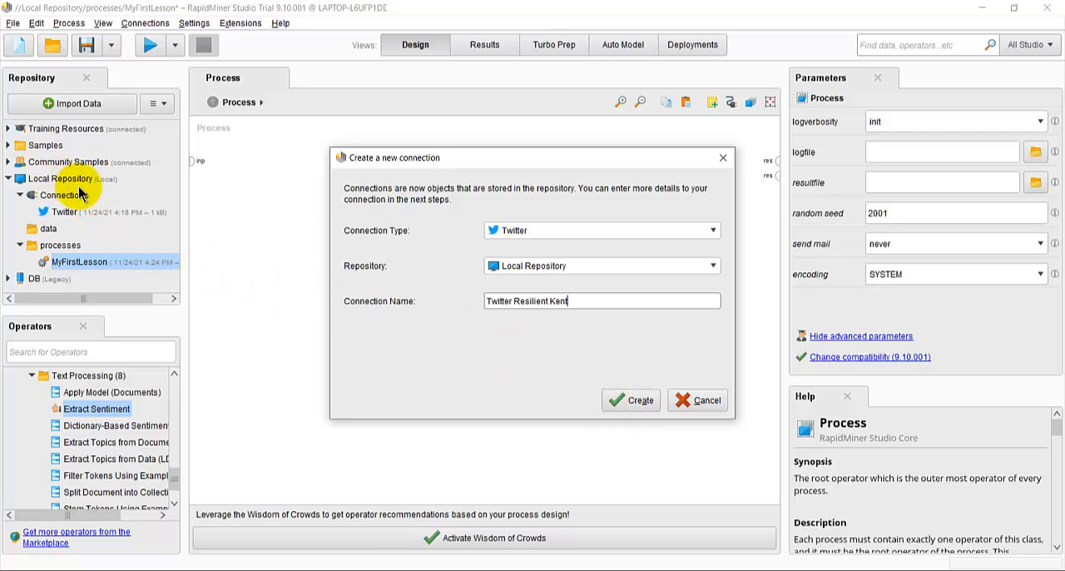
pyautogui.click(596, 267)
pyautogui.click(596, 267)
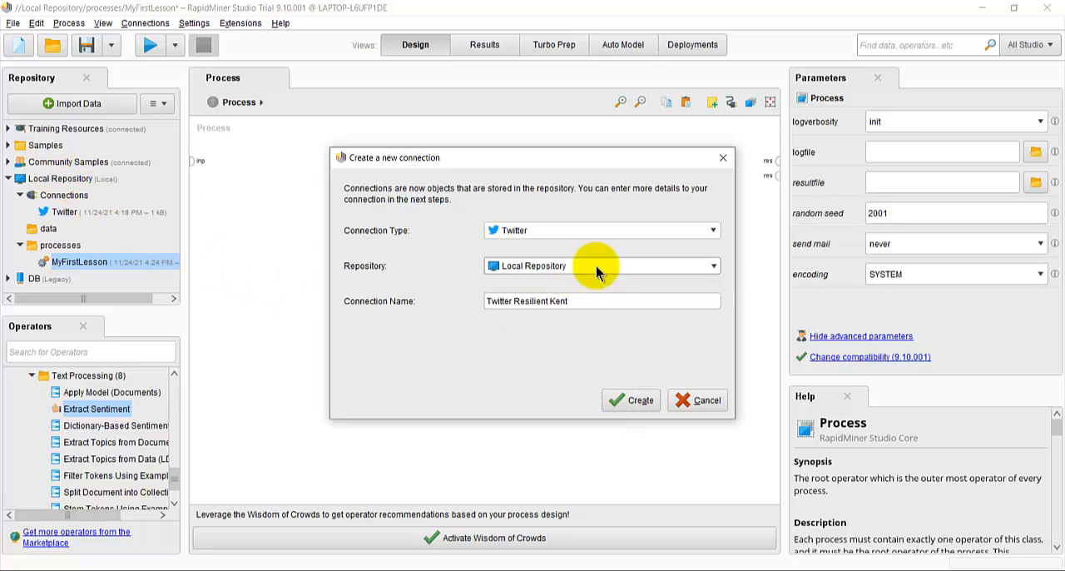
pyautogui.click(632, 400)
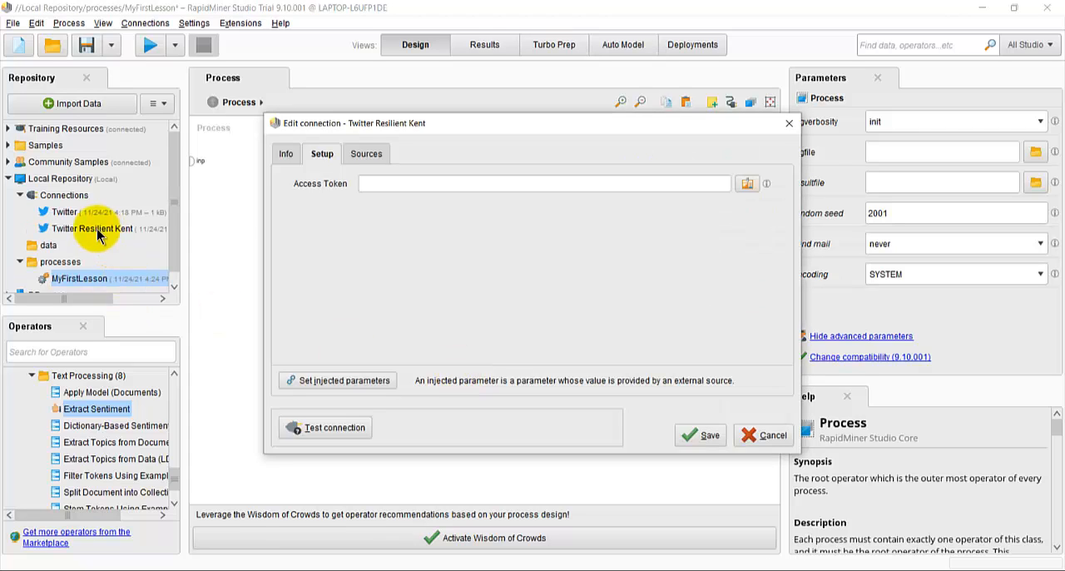
# Step: Request an access token for the connection and authorize the RapidMiner SocialMedia Extension on the Twitter page in the browser
pyautogui.click(380, 182)
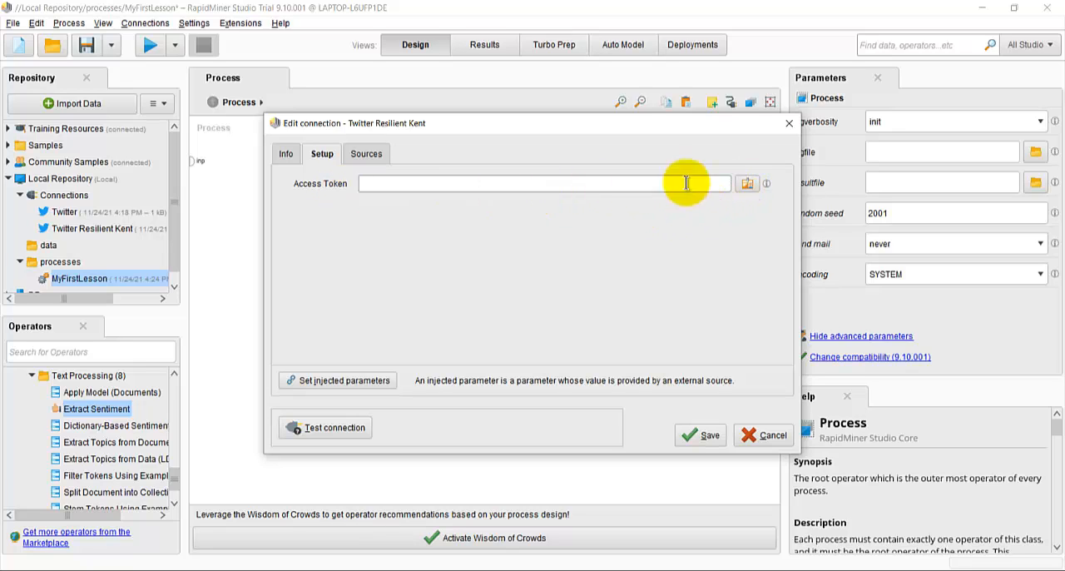
pyautogui.click(747, 184)
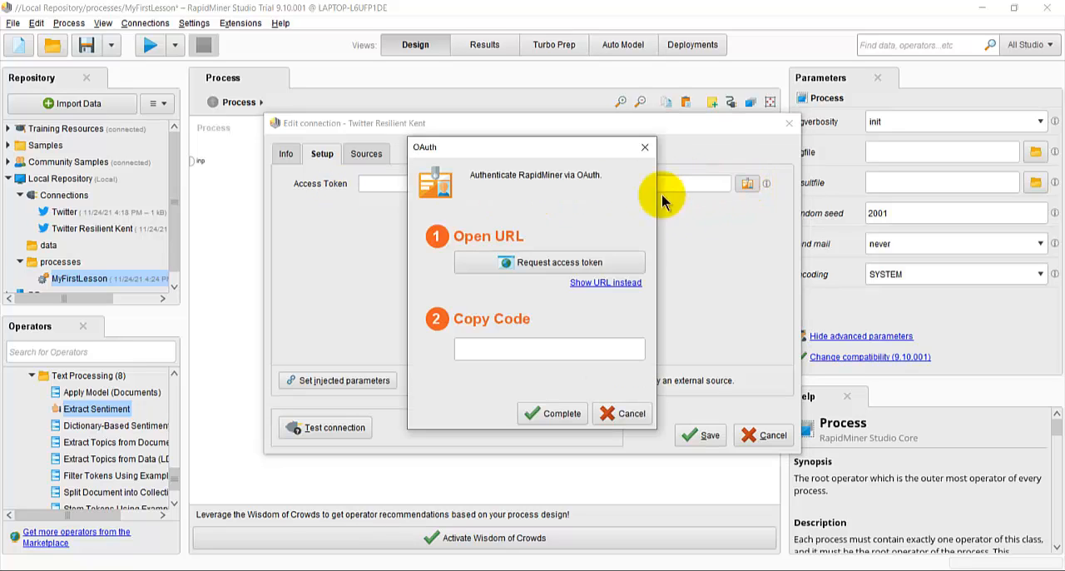
pyautogui.click(519, 263)
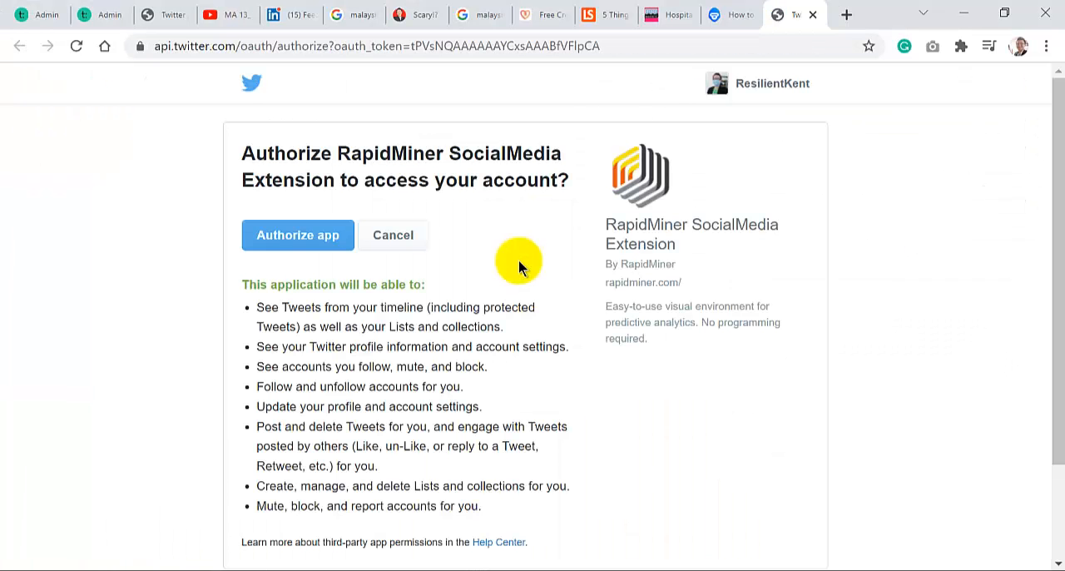
pyautogui.click(301, 235)
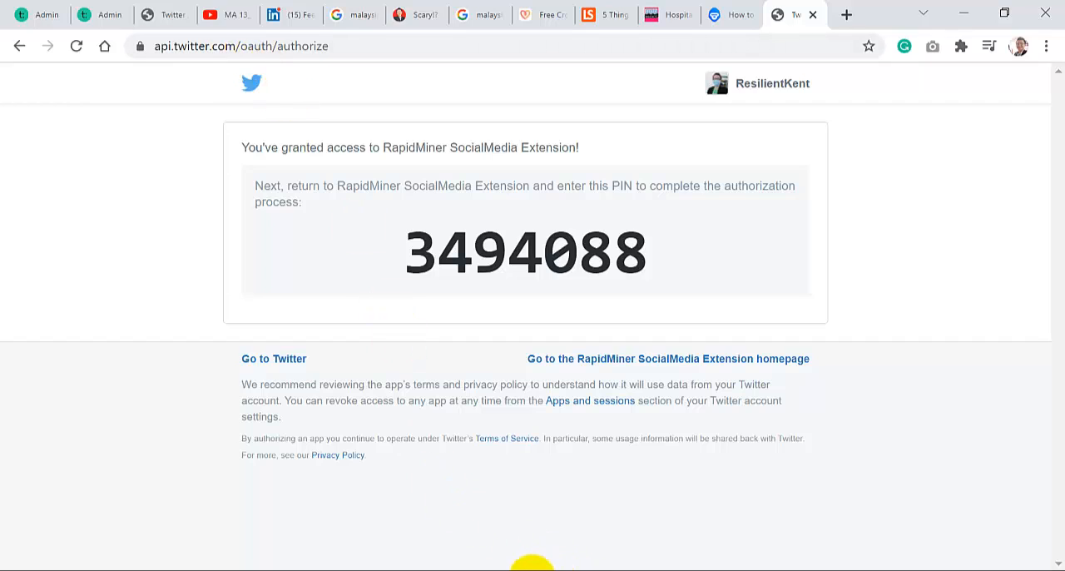
# Step: Copy the authorization PIN from Twitter into RapidMiner's OAuth code field, complete the authentication and save the connection
pyautogui.doubleClick(455, 248)
pyautogui.hotkey('ctrl', 'c')
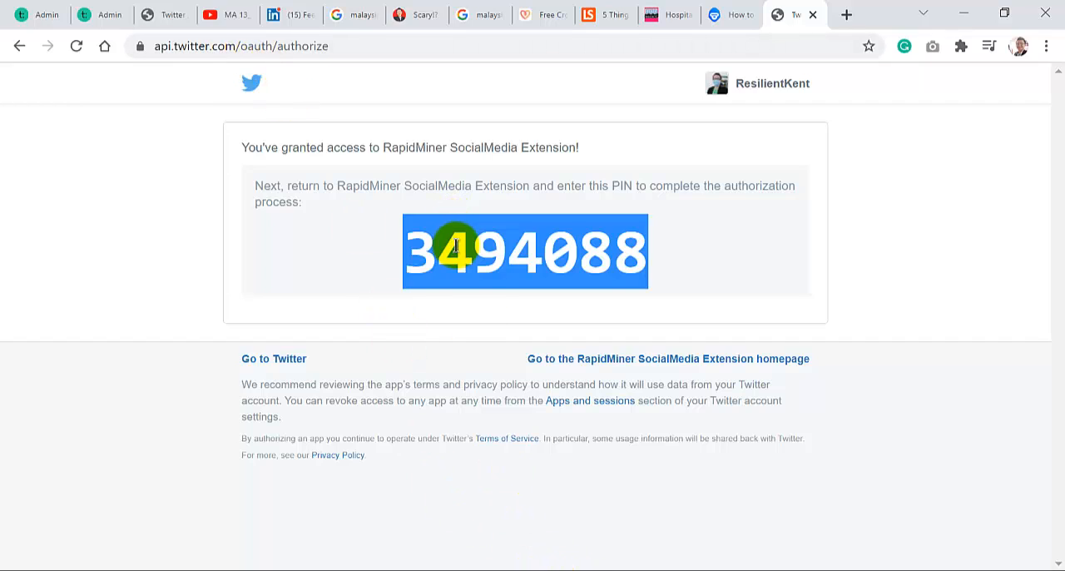
pyautogui.click(537, 568)
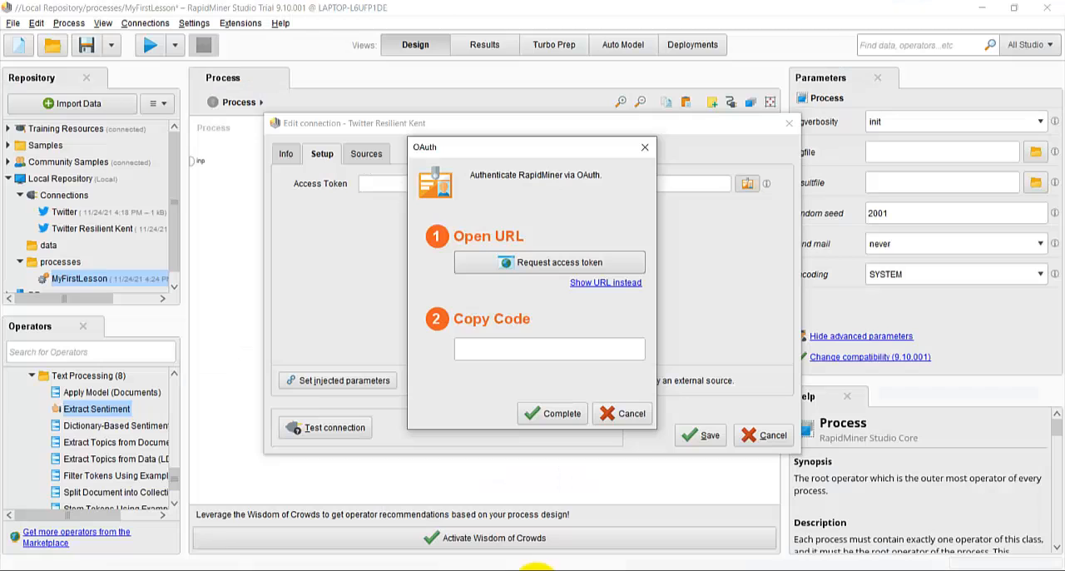
pyautogui.click(486, 359)
pyautogui.hotkey('ctrl', 'v')
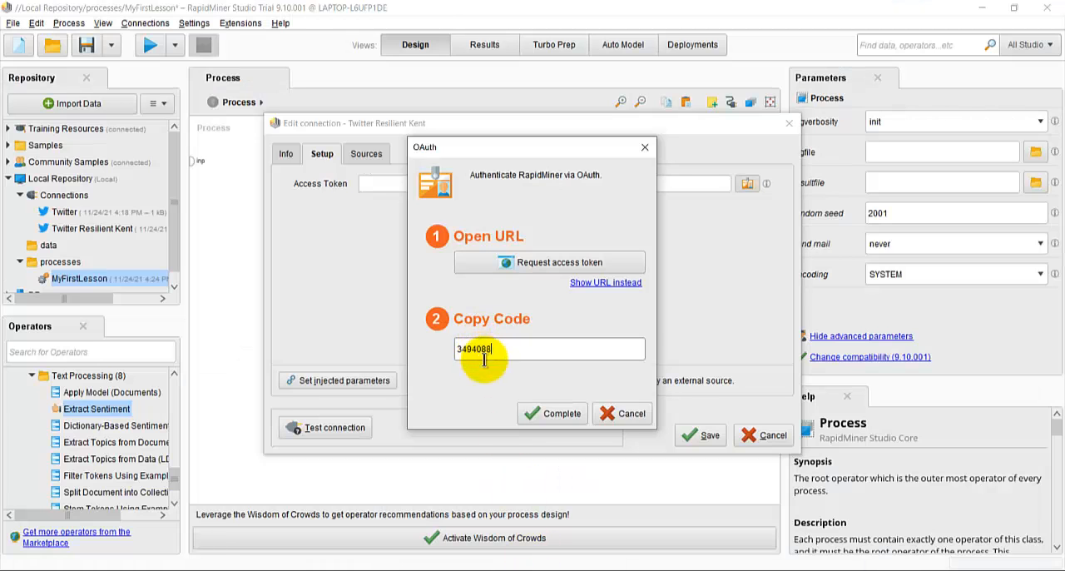
pyautogui.click(547, 414)
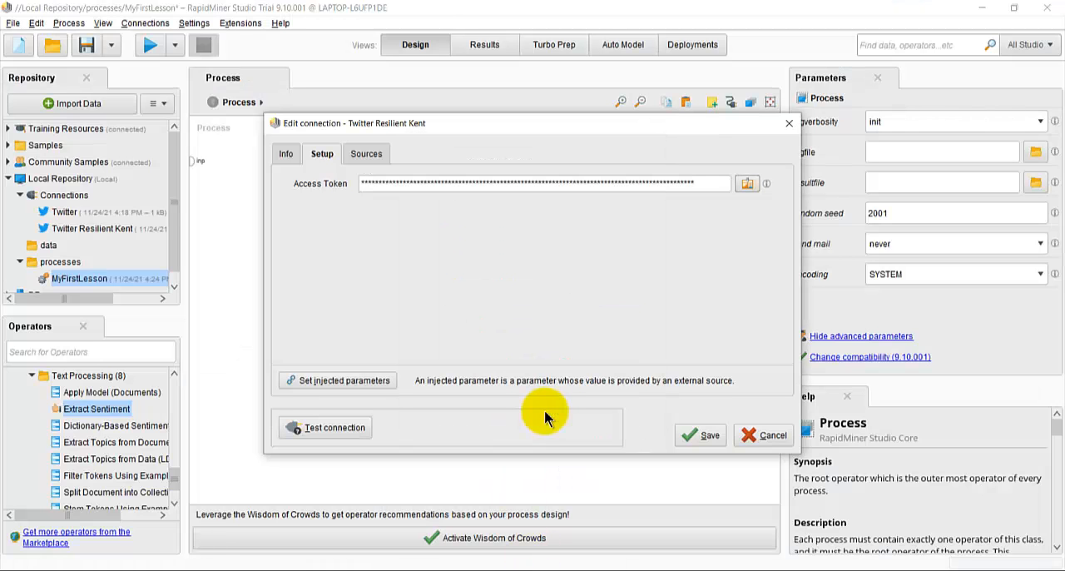
pyautogui.click(709, 436)
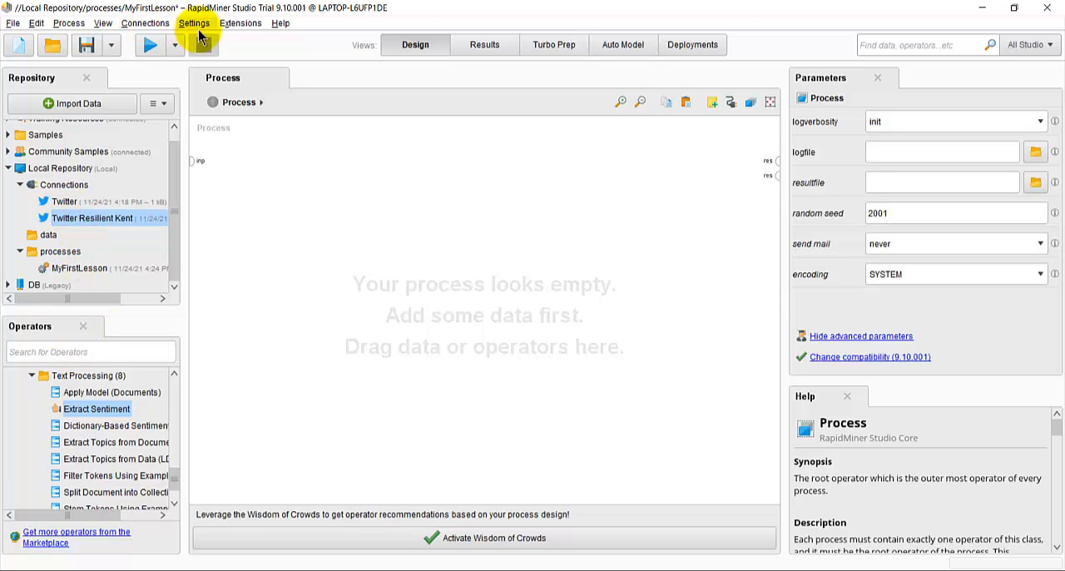
# Step: Look up the Operator Toolbox extension among the Marketplace's top downloads, view its details and close the Marketplace
pyautogui.click(234, 25)
pyautogui.click(275, 39)
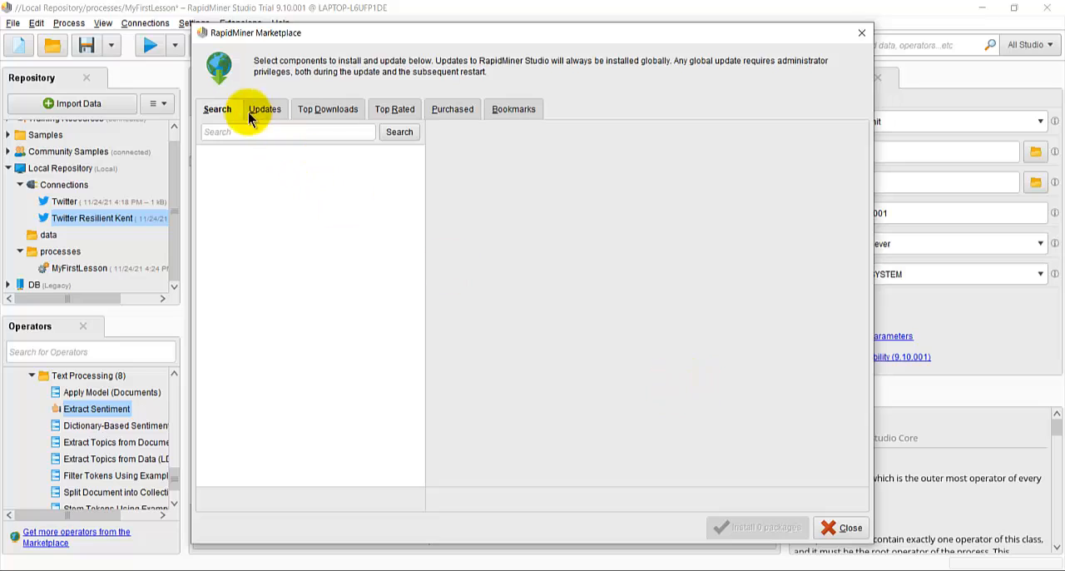
pyautogui.click(233, 135)
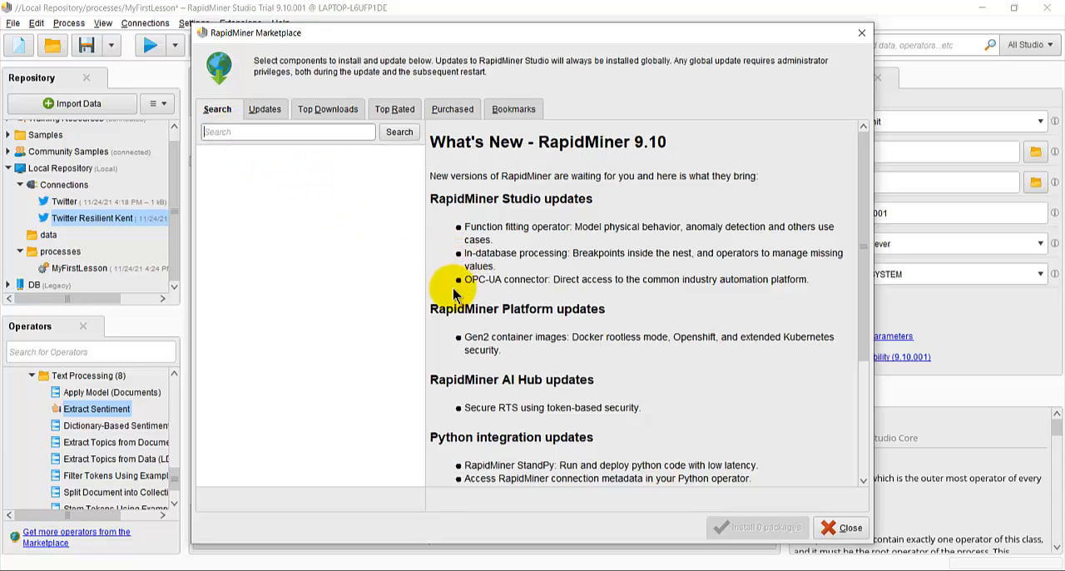
pyautogui.click(317, 114)
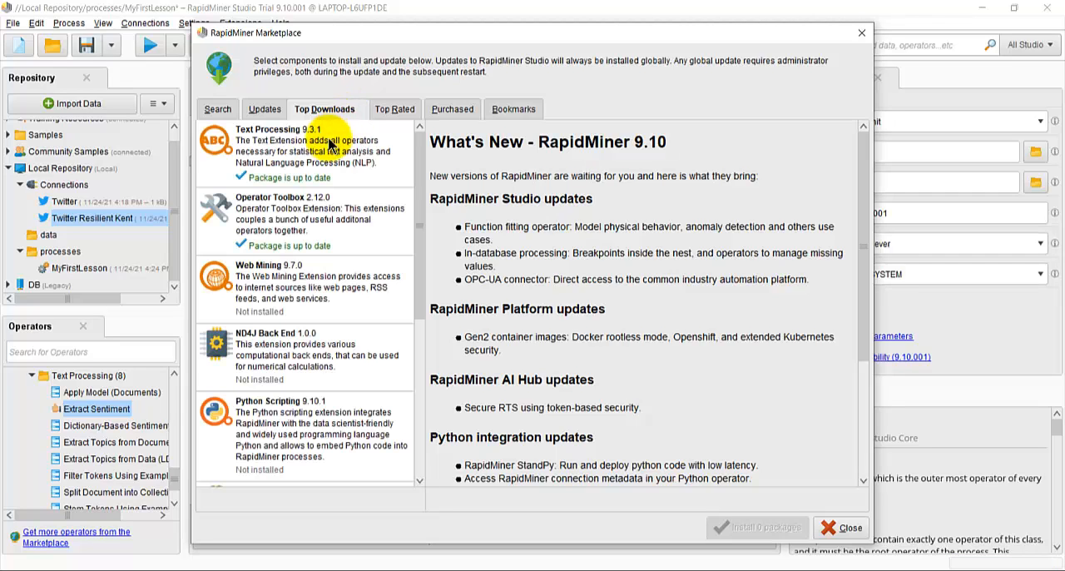
pyautogui.click(282, 199)
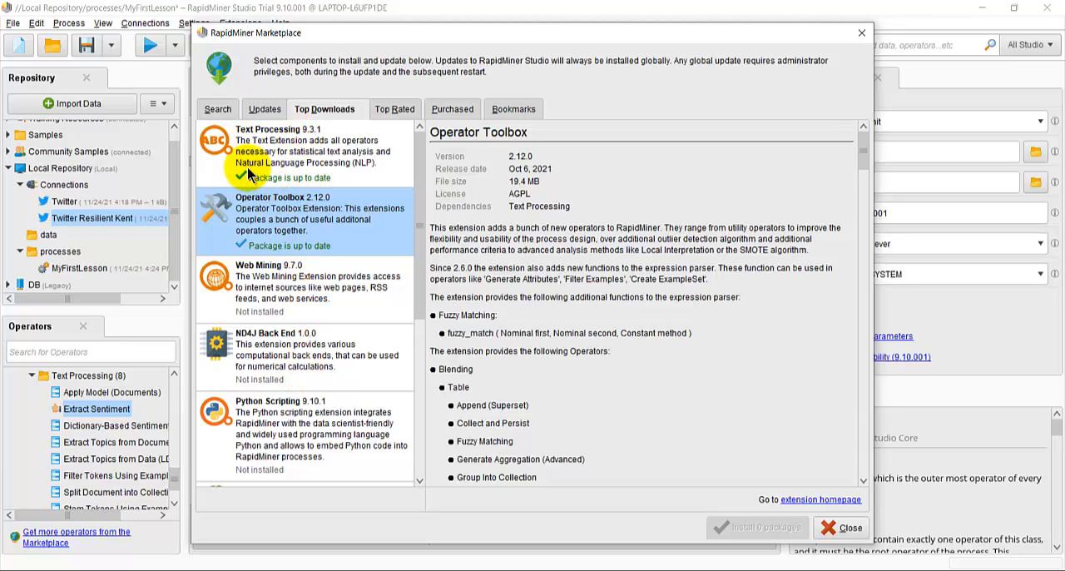
pyautogui.click(841, 526)
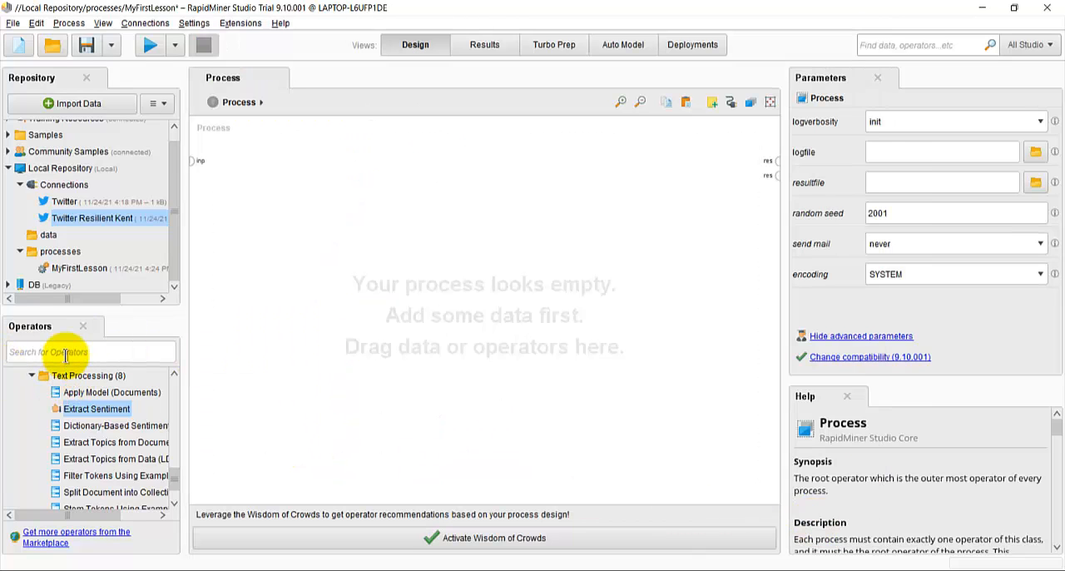
# Step: Search the operators for "Extra" and add the Extract Sentiment operator to the empty process
pyautogui.scroll(2, 67, 428)
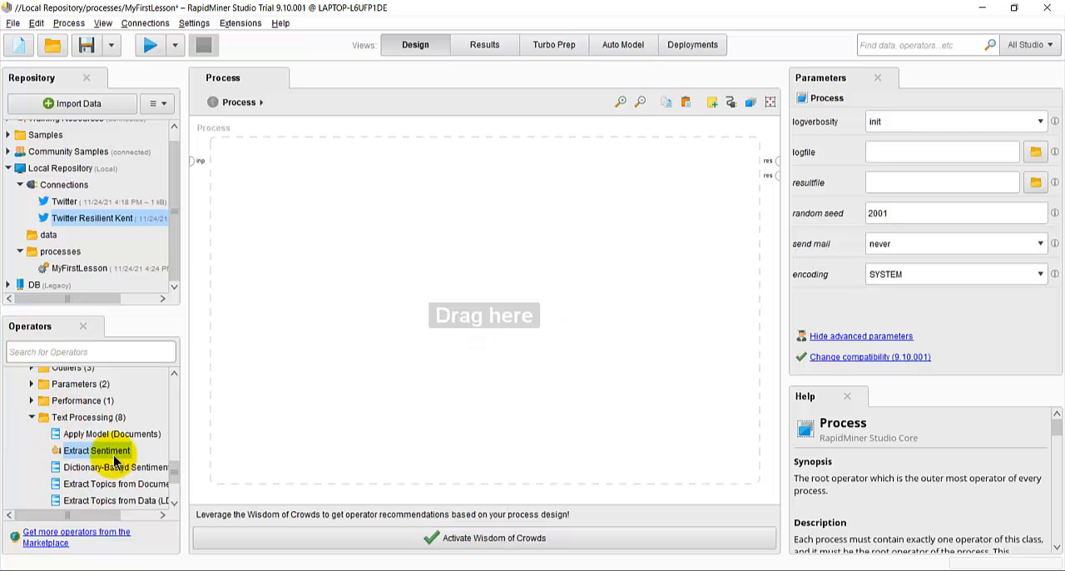
pyautogui.click(35, 350)
pyautogui.write('Extra')
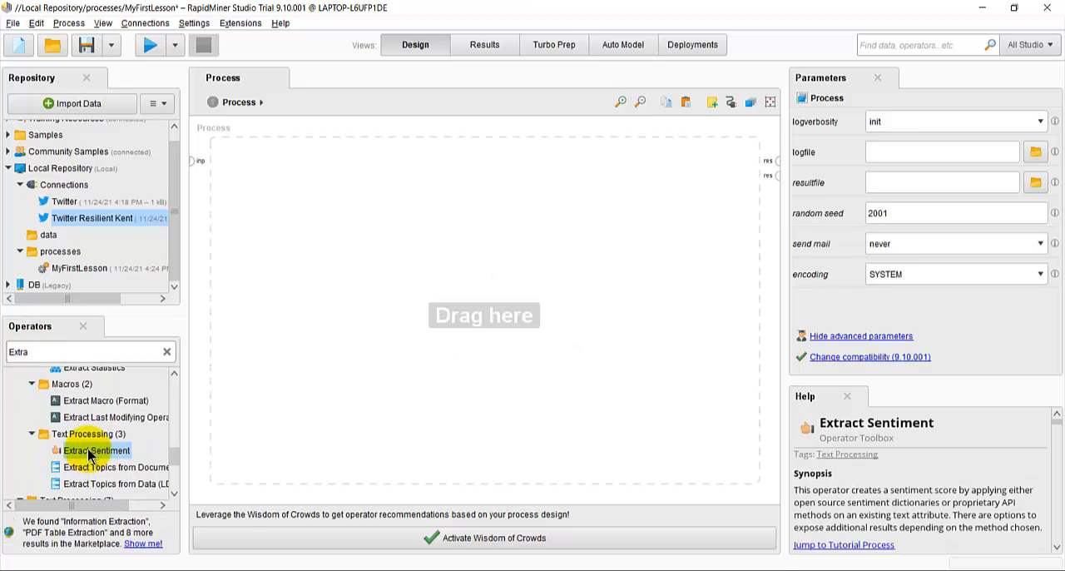
pyautogui.moveTo(89, 454); pyautogui.dragTo(309, 223)
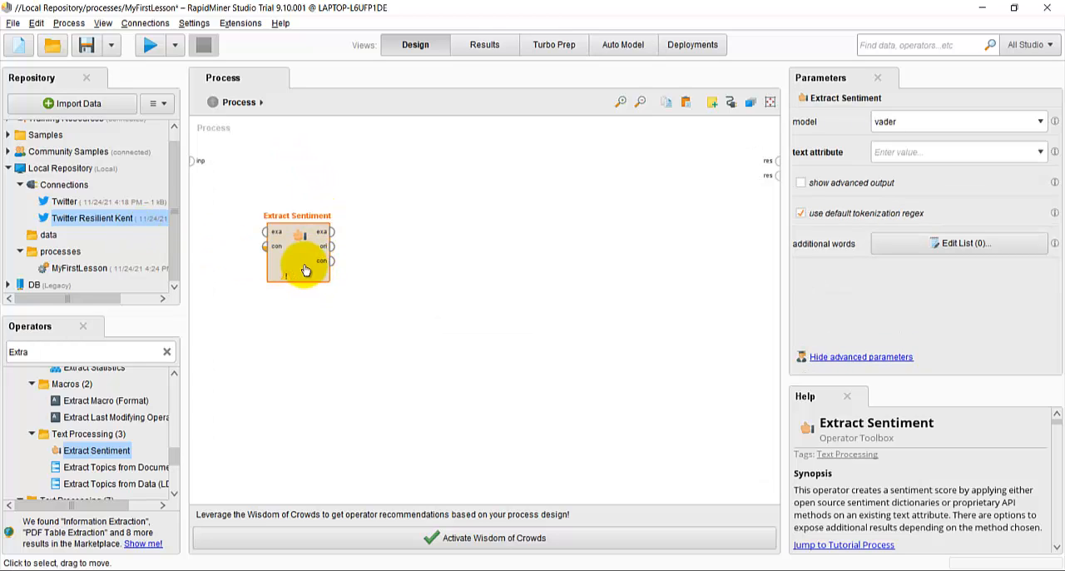
# Step: Replace the Extract Sentiment operator in the process with a Retrieve operator for the Twitter Resilient Kent connection
pyautogui.press('Delete')
pyautogui.moveTo(133, 223); pyautogui.dragTo(296, 202)
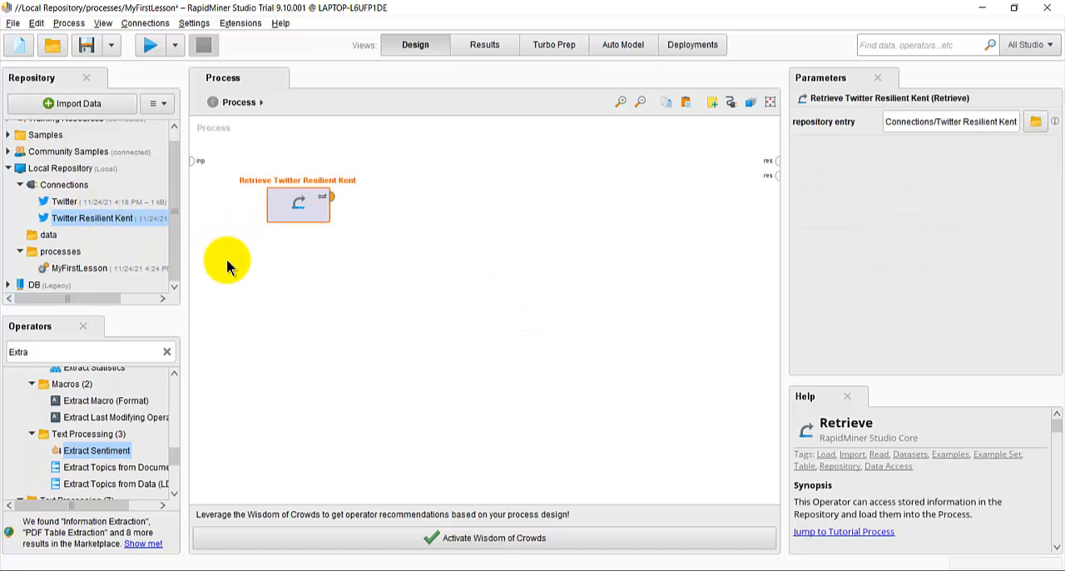
# Step: Look through the operator groups matching "Extra", collapsing Blending, Modeling, Validation and Utility to examine the Extensions group
pyautogui.scroll(1, 88, 447)
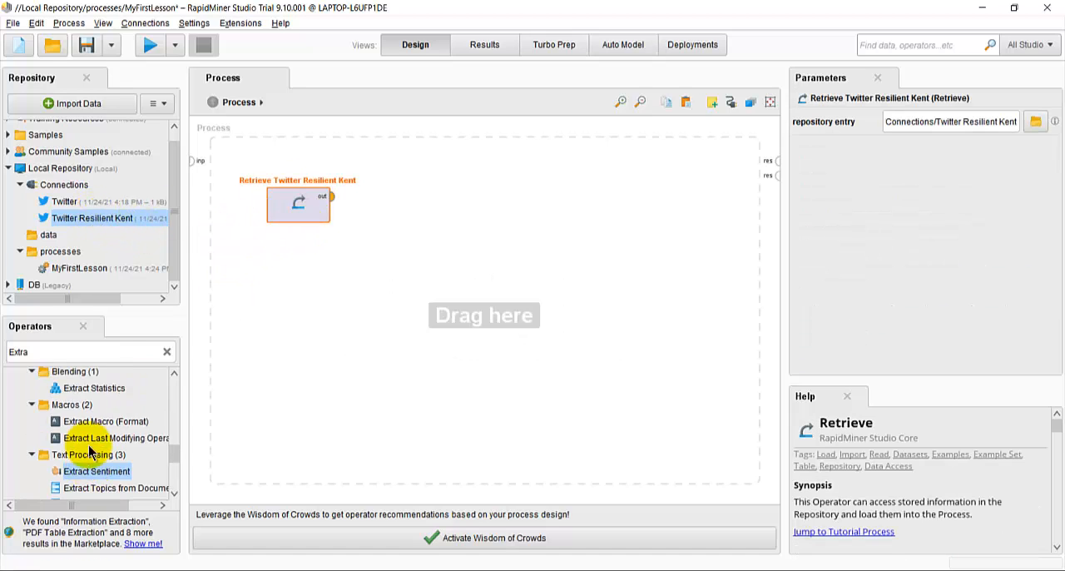
pyautogui.scroll(1, 91, 450)
pyautogui.scroll(8, 90, 450)
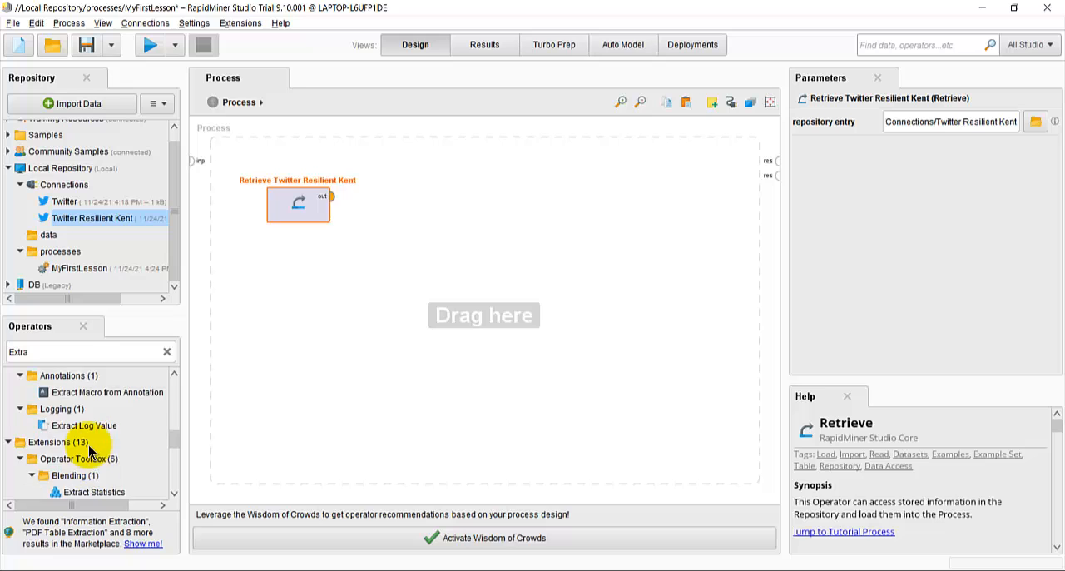
pyautogui.scroll(10, 88, 450)
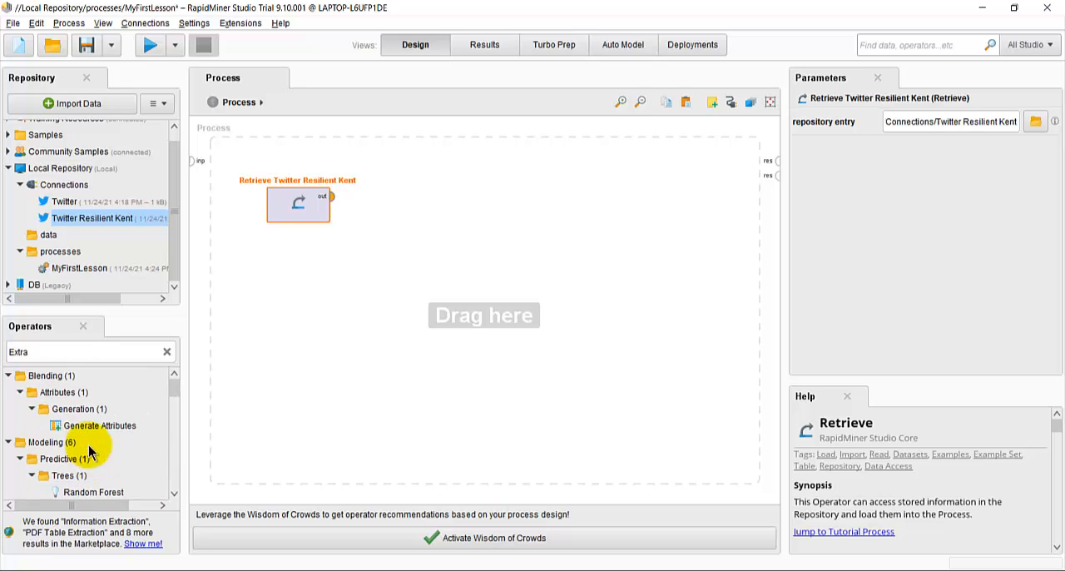
pyautogui.click(8, 442)
pyautogui.click(8, 375)
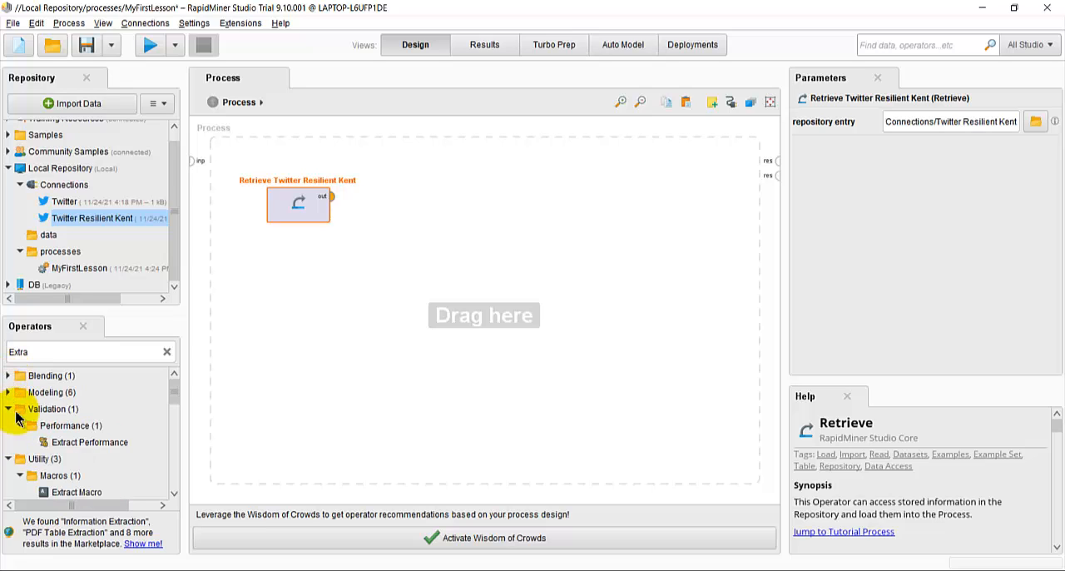
pyautogui.click(8, 409)
pyautogui.click(8, 425)
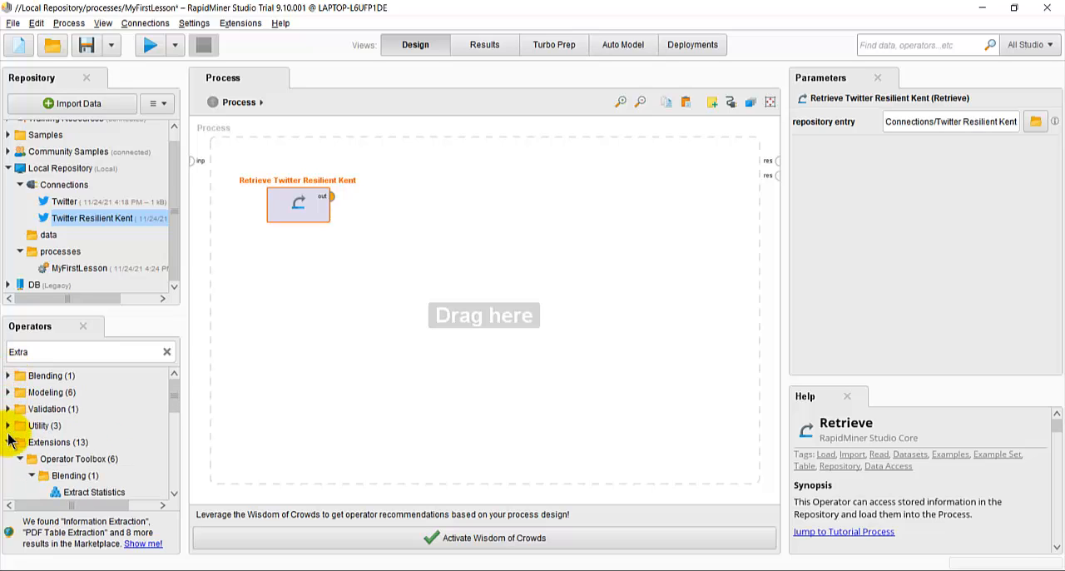
pyautogui.click(9, 442)
pyautogui.click(8, 441)
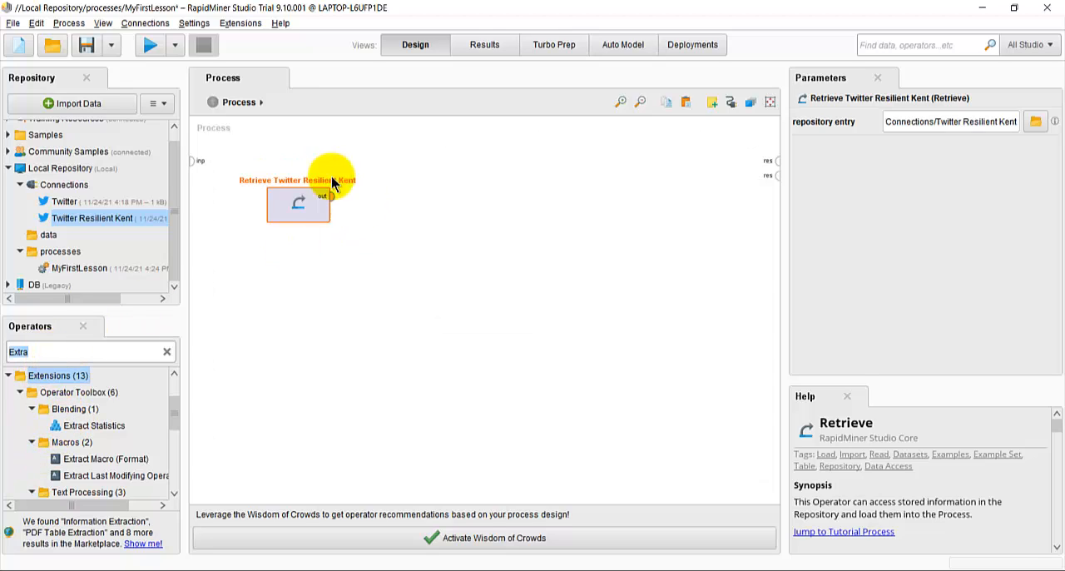
# Step: Reopen the MyFirstLesson process from the local repository, discarding the unsaved changes
pyautogui.click(299, 219)
pyautogui.click(137, 202)
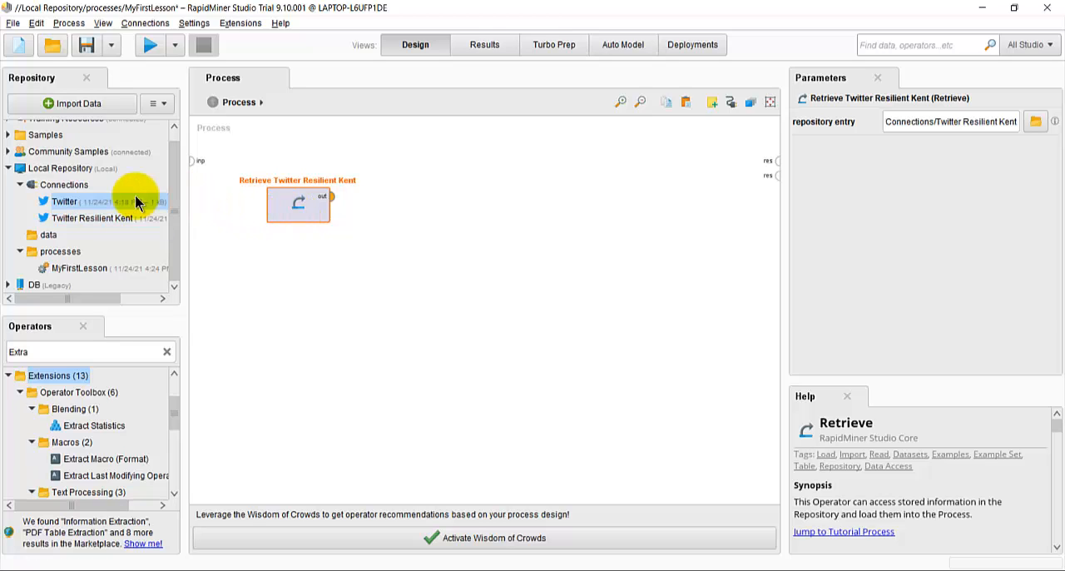
pyautogui.doubleClick(100, 269)
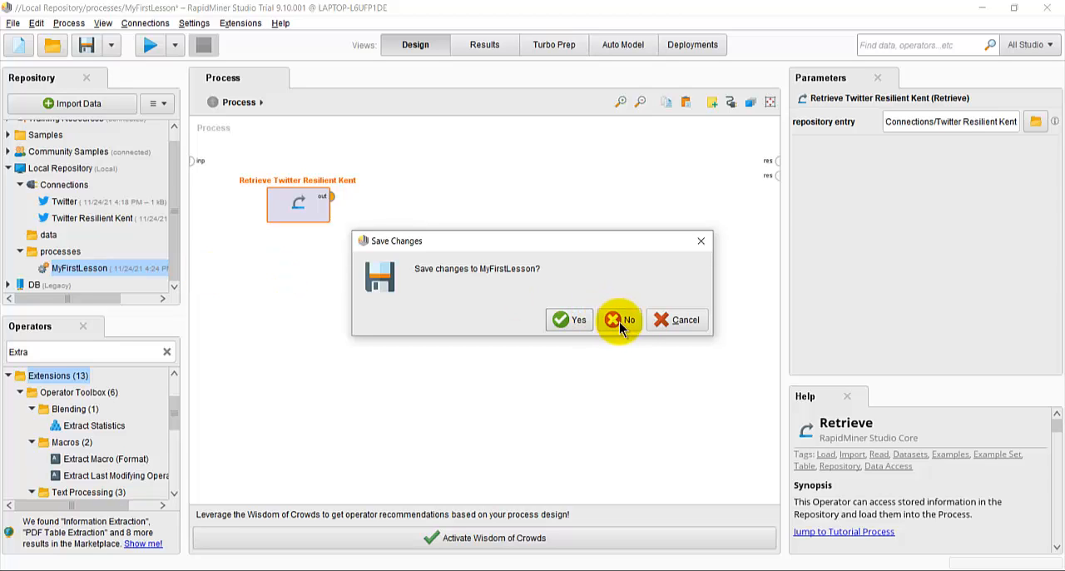
pyautogui.click(619, 321)
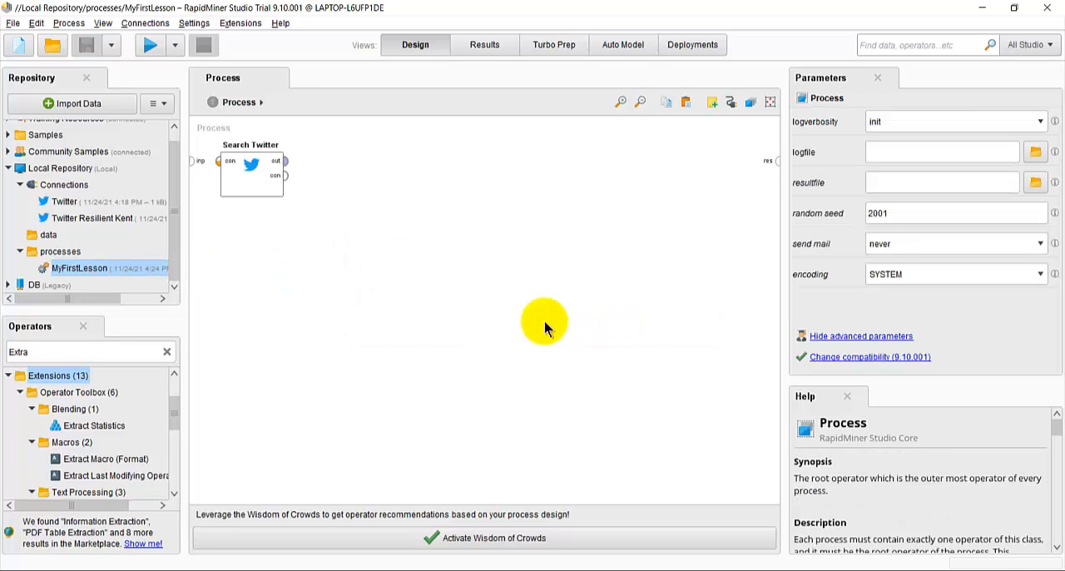
pyautogui.click(248, 192)
pyautogui.press('Delete')
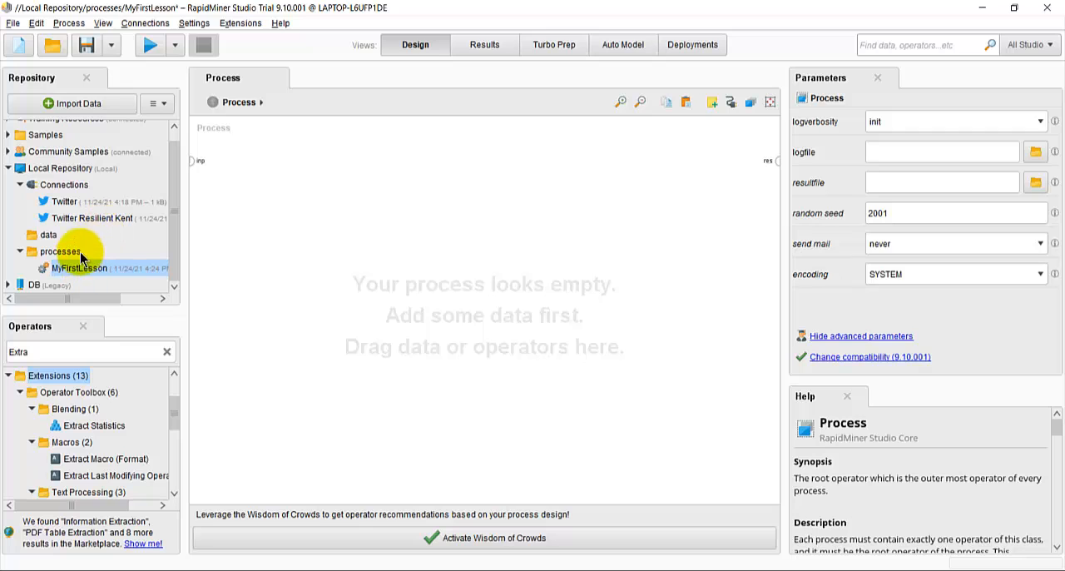
pyautogui.click(79, 219)
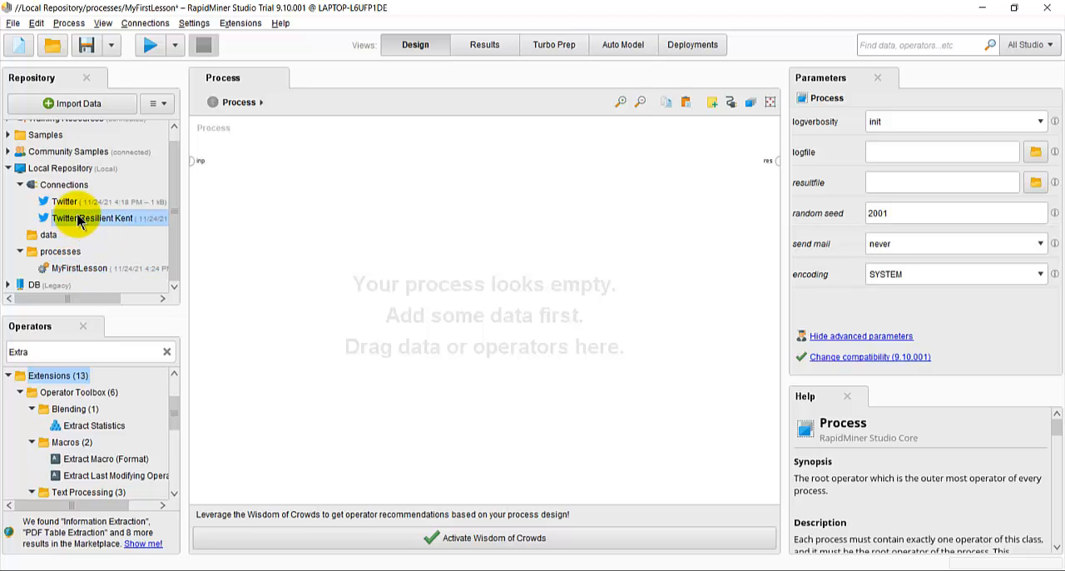
pyautogui.doubleClick(33, 271)
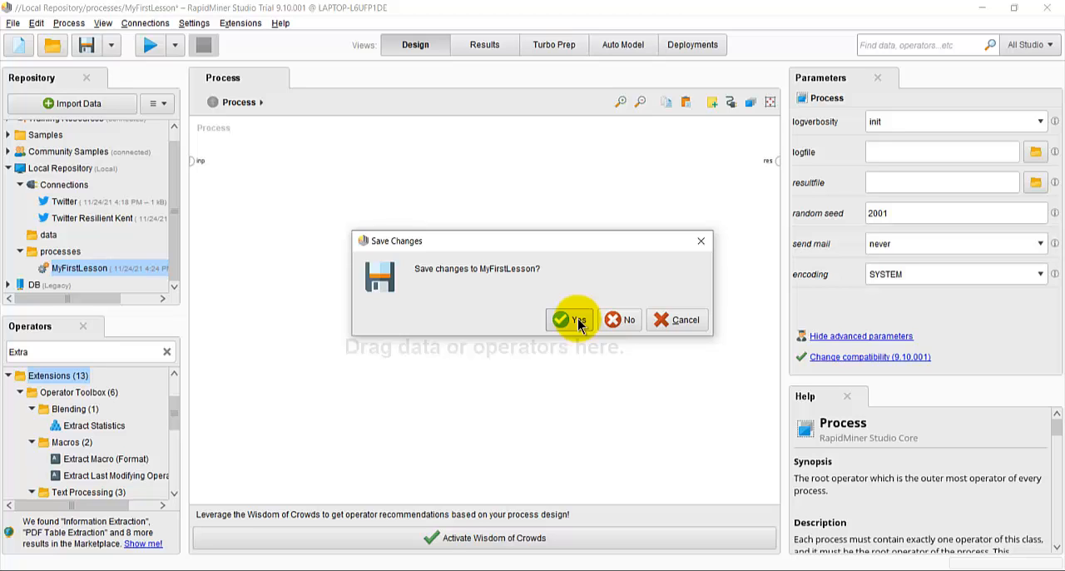
pyautogui.click(620, 322)
# Step: Delete the existing Search Twitter operator, search the operators for "Search" and add a new Search Twitter operator to the process
pyautogui.click(244, 183)
pyautogui.press('Delete')
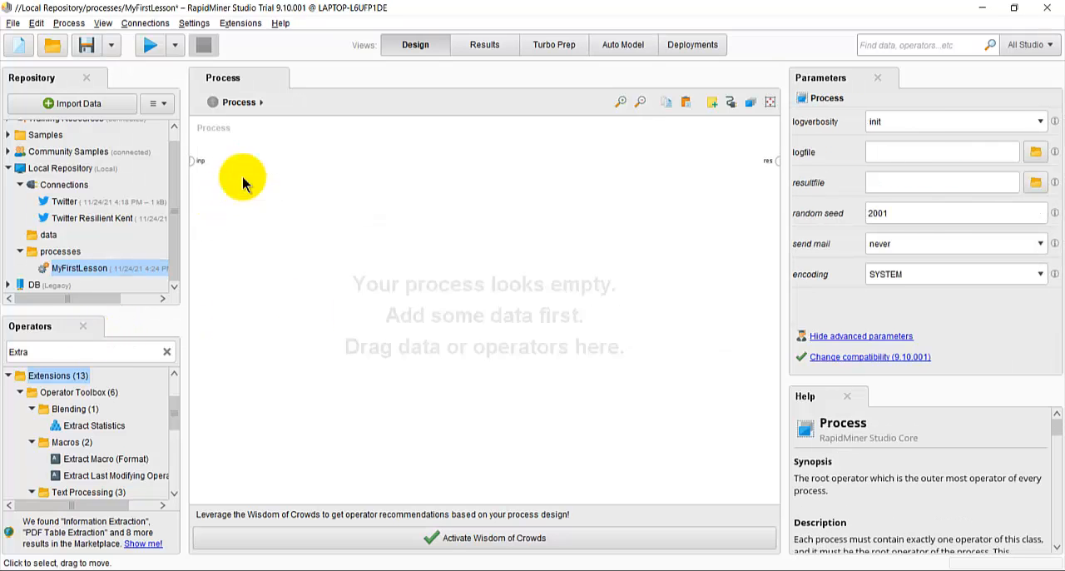
pyautogui.click(47, 353)
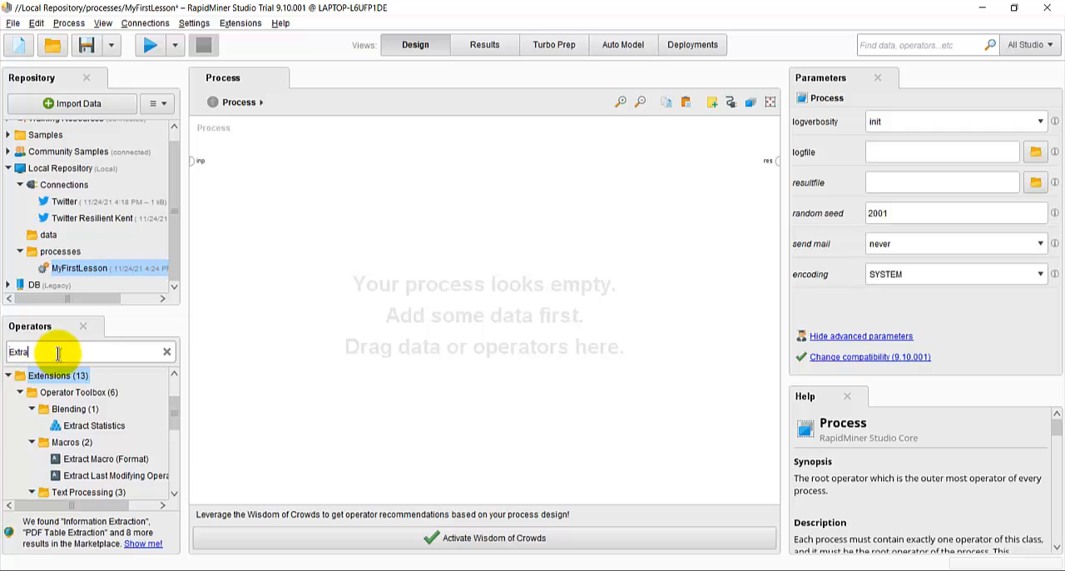
pyautogui.moveTo(58, 353); pyautogui.dragTo(2, 351)
pyautogui.write('Search')
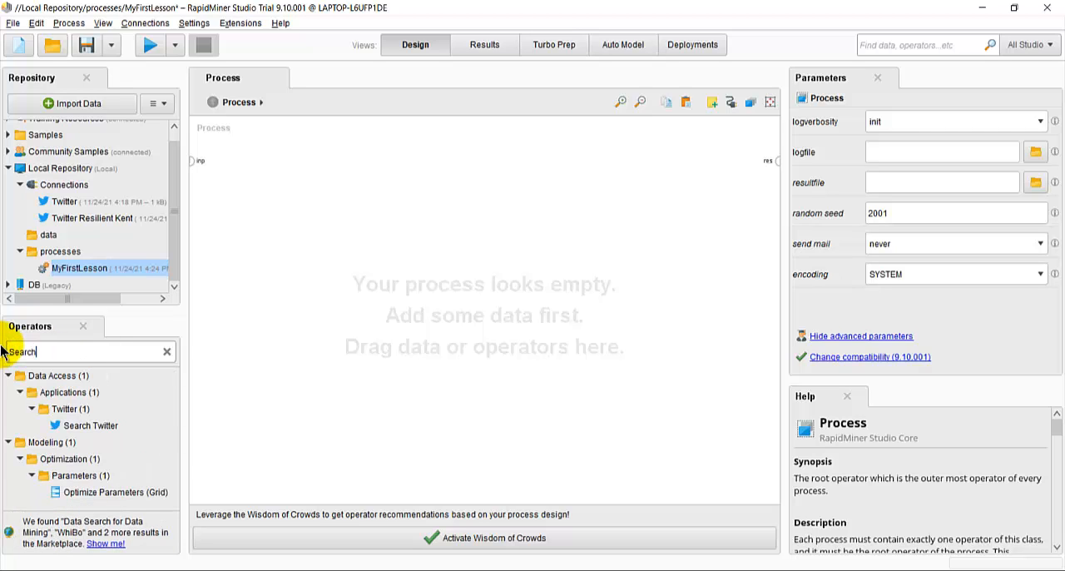
pyautogui.moveTo(75, 425); pyautogui.dragTo(256, 196)
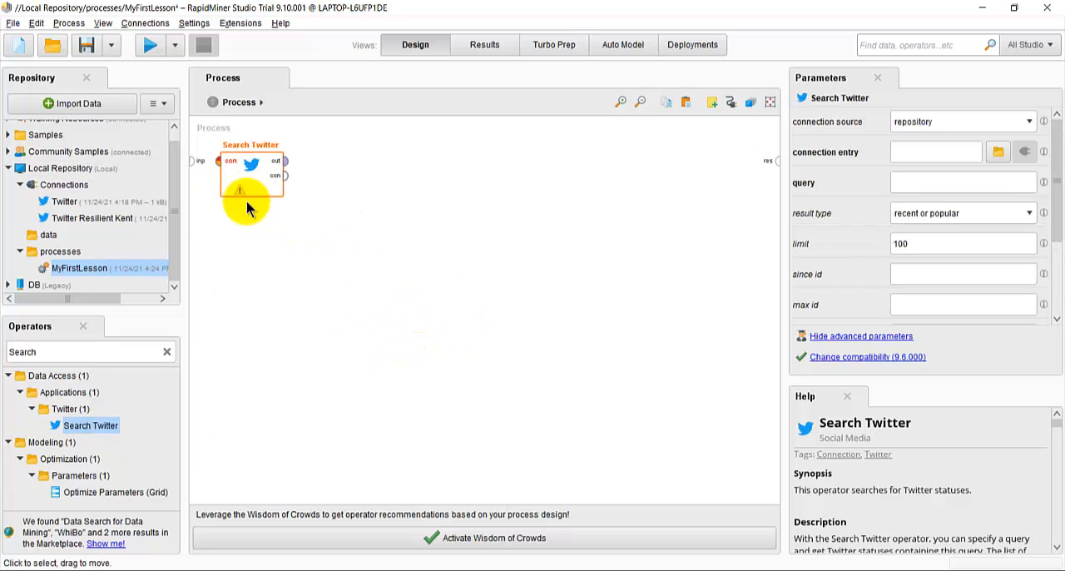
pyautogui.click(260, 257)
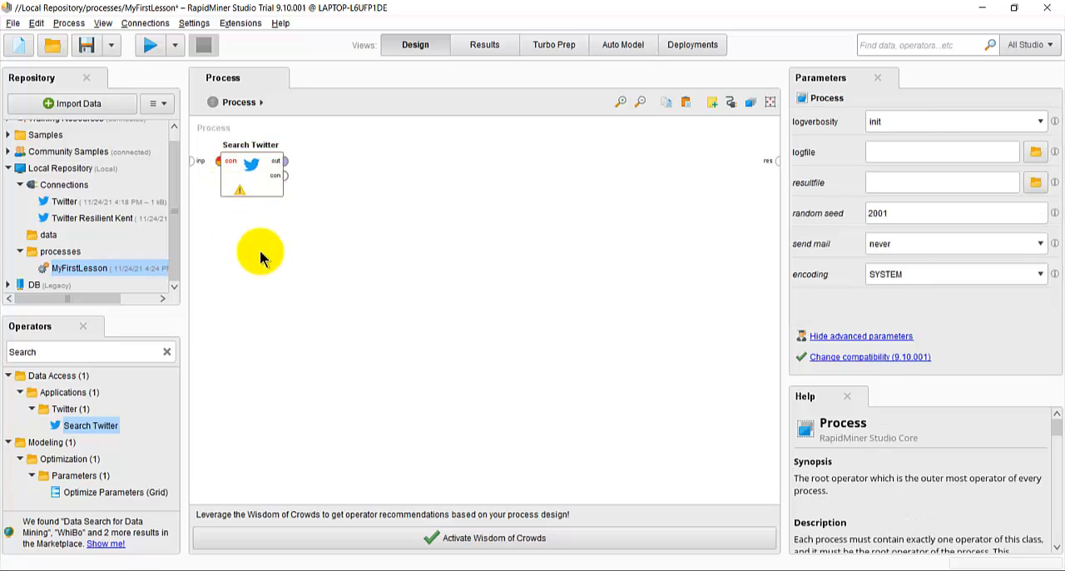
# Step: Connect the out port of Search Twitter to the process result port
pyautogui.click(285, 164)
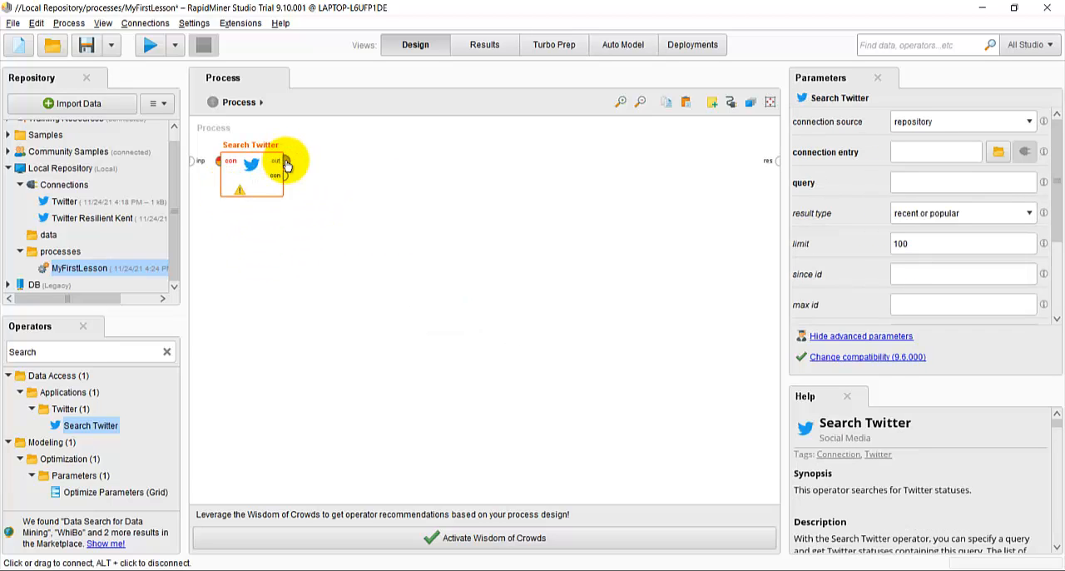
pyautogui.click(288, 165)
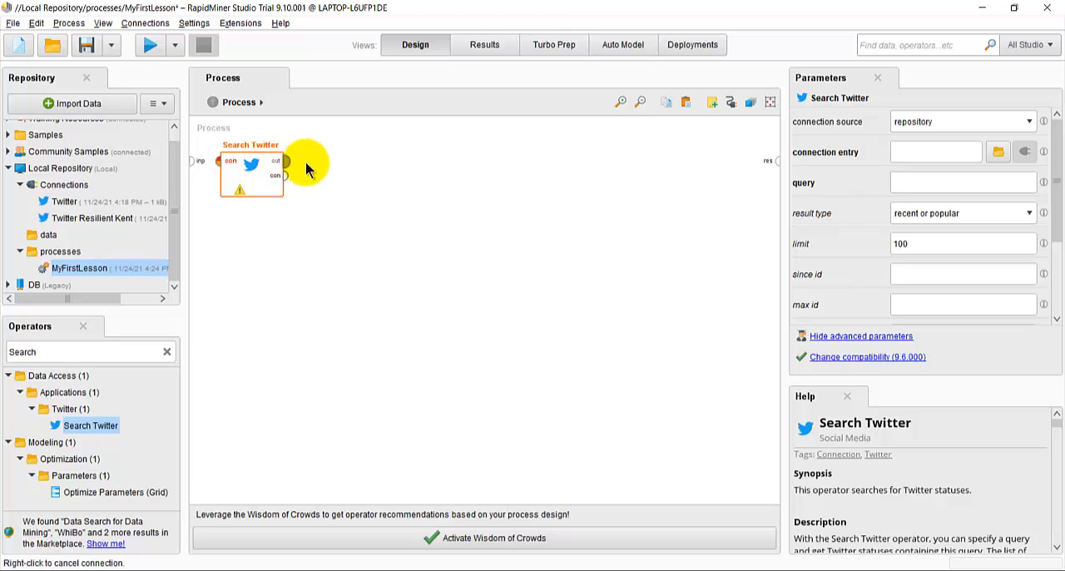
pyautogui.click(778, 163)
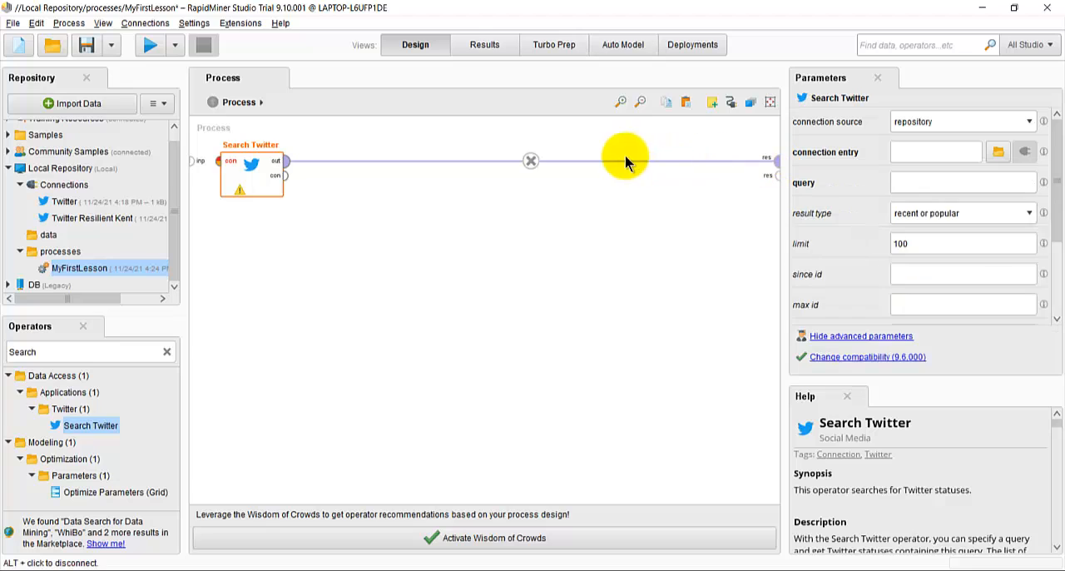
# Step: Try to run the process and set Search Twitter's connection entry to the Twitter Resilient Kent connection
pyautogui.click(150, 50)
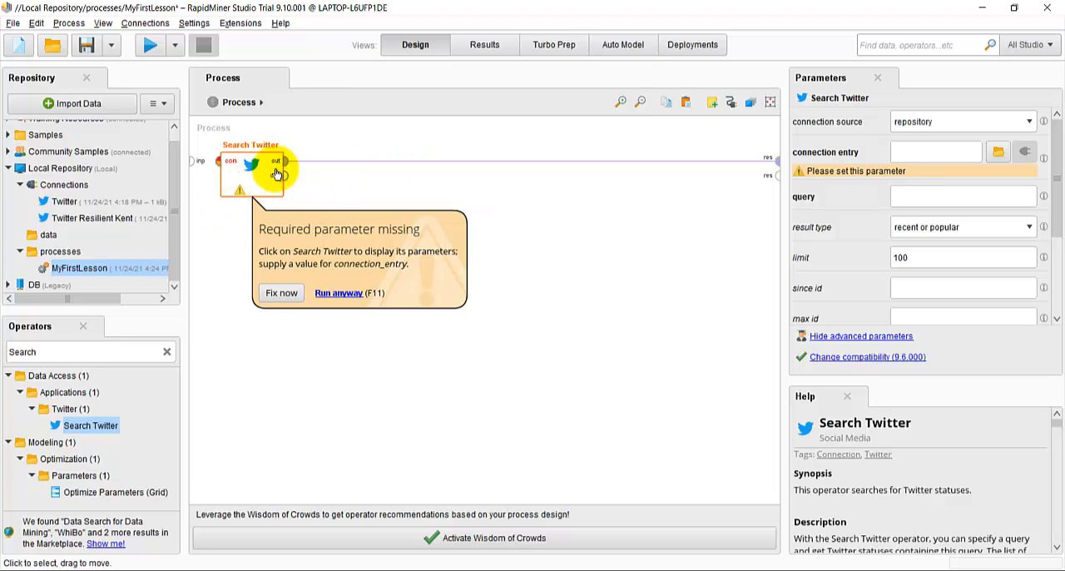
pyautogui.click(999, 153)
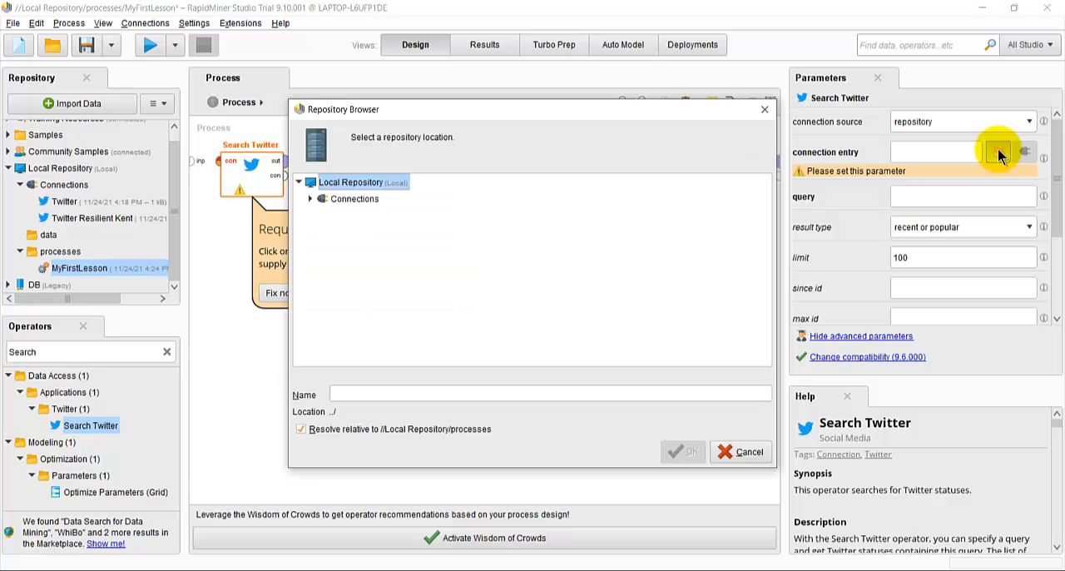
pyautogui.doubleClick(353, 201)
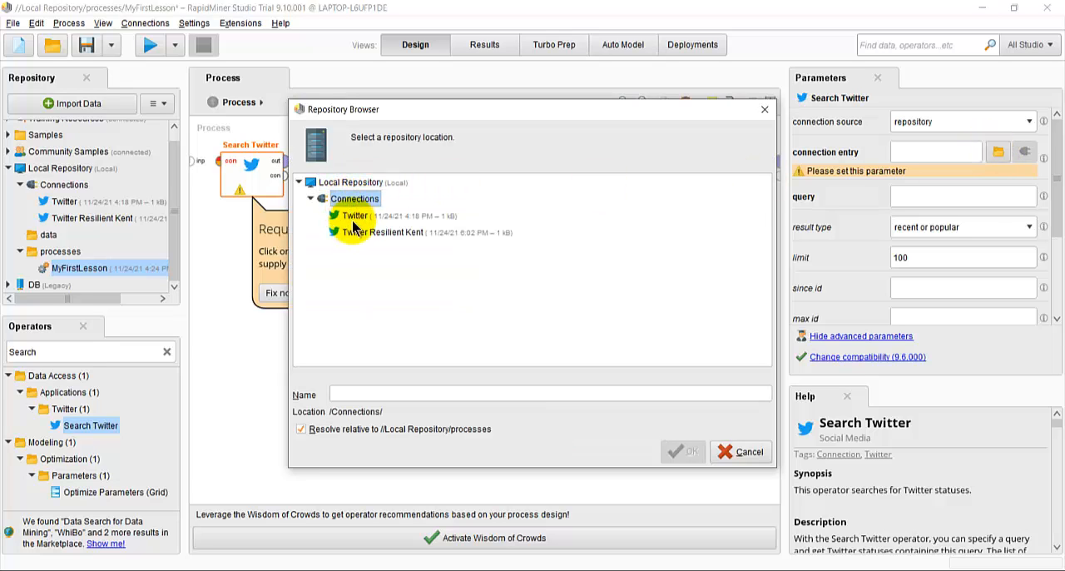
pyautogui.click(356, 233)
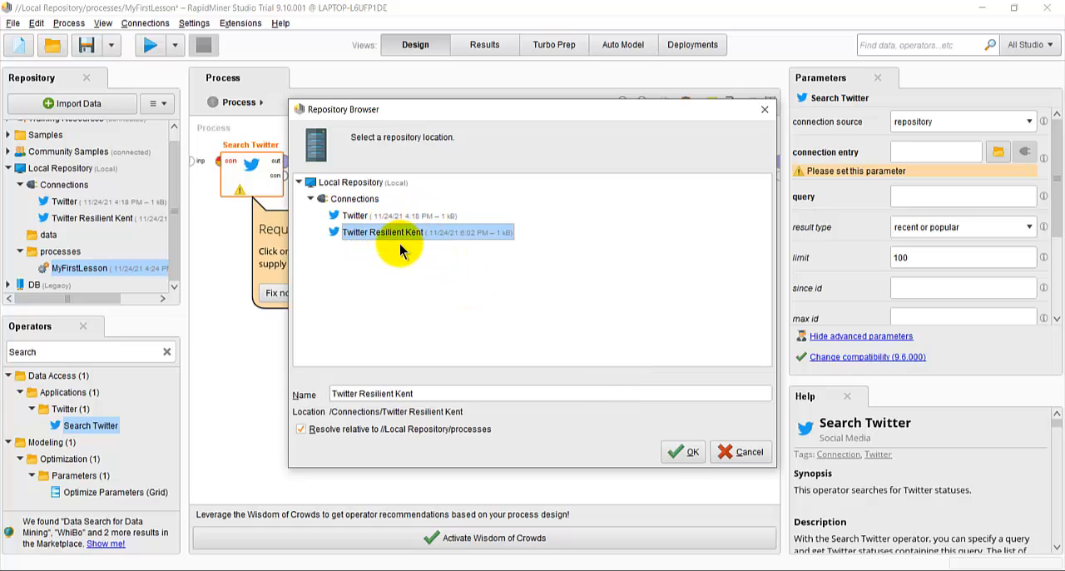
pyautogui.click(683, 452)
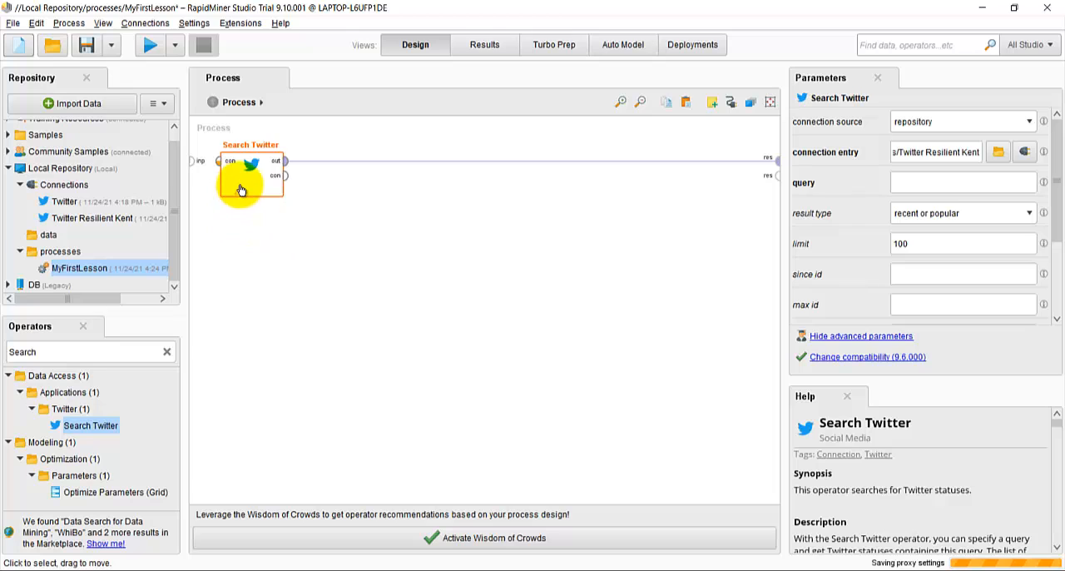
# Step: Set the Search Twitter query to #coronavirus and run the process
pyautogui.click(149, 47)
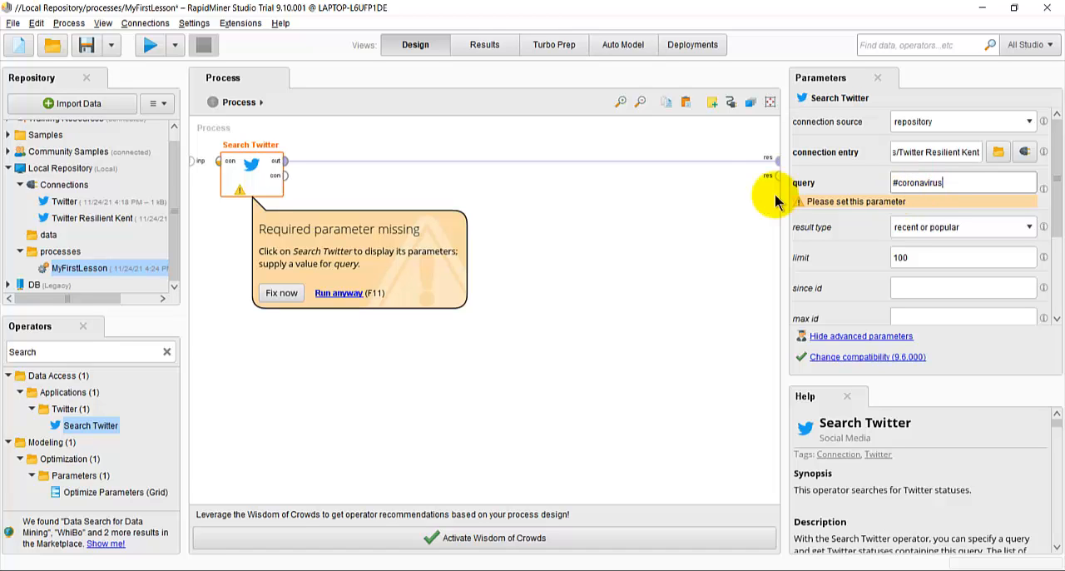
pyautogui.click(150, 45)
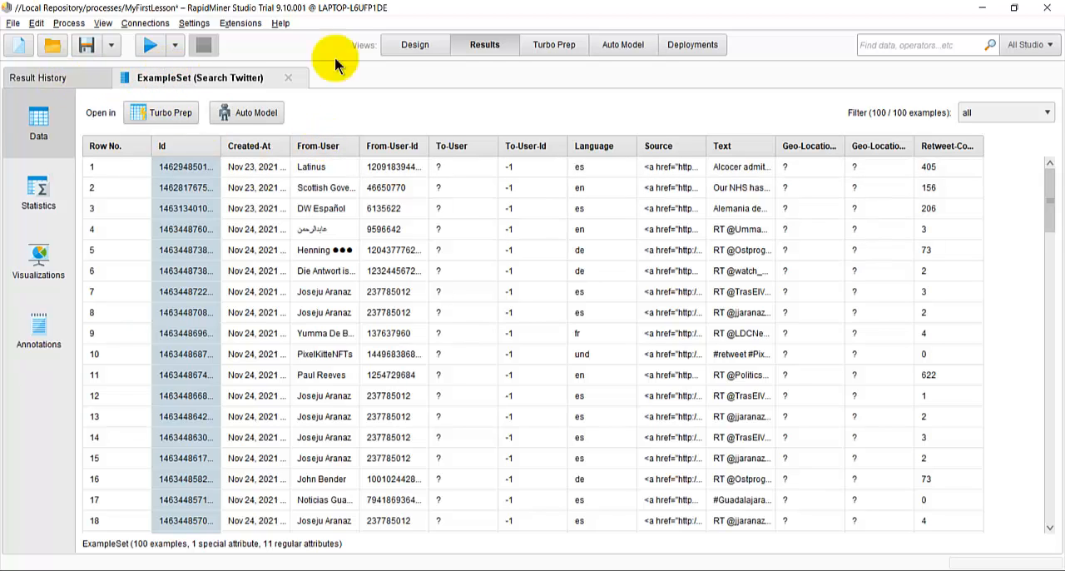
# Step: Return to the process design, search the operators for "extract sent" and insert Extract Sentiment between Search Twitter and the result port
pyautogui.click(415, 45)
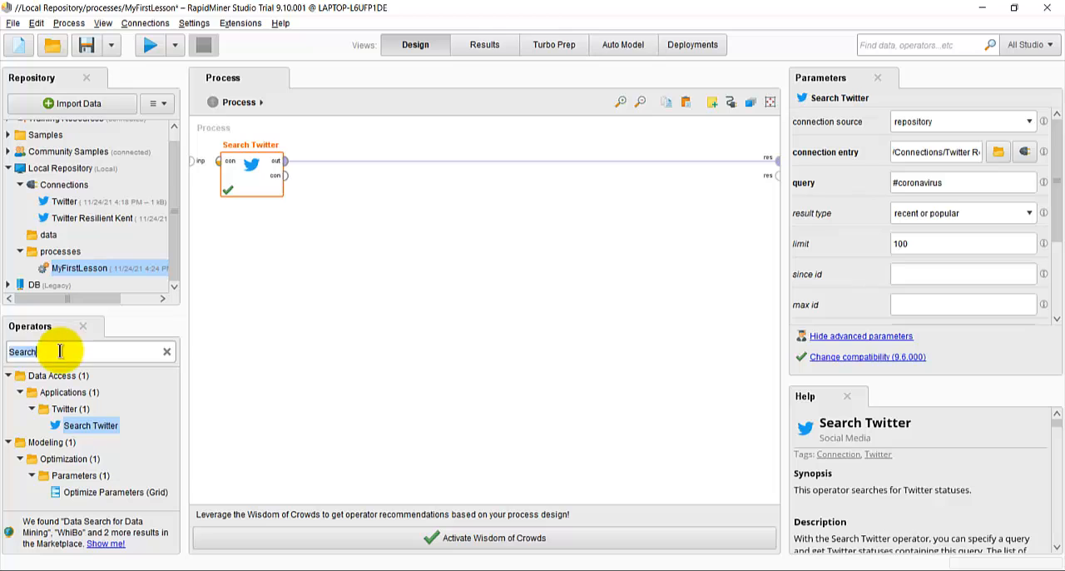
pyautogui.click(9, 348)
pyautogui.write('extract')
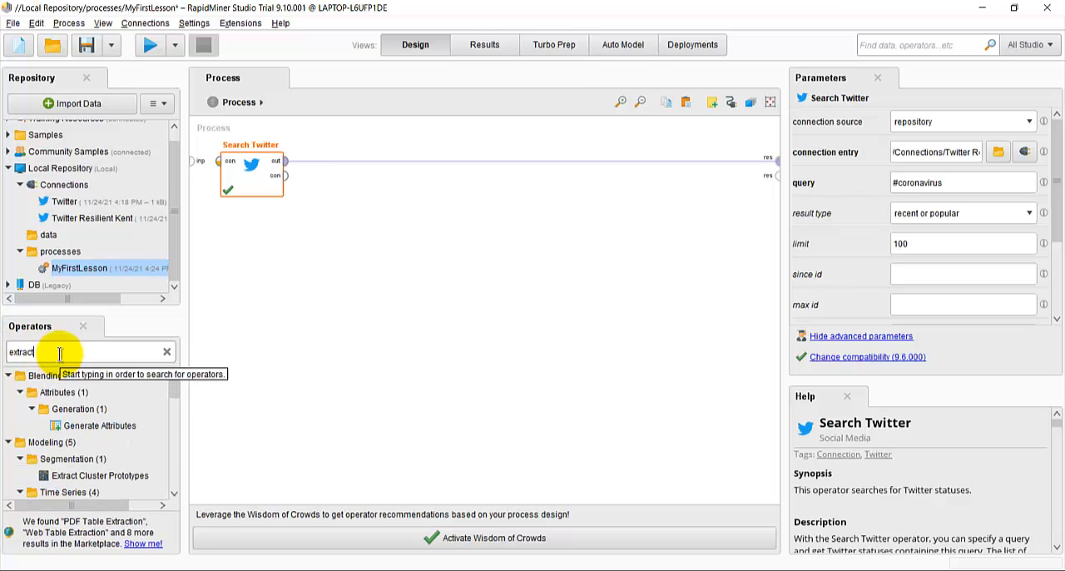
pyautogui.scroll(-2, 64, 424)
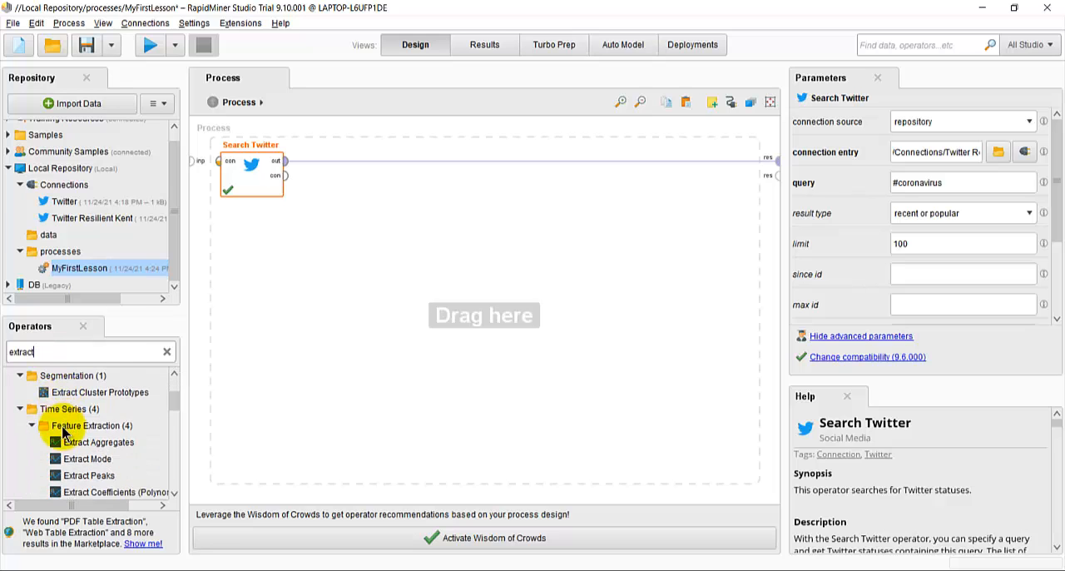
pyautogui.scroll(-5, 64, 430)
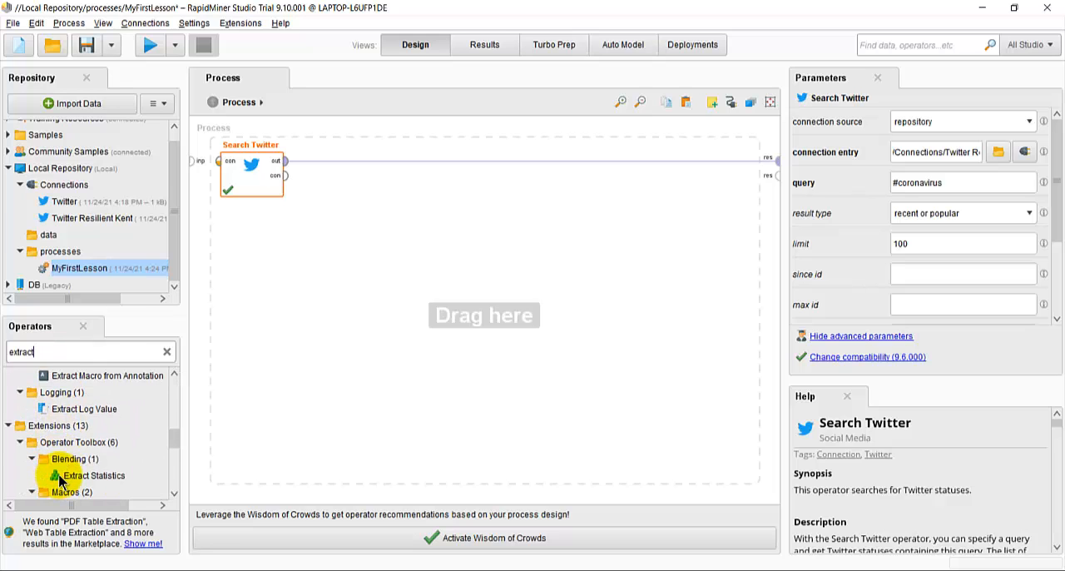
pyautogui.write('sent')
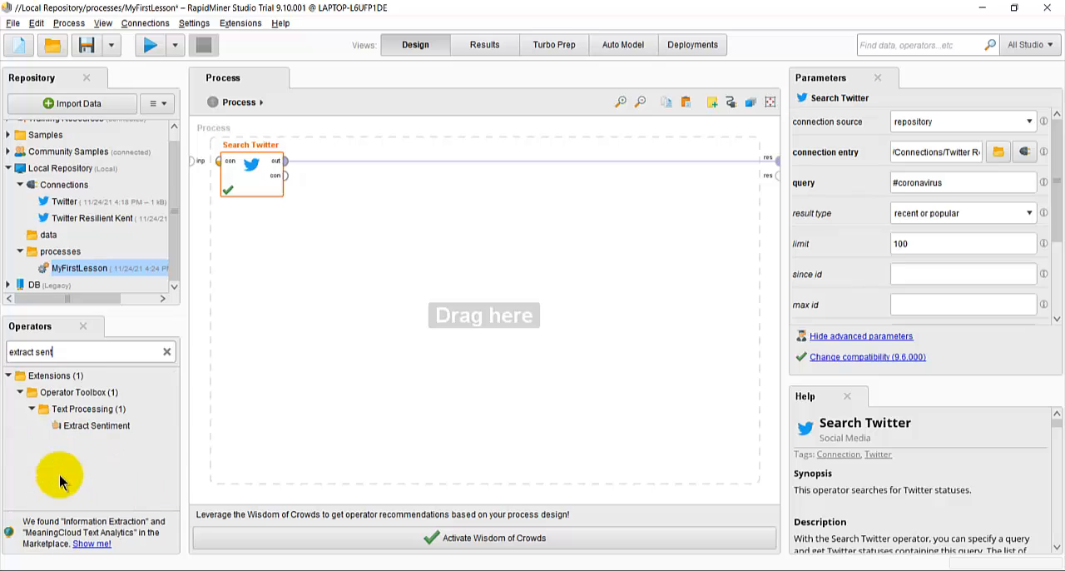
pyautogui.click(110, 428)
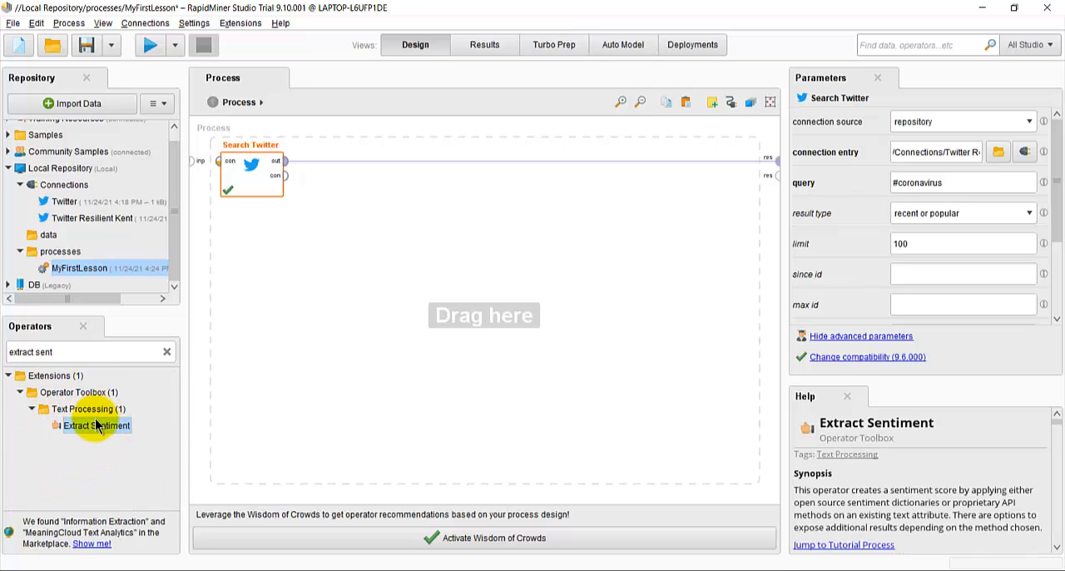
pyautogui.moveTo(93, 428); pyautogui.dragTo(429, 170)
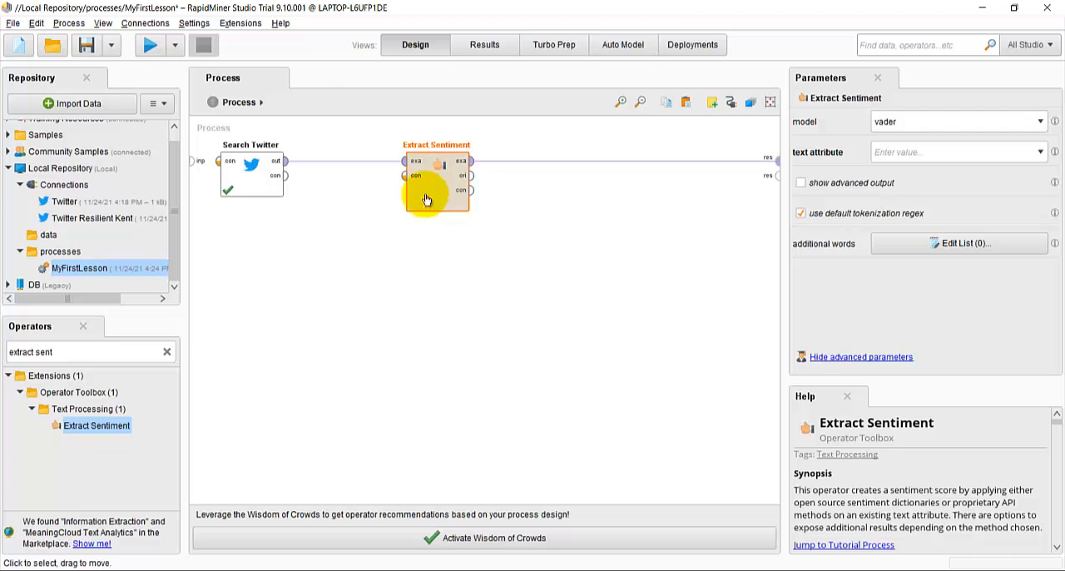
pyautogui.click(148, 46)
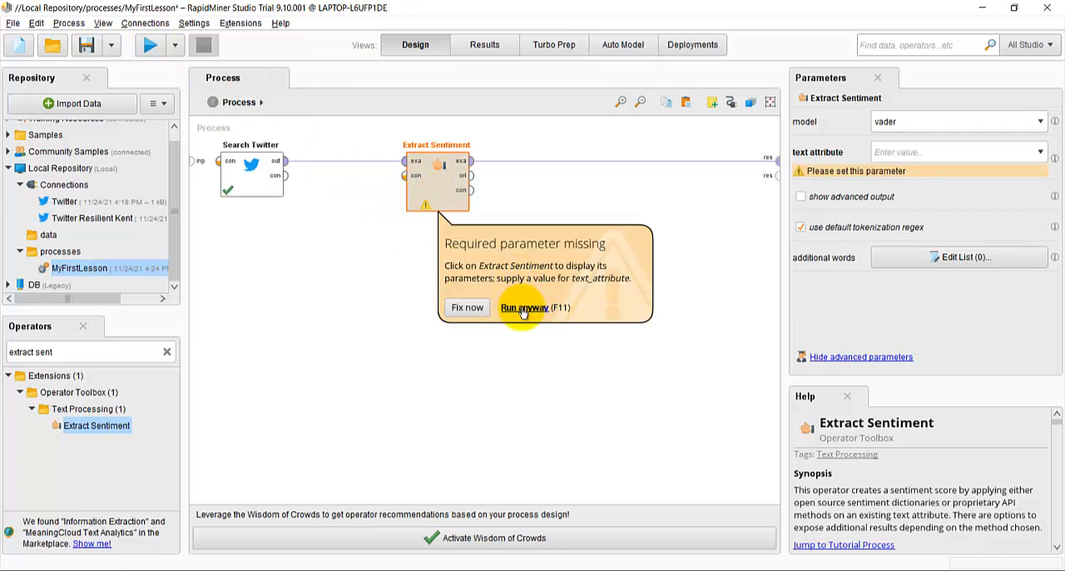
pyautogui.click(468, 308)
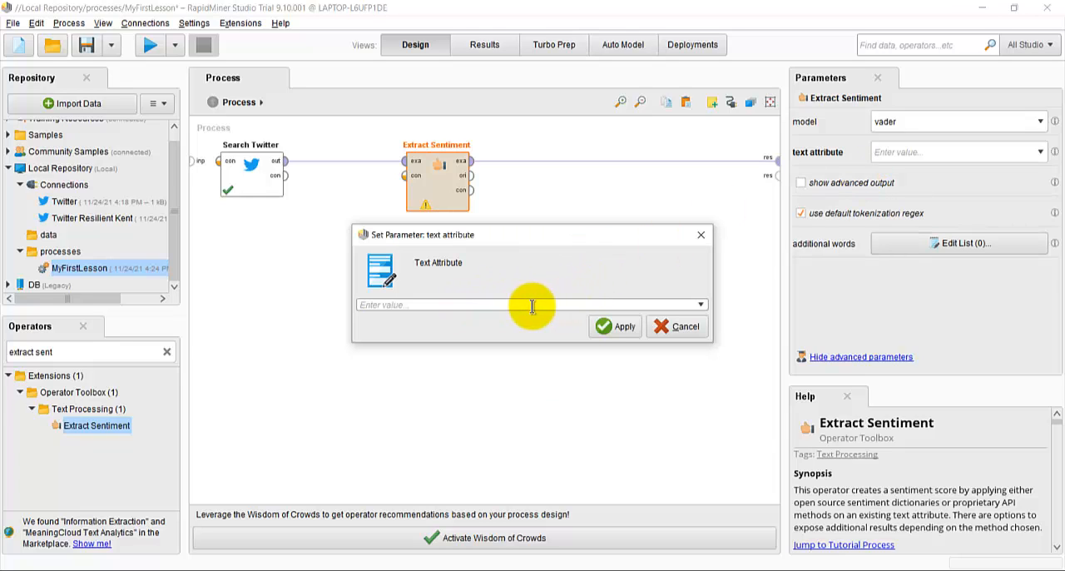
pyautogui.click(675, 328)
# Step: Set Extract Sentiment's text attribute to Text and run the process
pyautogui.click(1039, 152)
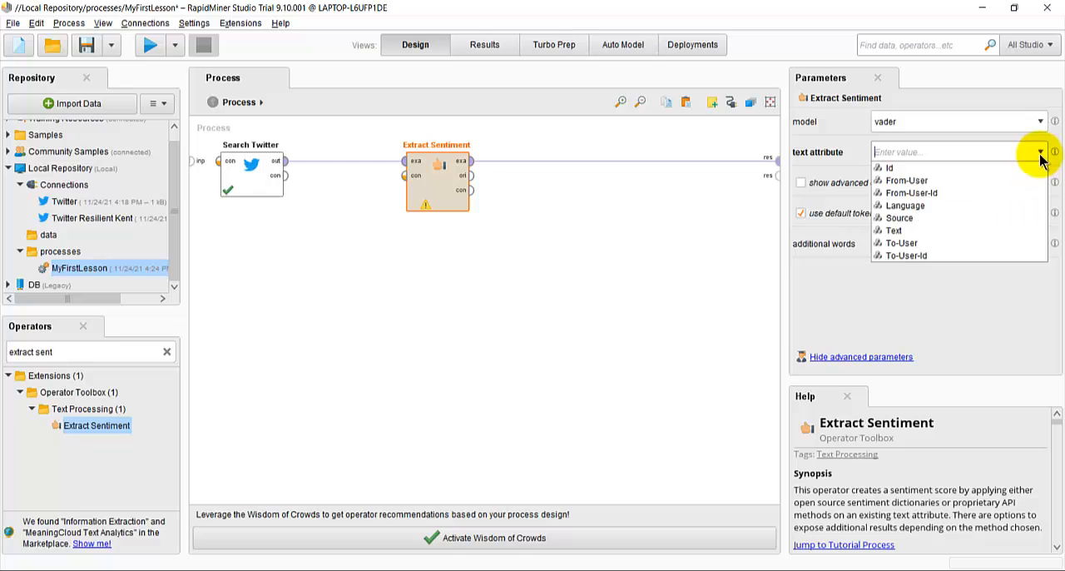
pyautogui.click(906, 230)
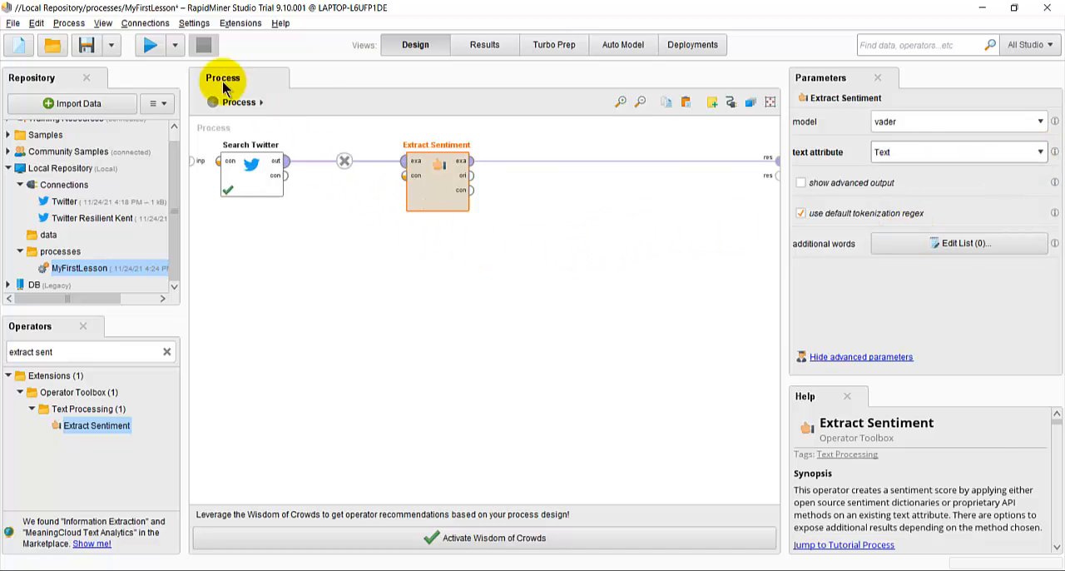
pyautogui.click(148, 46)
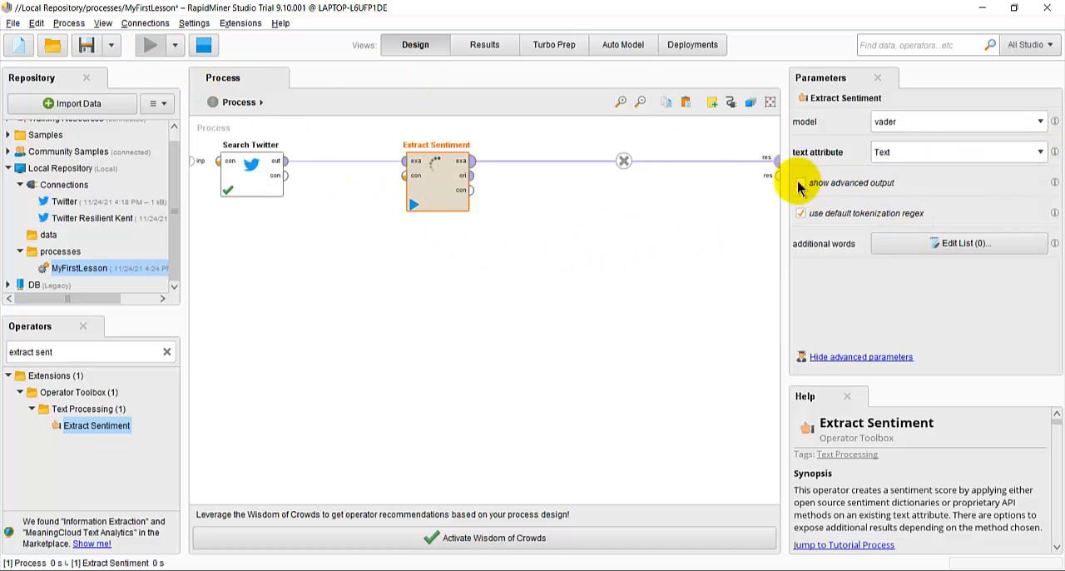
# Step: Widen the Text column of the process results and examine the tweets alongside their sentiment scores
pyautogui.moveTo(798, 182); pyautogui.dragTo(738, 266)
pyautogui.click(416, 46)
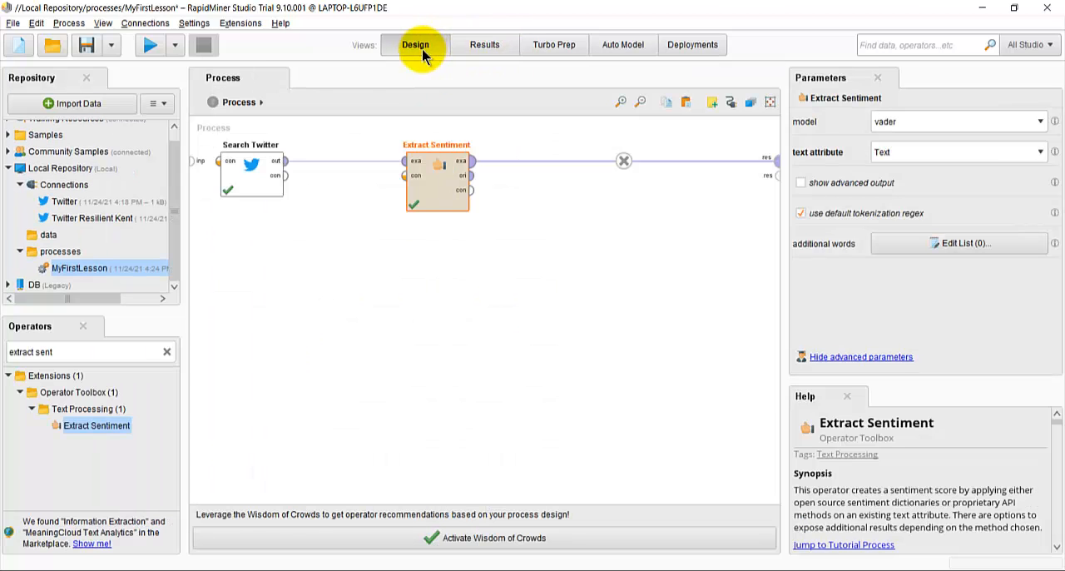
pyautogui.click(488, 43)
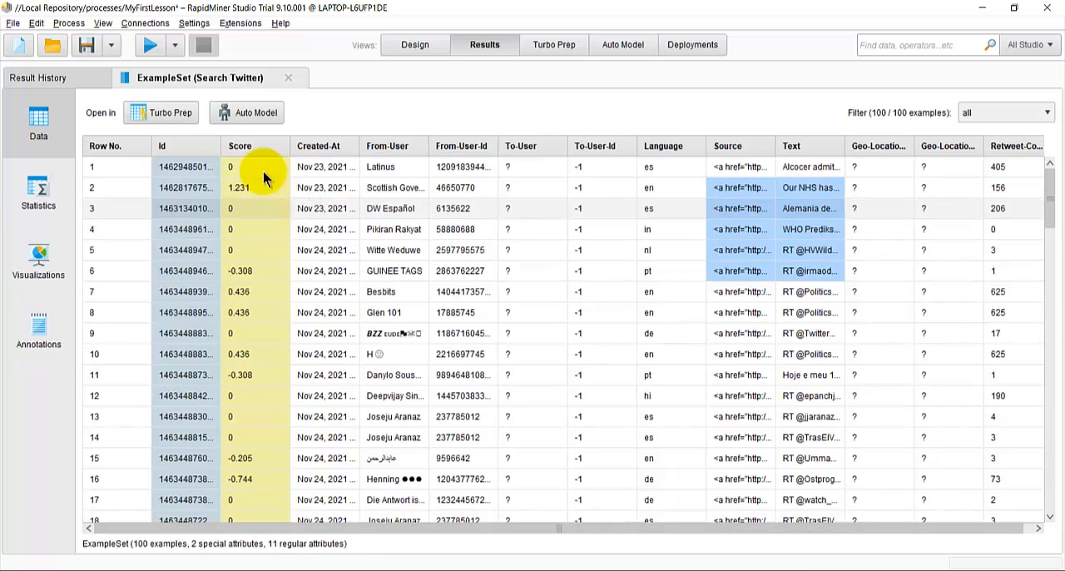
pyautogui.click(794, 171)
pyautogui.click(791, 190)
pyautogui.click(786, 250)
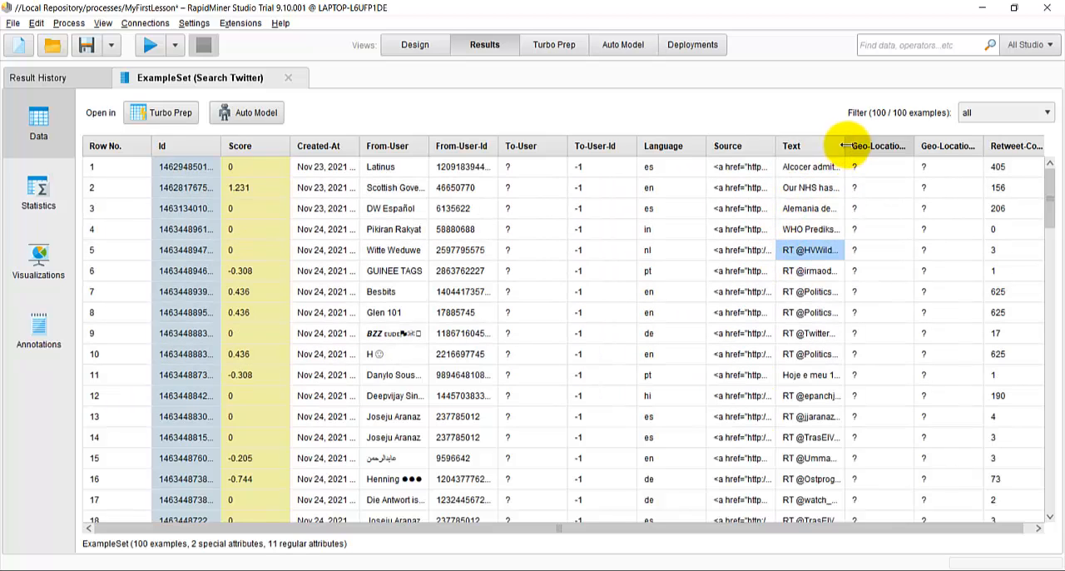
pyautogui.moveTo(846, 150); pyautogui.dragTo(1005, 155)
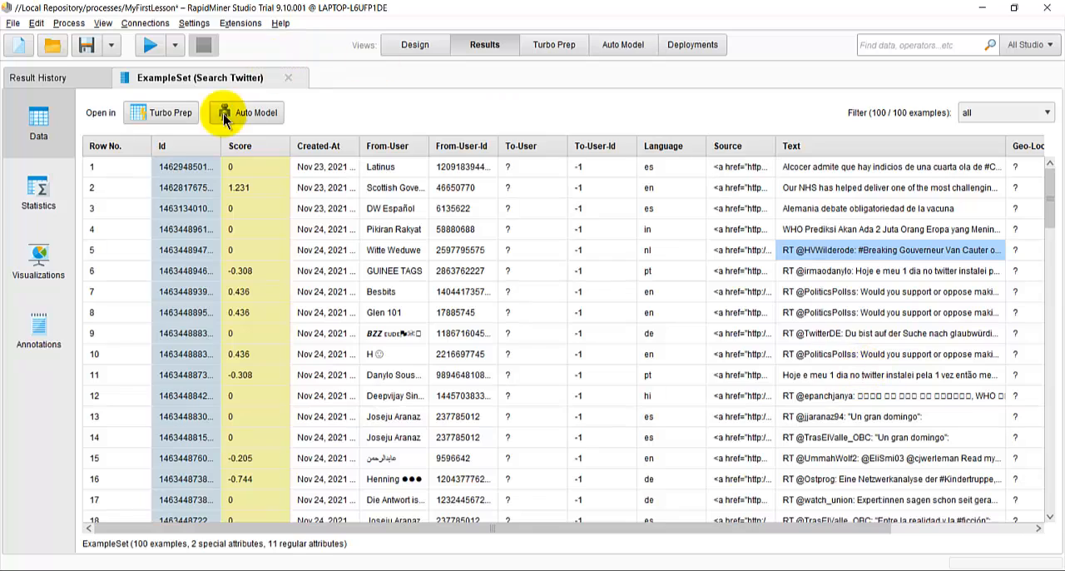
# Step: Return to the process design, rerun with Extract Sentiment's advanced output shown, and open the results in Turbo Prep
pyautogui.click(417, 45)
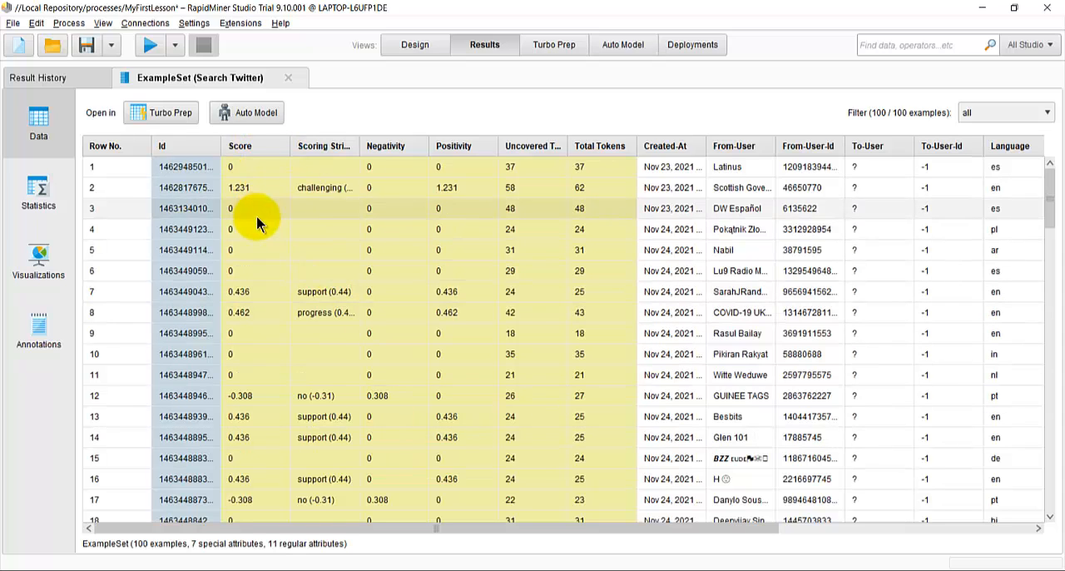
pyautogui.click(163, 117)
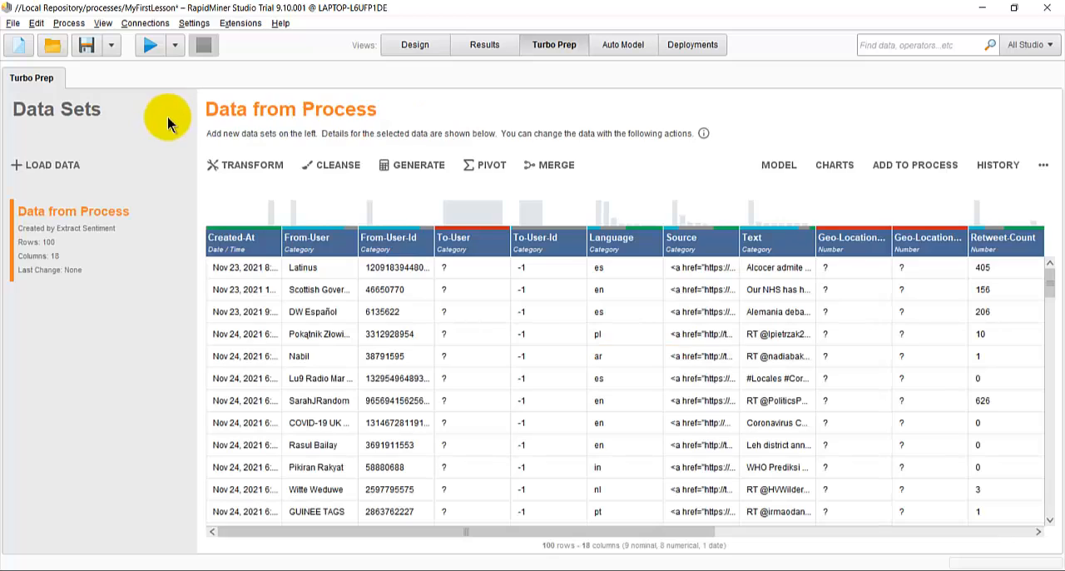
# Step: Export the Turbo Prep data set to the Desktop as an Excel file named Covid19 Sentiment
pyautogui.click(1044, 165)
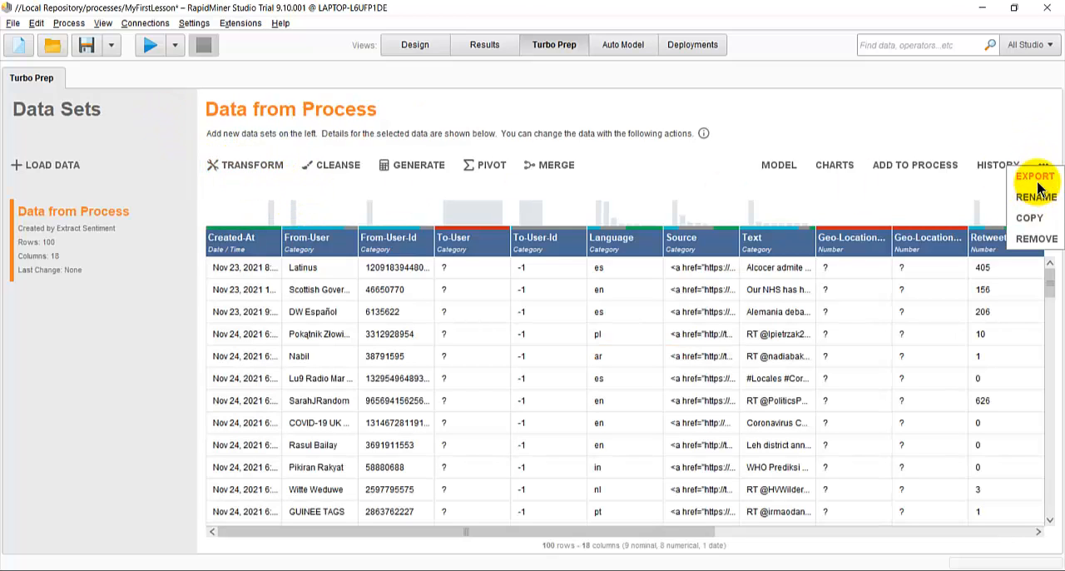
pyautogui.click(1037, 177)
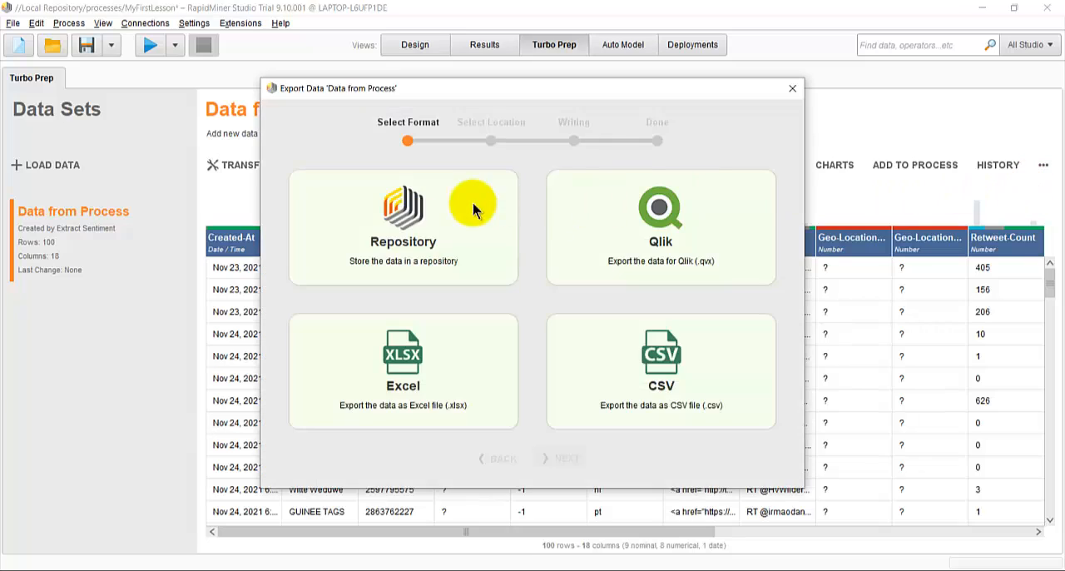
pyautogui.click(416, 397)
pyautogui.click(561, 457)
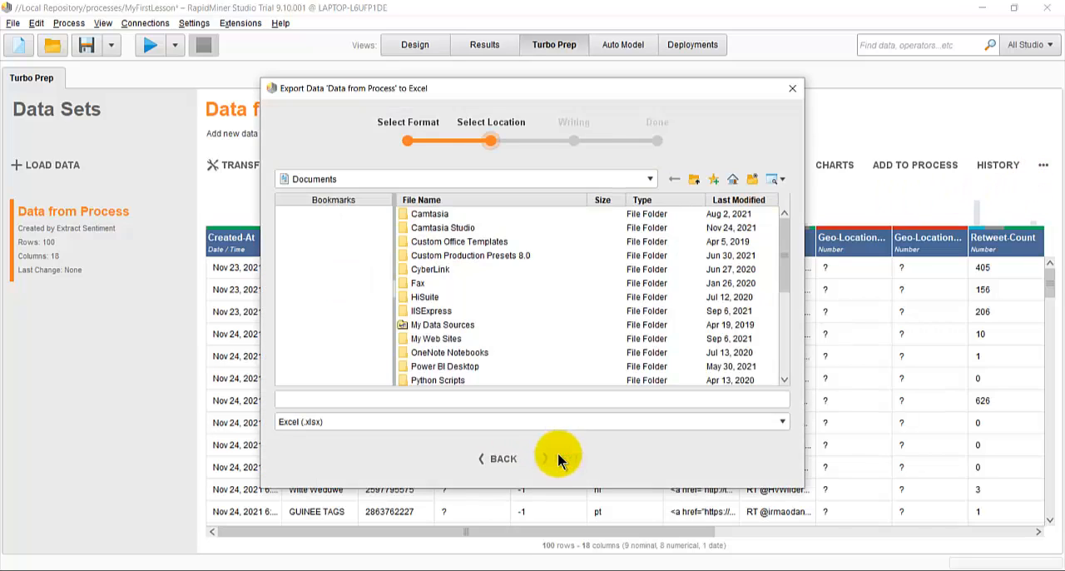
pyautogui.click(358, 178)
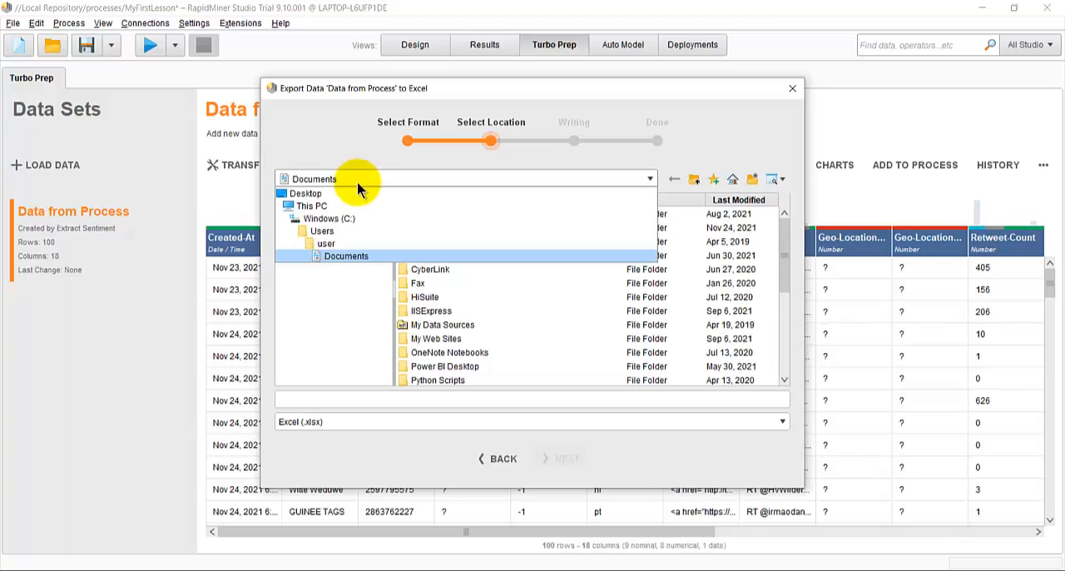
pyautogui.click(341, 195)
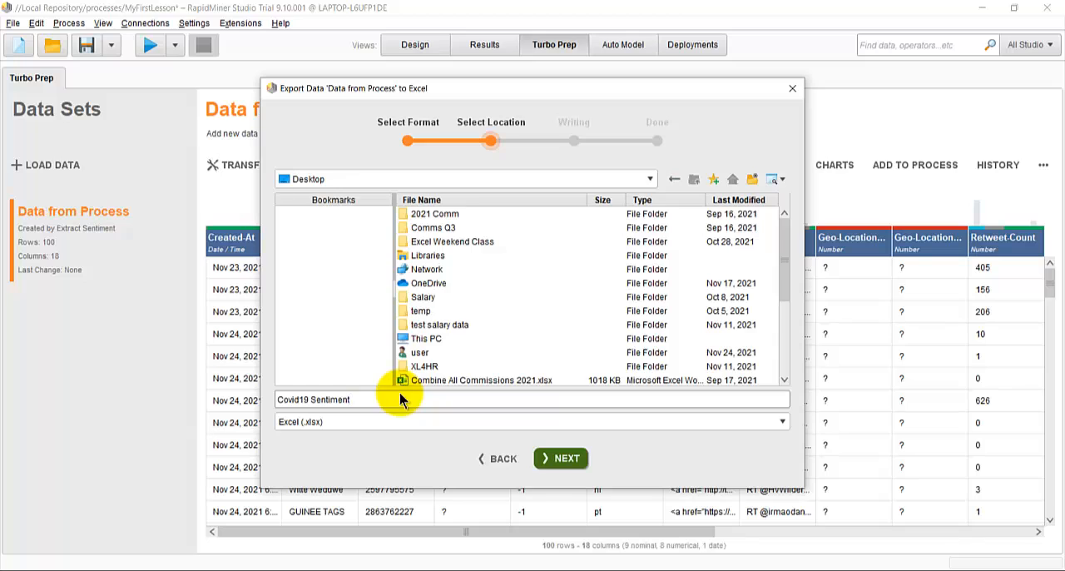
pyautogui.press('Return')
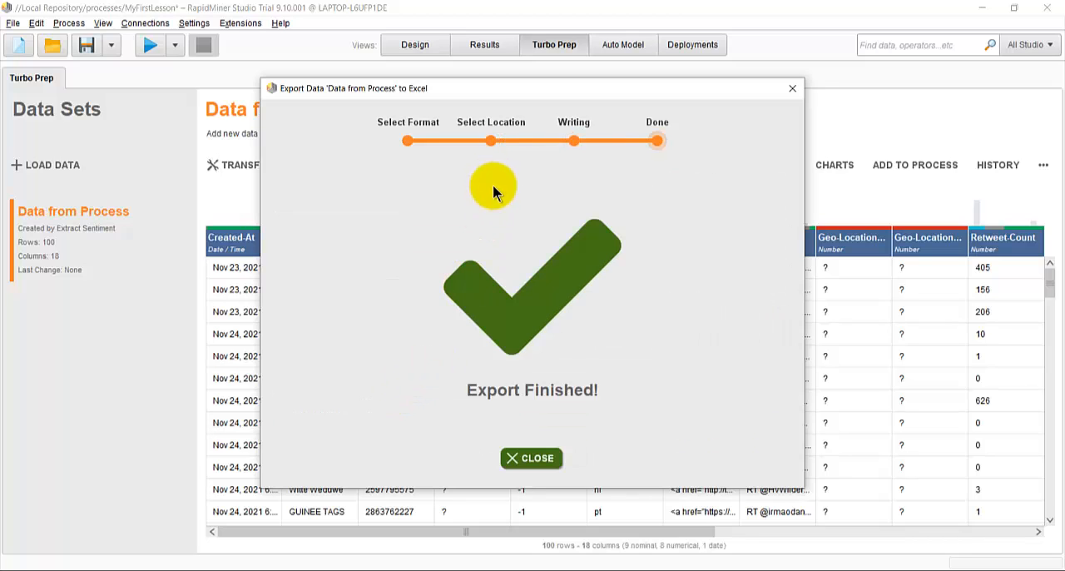
pyautogui.click(533, 459)
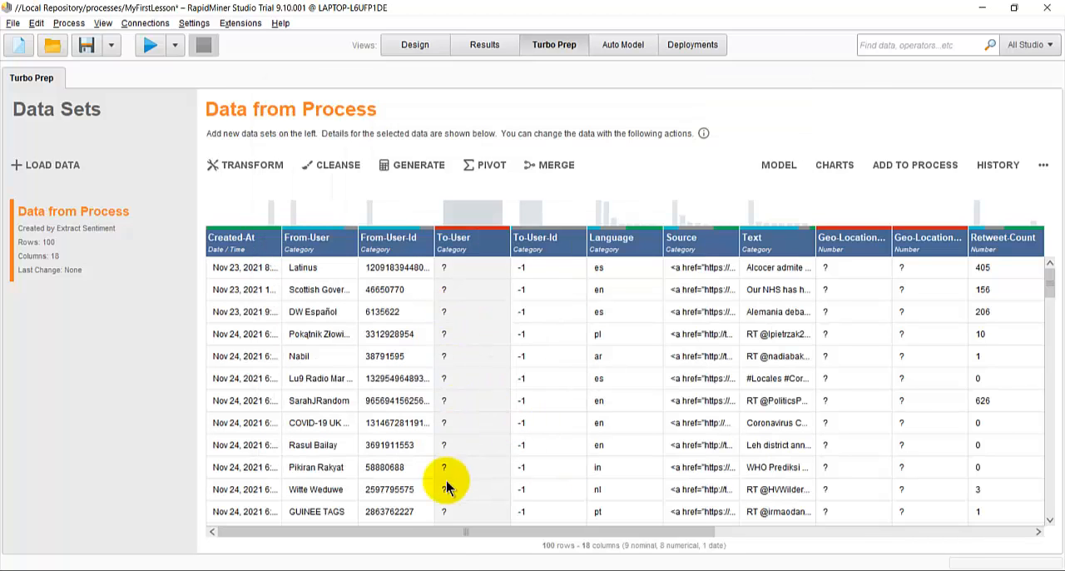
# Step: Switch to File Explorer and open the Covid19 Sentiment workbook from the Desktop folder in Excel
pyautogui.moveTo(424, 569)
pyautogui.click(426, 525)
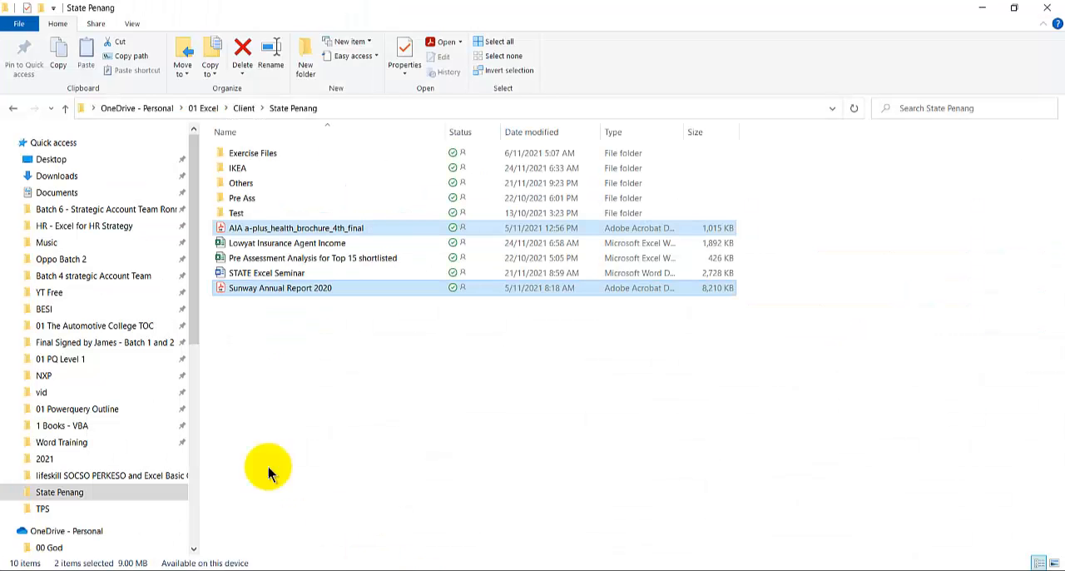
pyautogui.click(80, 159)
pyautogui.click(345, 392)
pyautogui.scroll(-3, 345, 392)
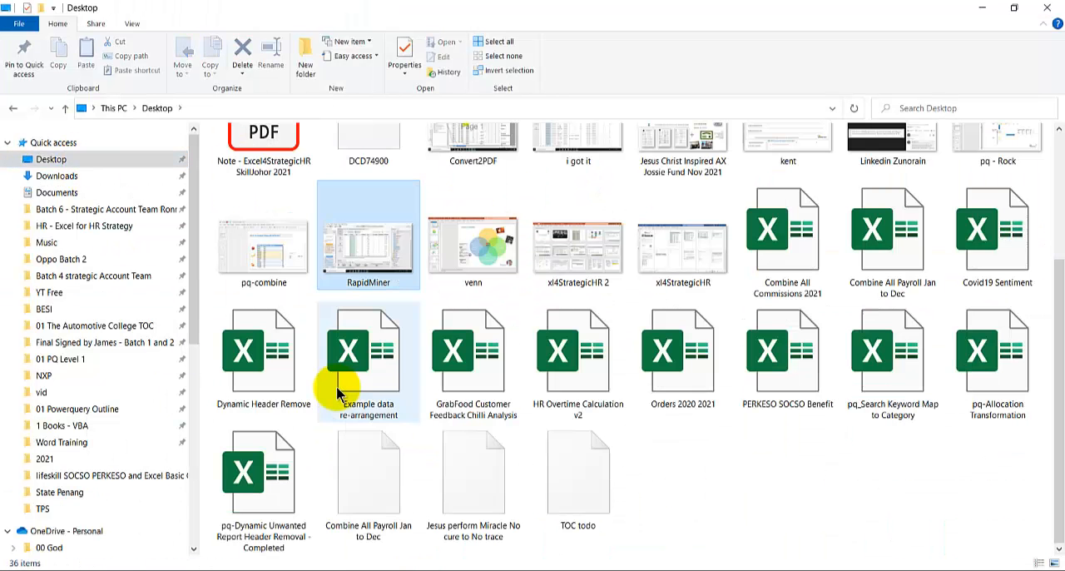
pyautogui.click(772, 268)
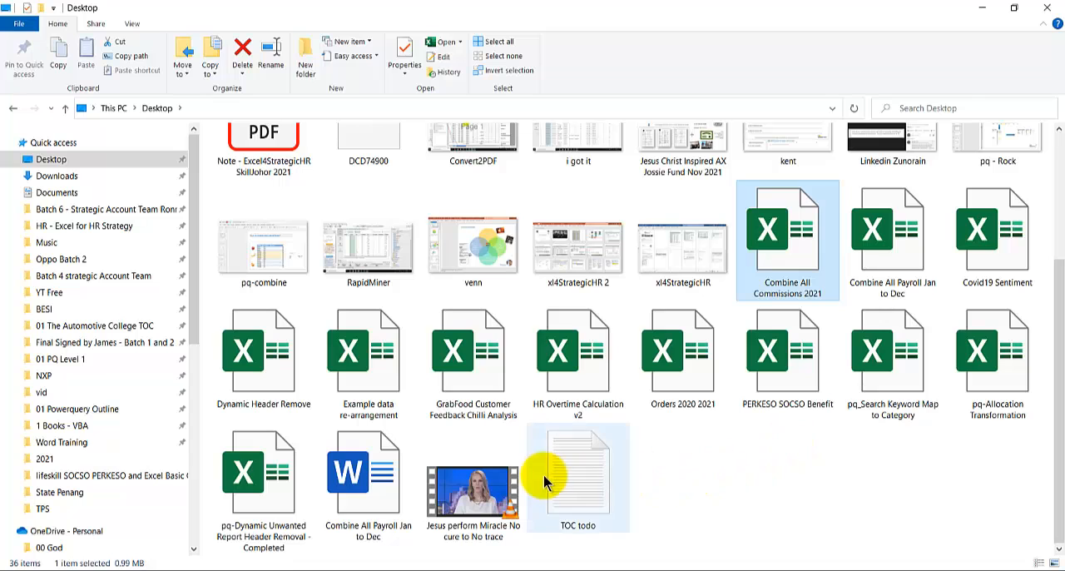
pyautogui.press('Right')
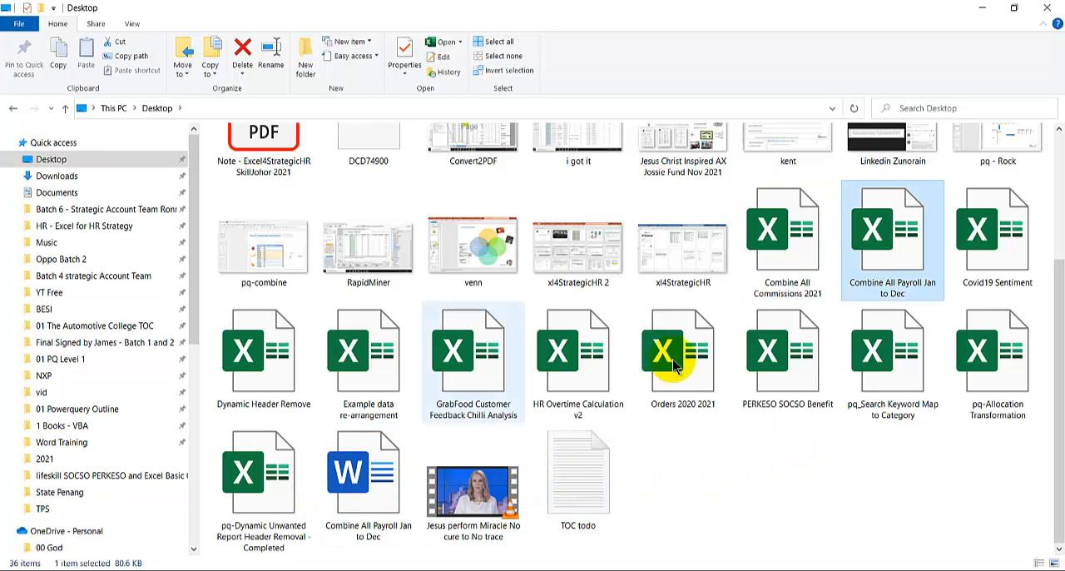
pyautogui.click(990, 223)
pyautogui.doubleClick(993, 223)
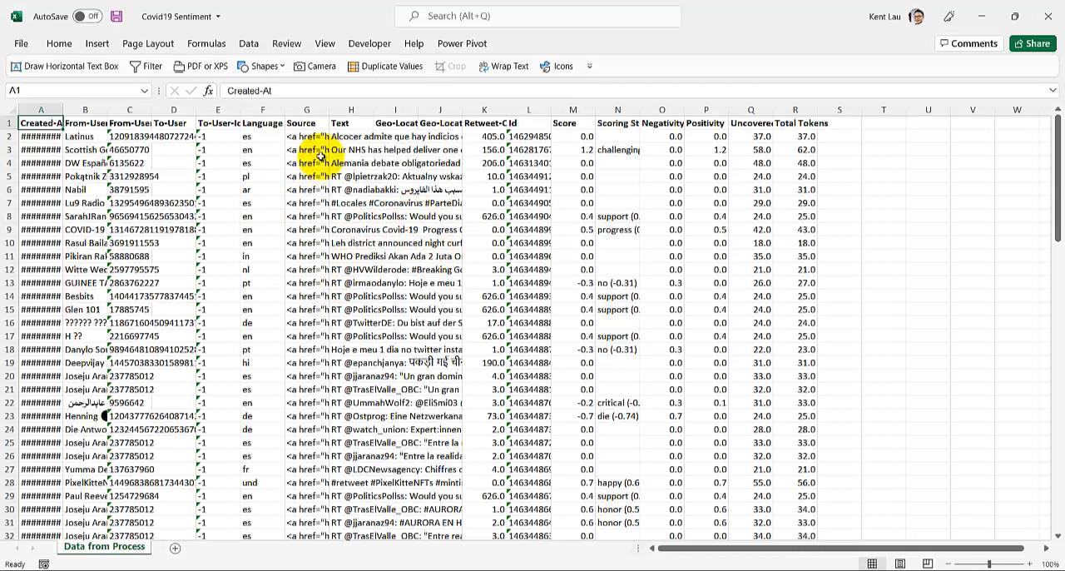
# Step: Autofit the widths of columns A to R in the Data from Process sheet
pyautogui.click(358, 136)
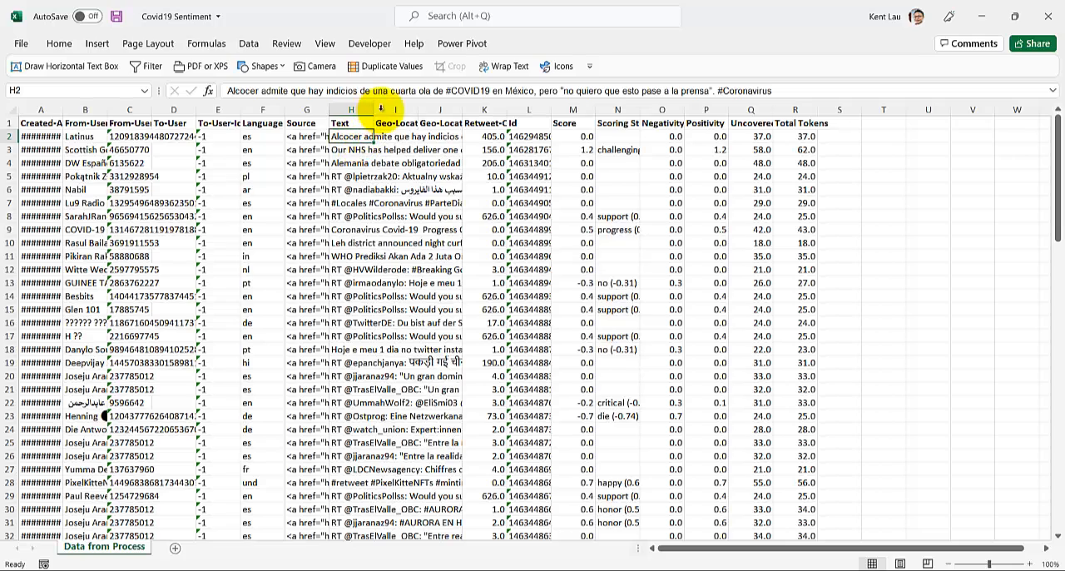
pyautogui.moveTo(374, 110); pyautogui.dragTo(426, 111)
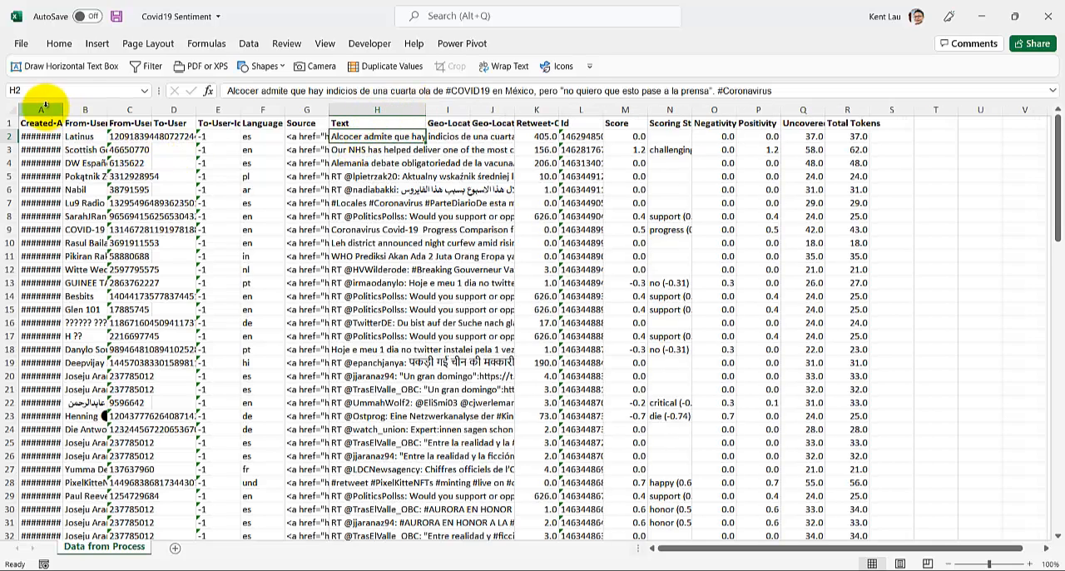
pyautogui.moveTo(40, 108); pyautogui.dragTo(833, 107)
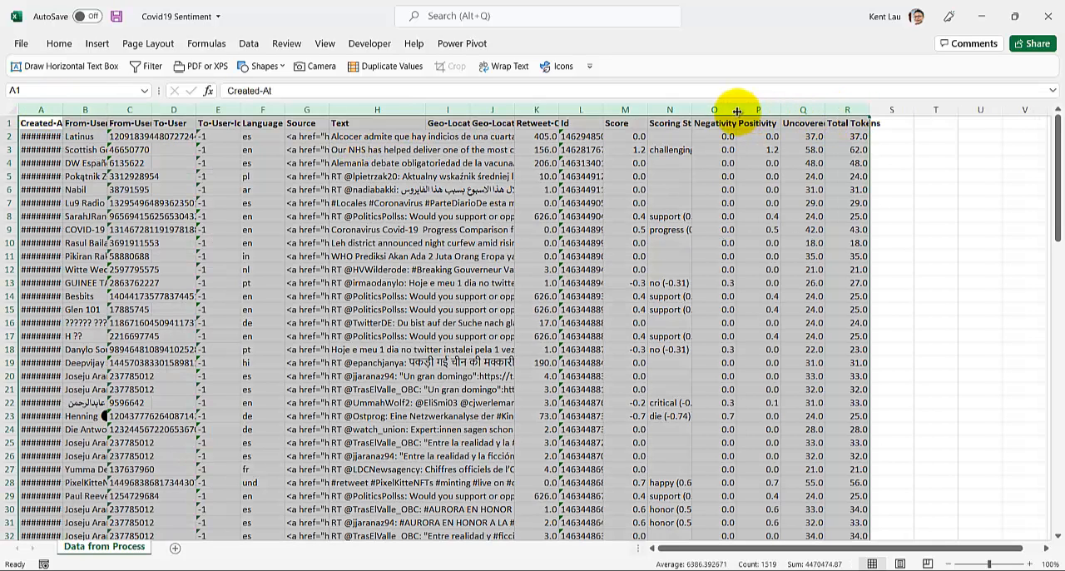
pyautogui.doubleClick(736, 109)
pyautogui.click(616, 231)
# Step: Examine the tweet text in row 3 together with its score, scoring string and positivity
pyautogui.moveTo(673, 547); pyautogui.dragTo(844, 555)
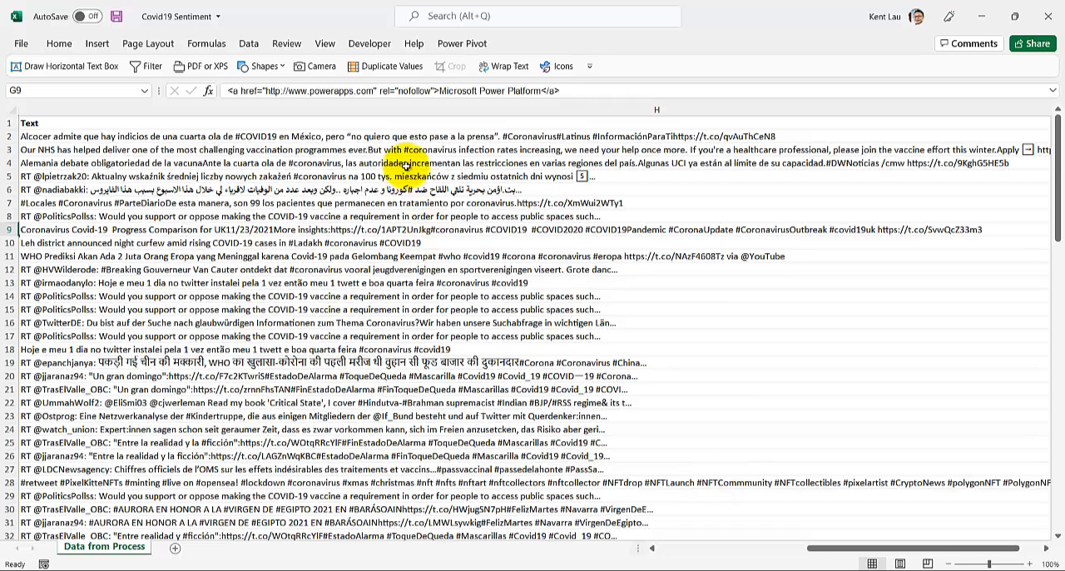
pyautogui.click(405, 150)
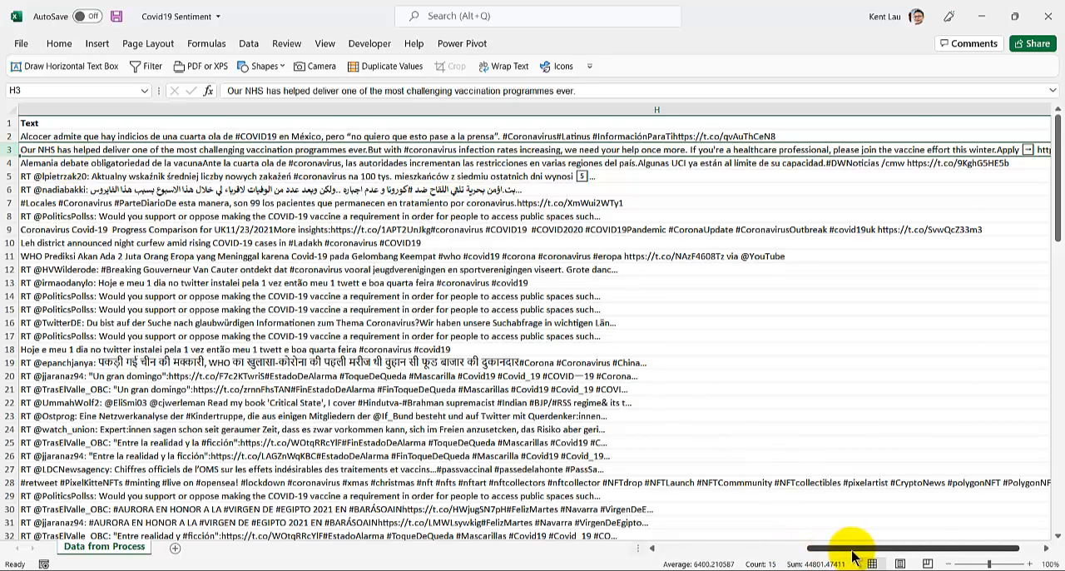
pyautogui.moveTo(856, 556); pyautogui.dragTo(947, 556)
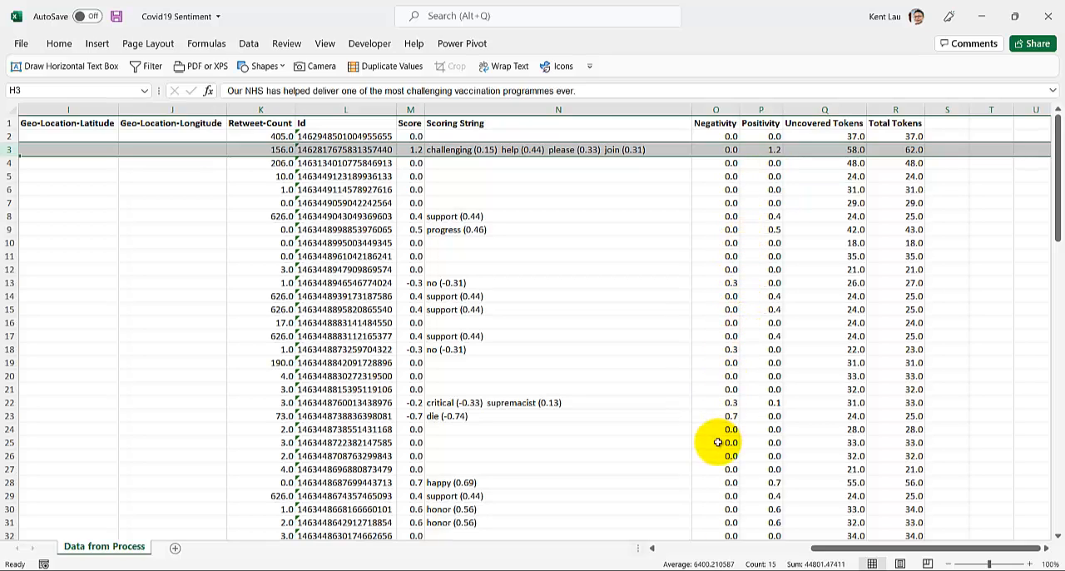
# Step: Compare the tweet text in row 23 with its negativity, score and scoring string
pyautogui.click(709, 416)
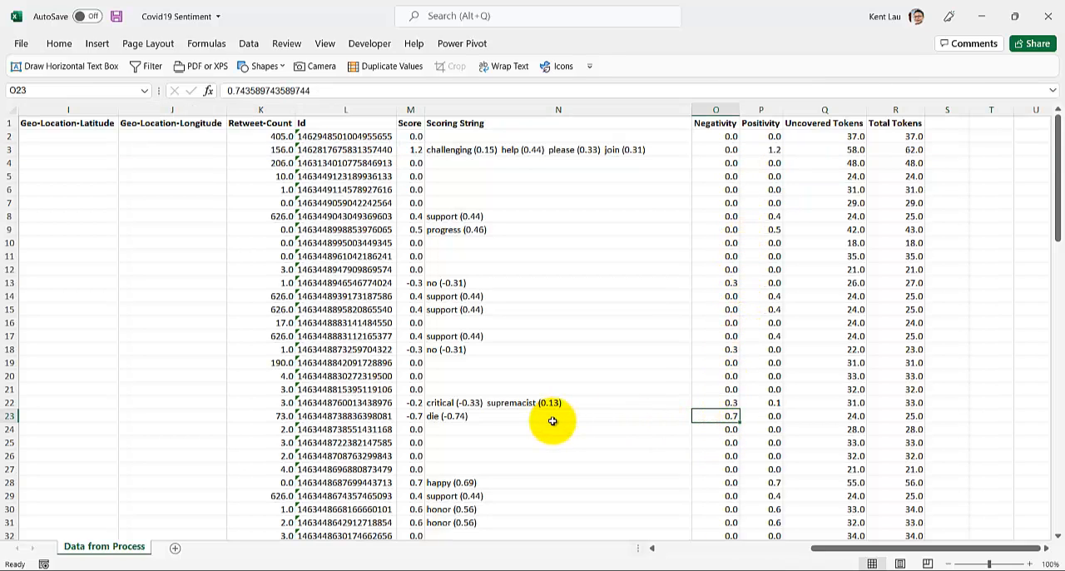
pyautogui.hotkey('shift', 'space')
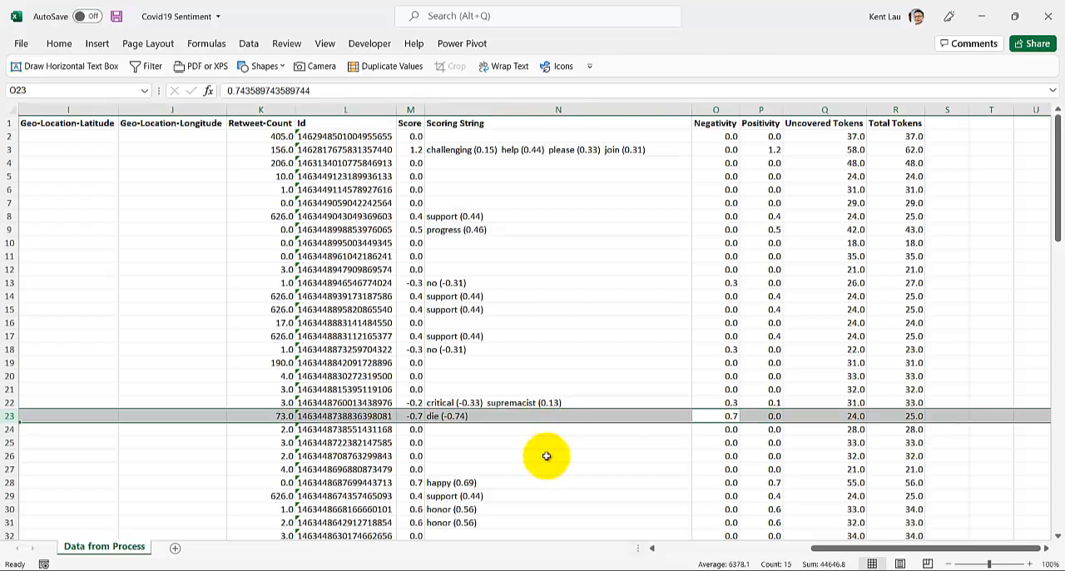
pyautogui.click(724, 547)
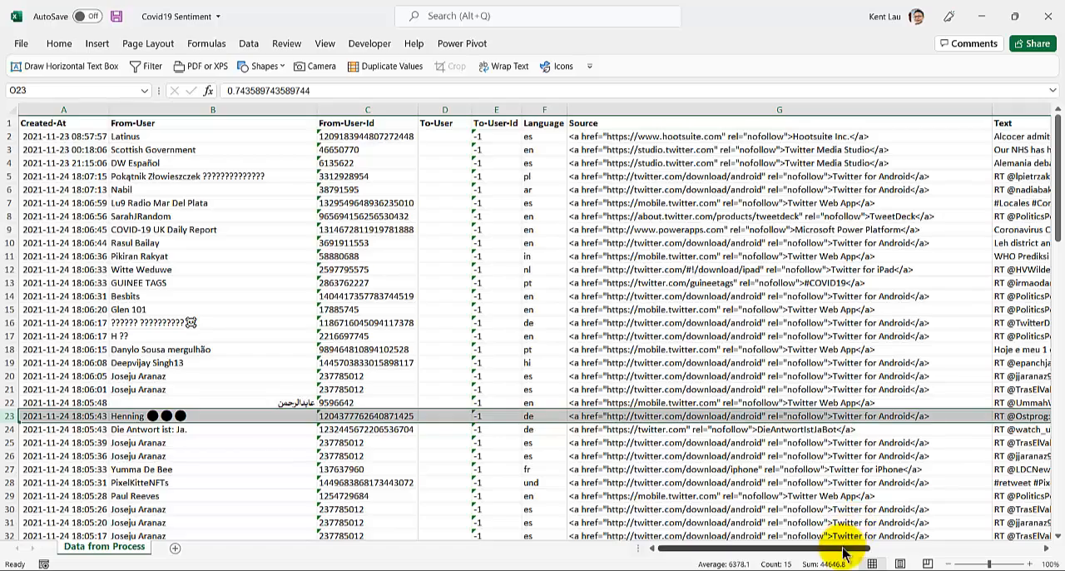
pyautogui.moveTo(844, 545); pyautogui.dragTo(995, 562)
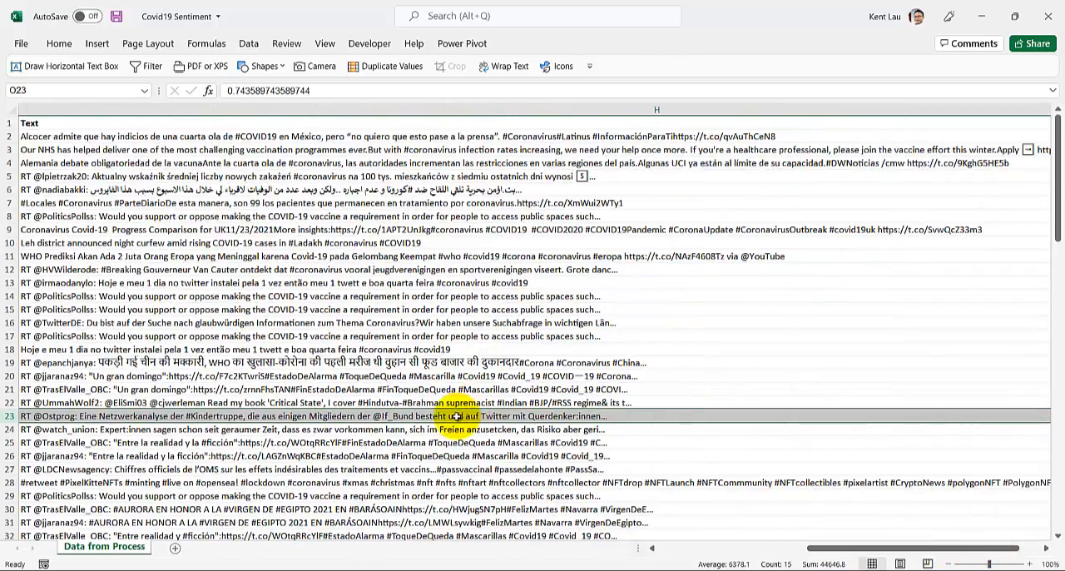
pyautogui.click(456, 416)
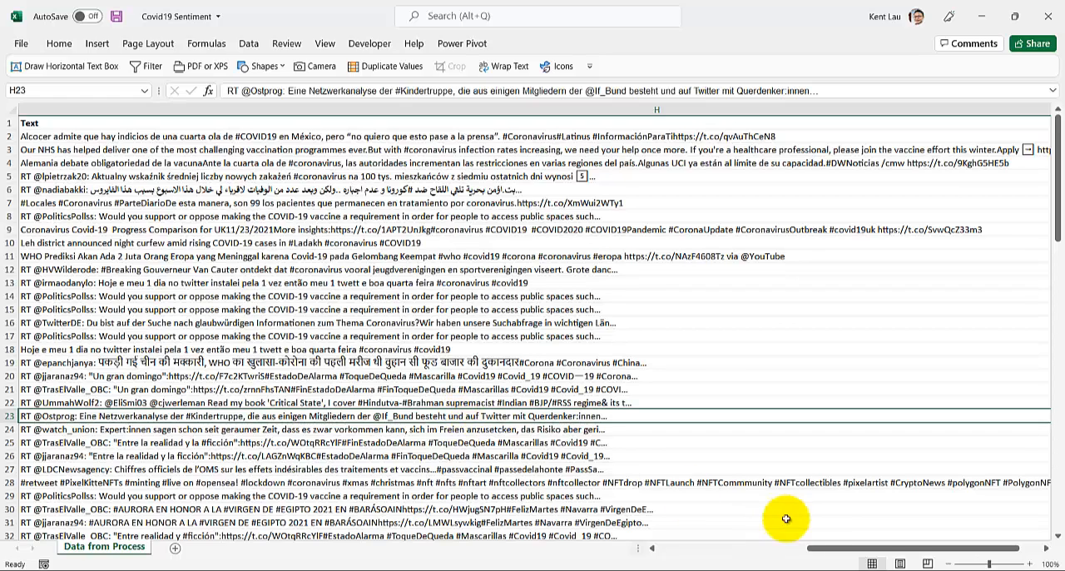
pyautogui.moveTo(844, 549); pyautogui.dragTo(985, 566)
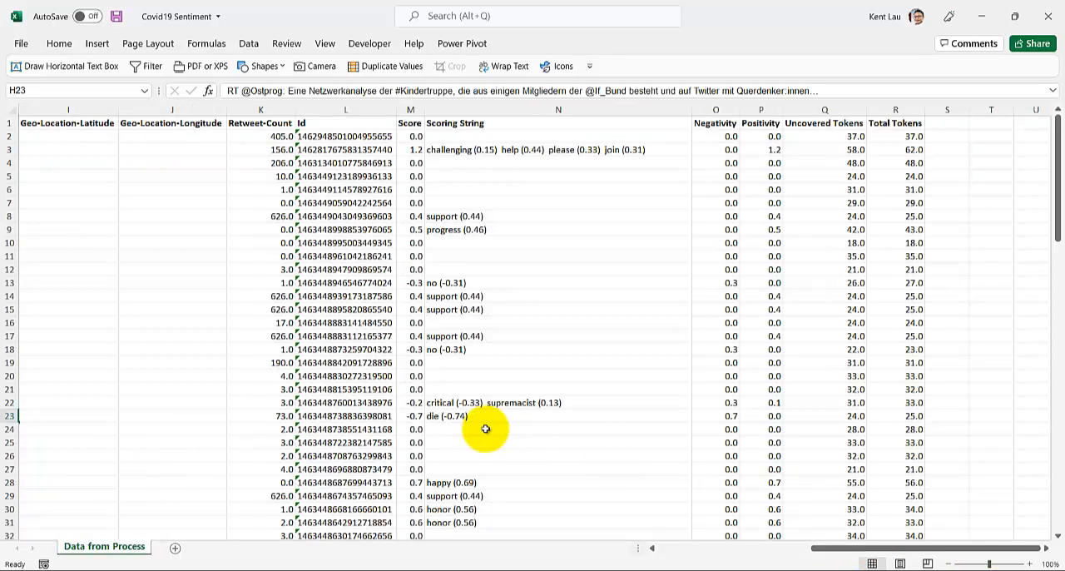
# Step: Examine the tweet text in row 34 together with its negativity value, and return to the scoring columns
pyautogui.click(732, 416)
pyautogui.scroll(-4, 718, 436)
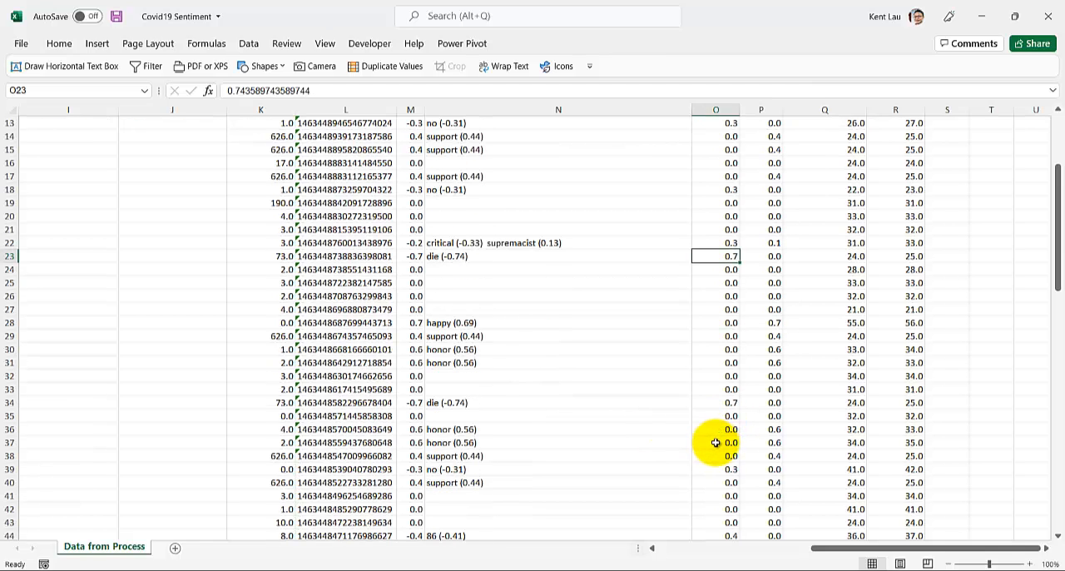
pyautogui.click(716, 406)
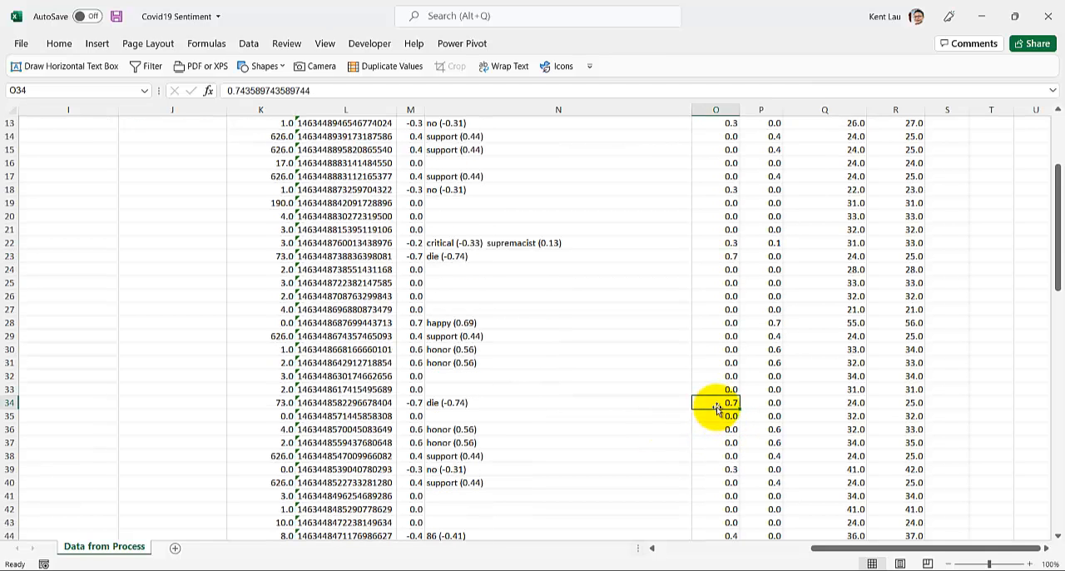
pyautogui.hotkey('shift', 'space')
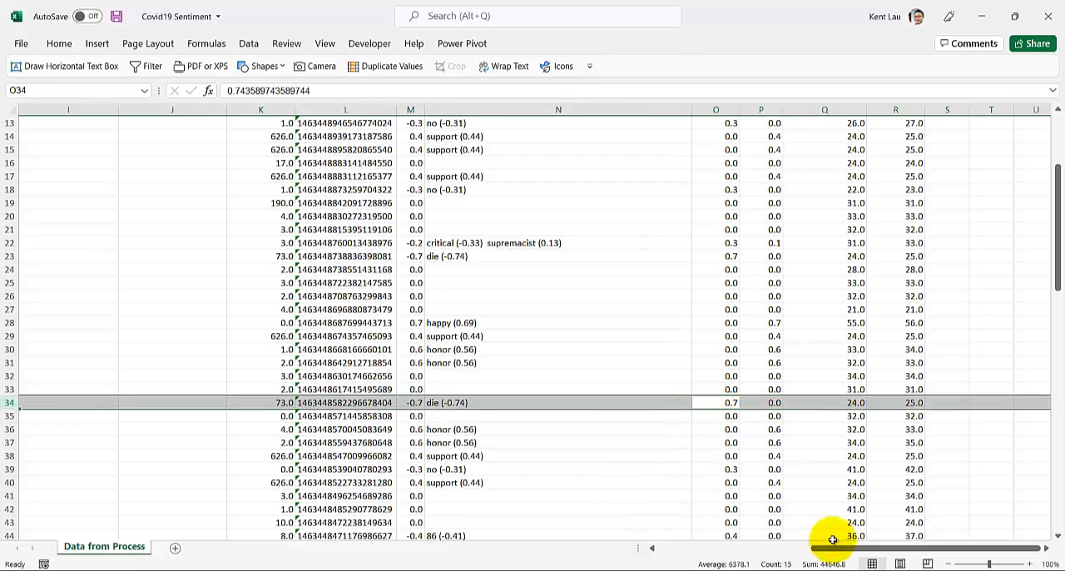
pyautogui.moveTo(823, 547)
pyautogui.mouseDown()
pyautogui.moveTo(450, 547)
pyautogui.moveTo(755, 547)
pyautogui.moveTo(839, 564)
pyautogui.moveTo(816, 561)
pyautogui.mouseUp()
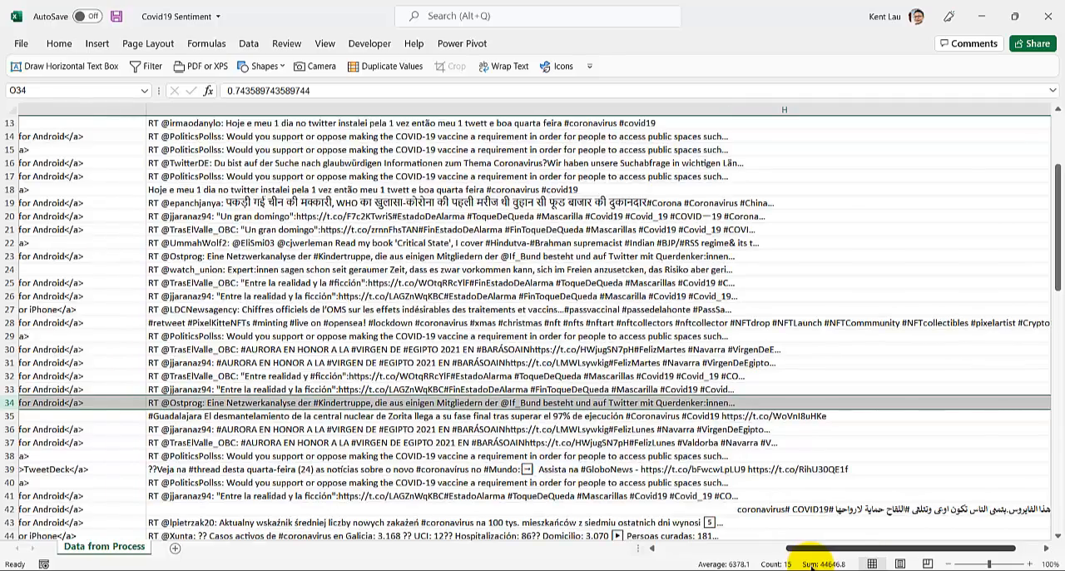
pyautogui.scroll(-4, 541, 429)
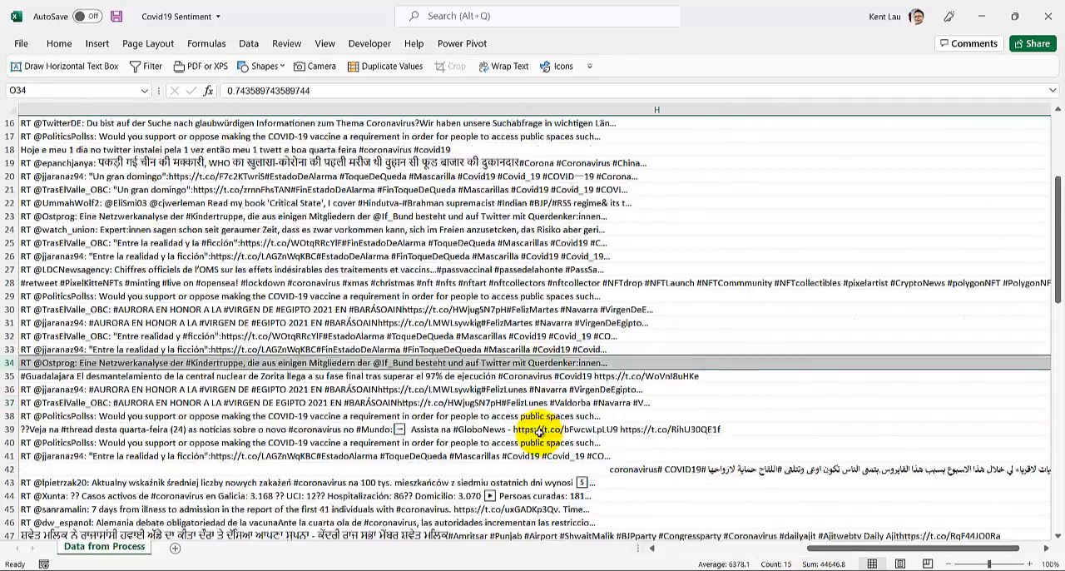
pyautogui.moveTo(850, 553); pyautogui.dragTo(899, 554)
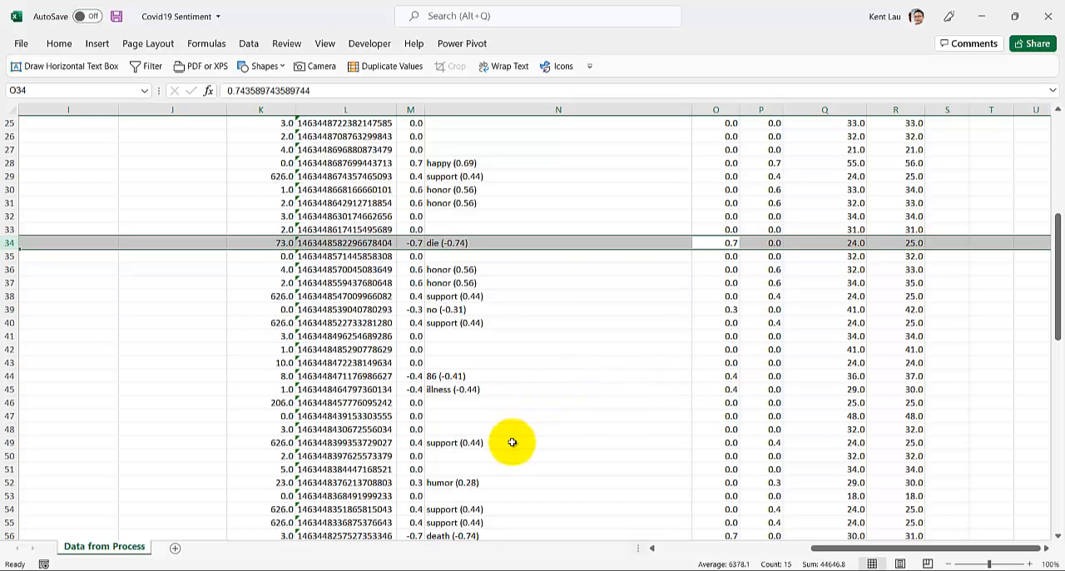
# Step: Compare the tweet text in row 56 with its negativity, score and scoring string
pyautogui.scroll(-1, 512, 446)
pyautogui.scroll(-4, 649, 432)
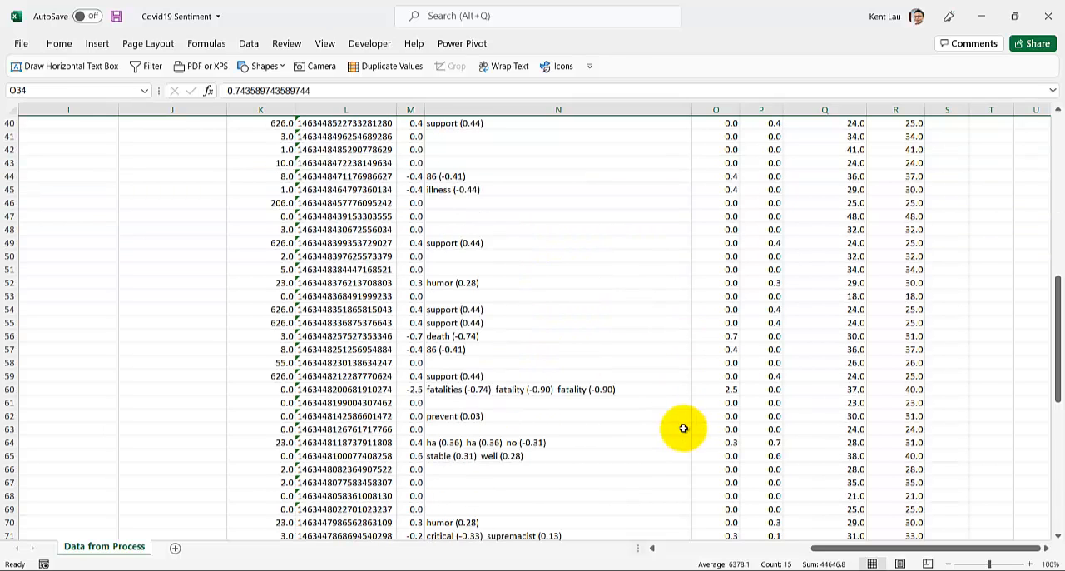
pyautogui.click(715, 337)
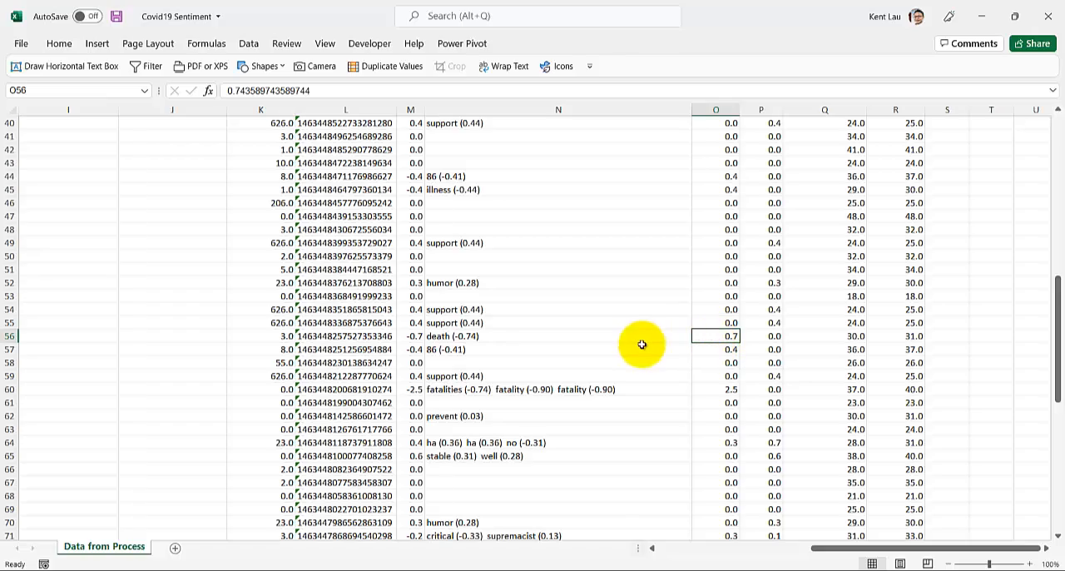
pyautogui.hotkey('shift', 'space')
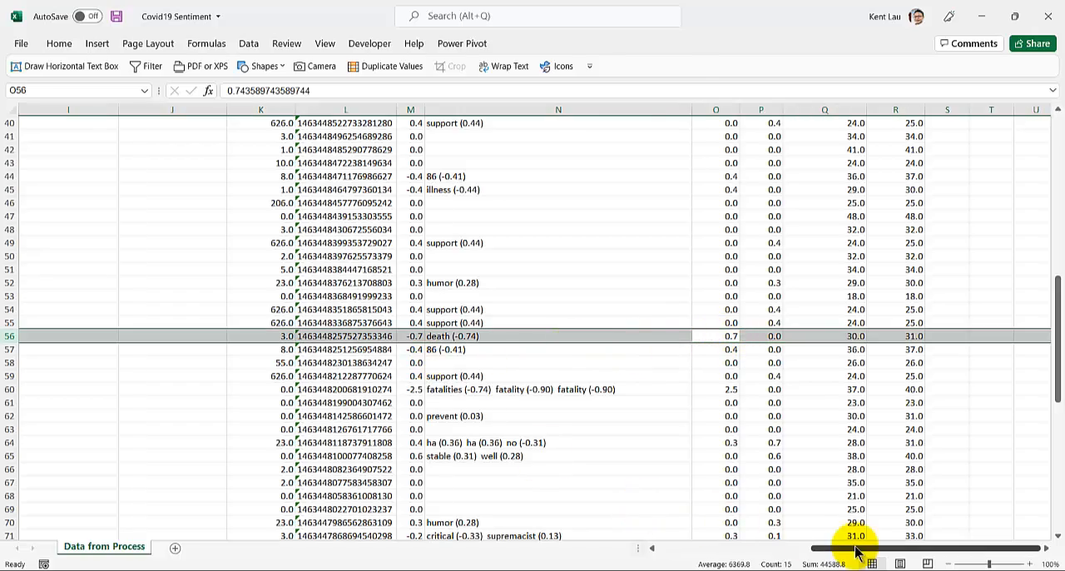
pyautogui.moveTo(858, 555); pyautogui.dragTo(799, 549)
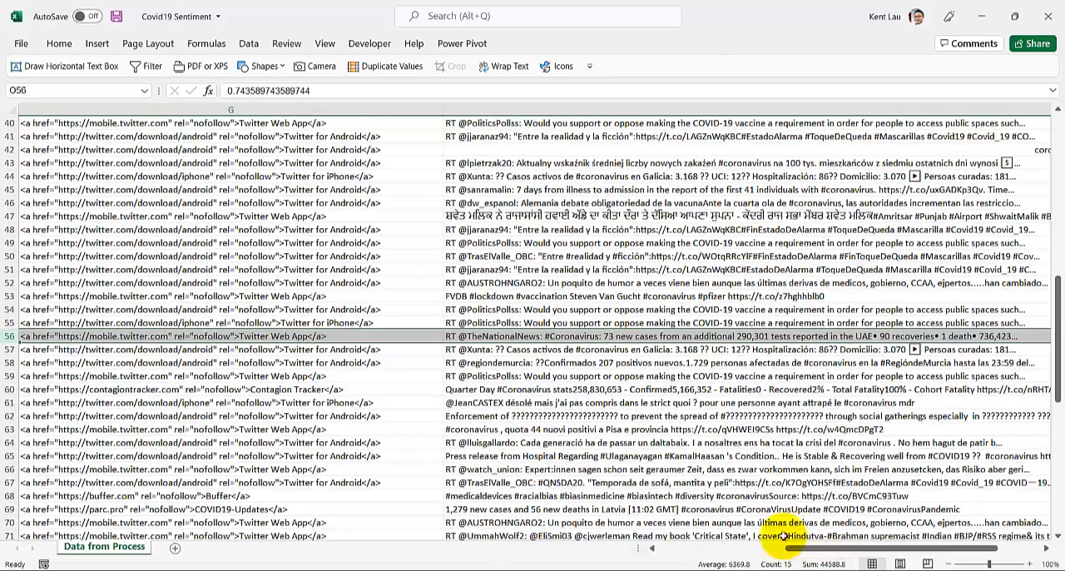
pyautogui.click(749, 337)
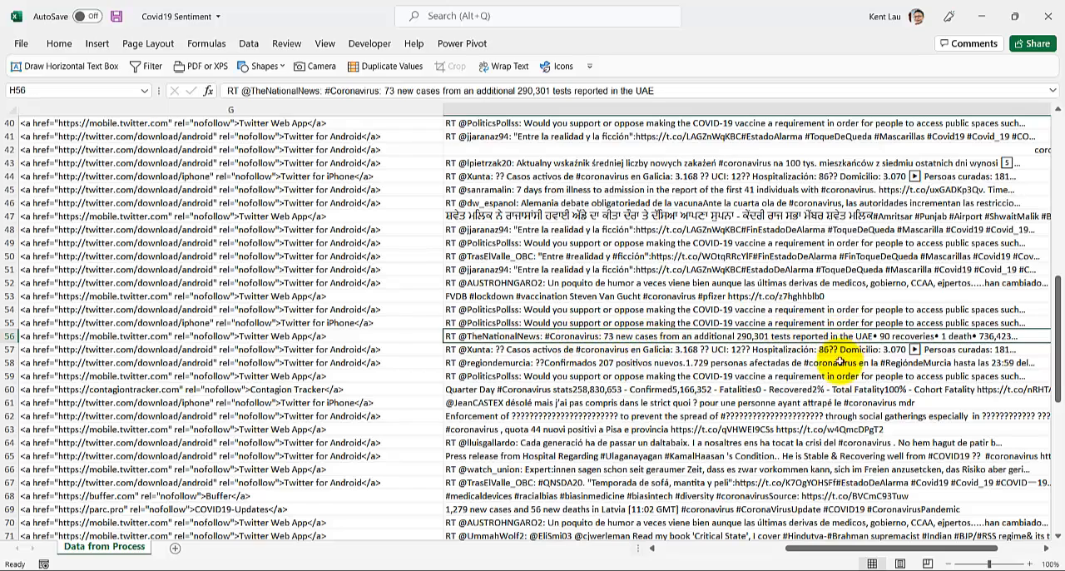
pyautogui.moveTo(804, 546); pyautogui.dragTo(907, 561)
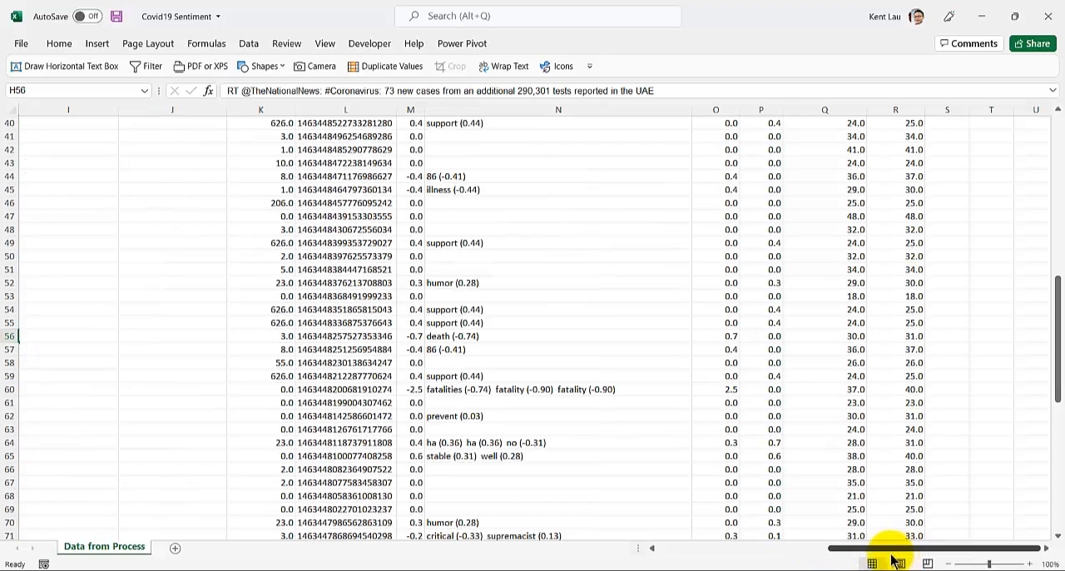
pyautogui.hotkey('shift', 'space')
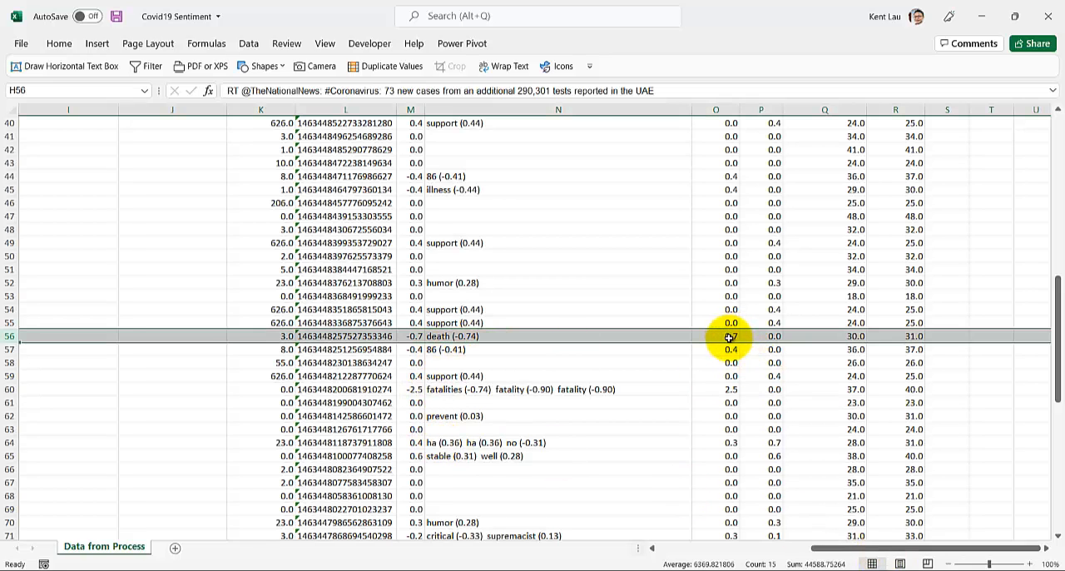
# Step: Review the Negativity and Positivity values in the upper rows of the sheet, including the range O4:P13
pyautogui.scroll(13, 527, 361)
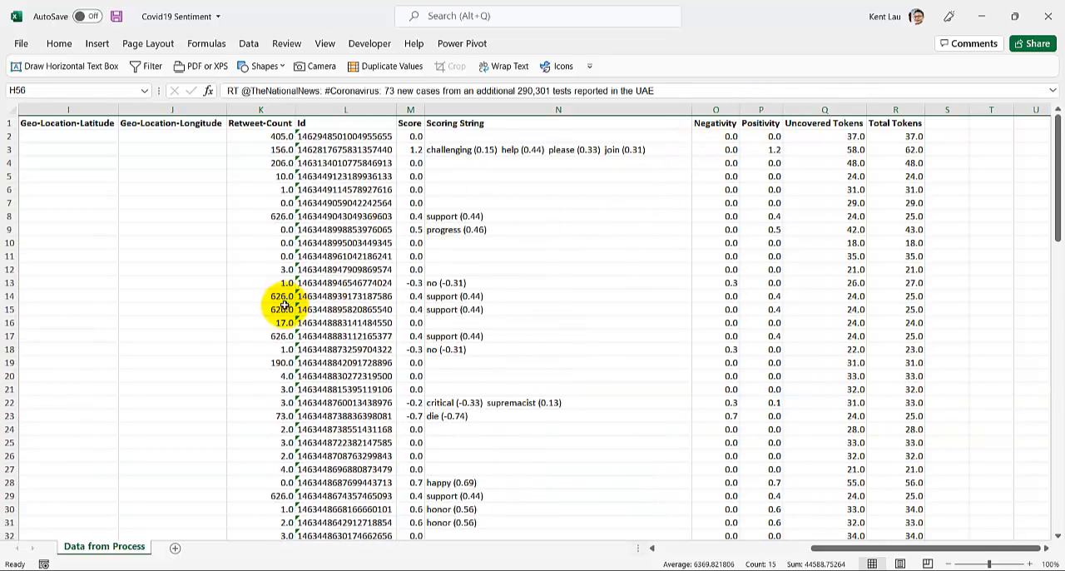
pyautogui.scroll(-10, 283, 305)
pyautogui.scroll(10, 282, 305)
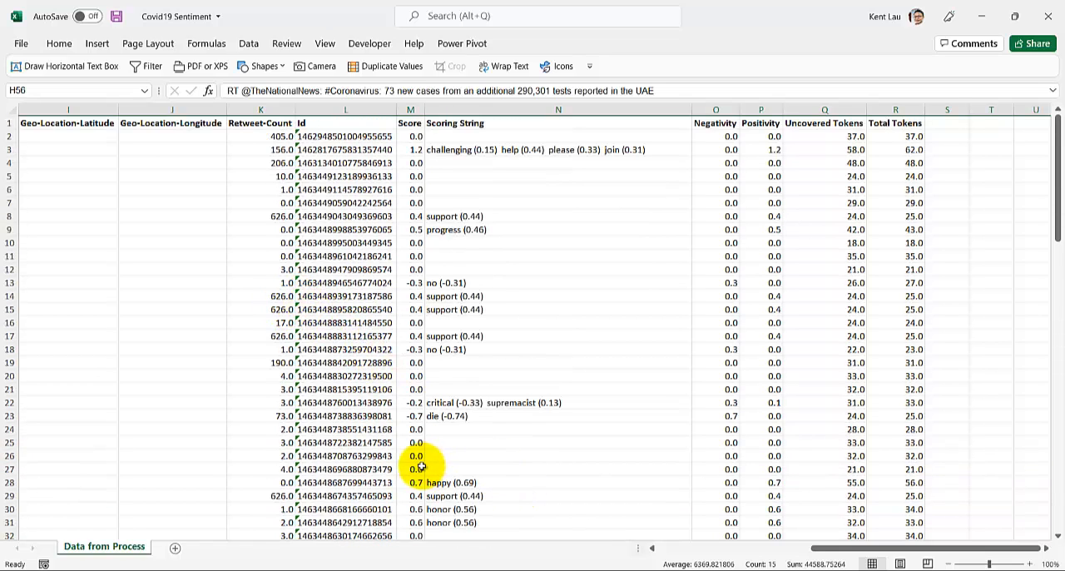
pyautogui.moveTo(530, 567)
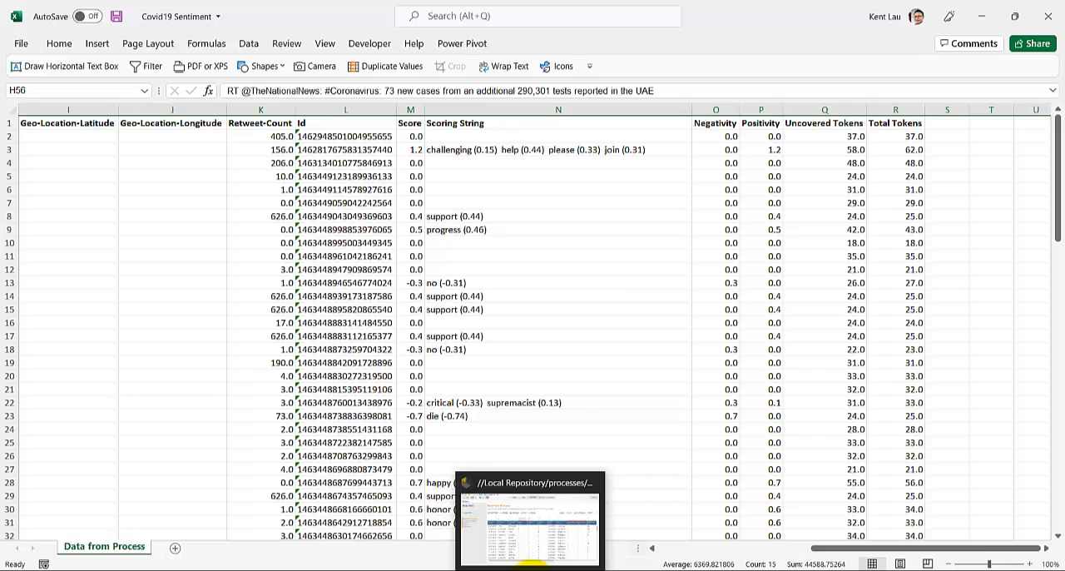
pyautogui.click(382, 256)
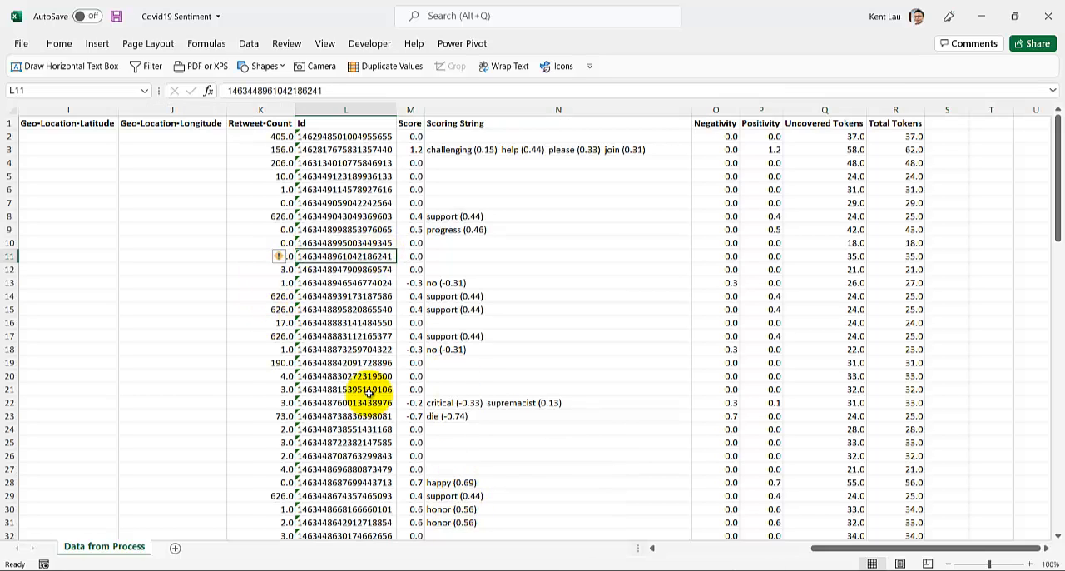
pyautogui.click(812, 161)
pyautogui.click(727, 139)
pyautogui.click(766, 135)
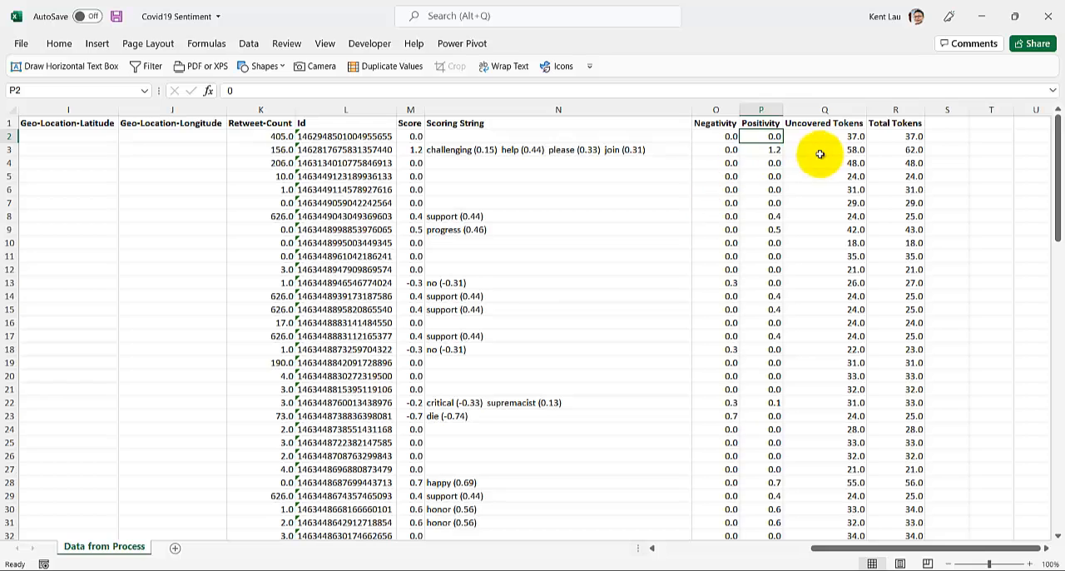
pyautogui.moveTo(731, 163); pyautogui.dragTo(752, 280)
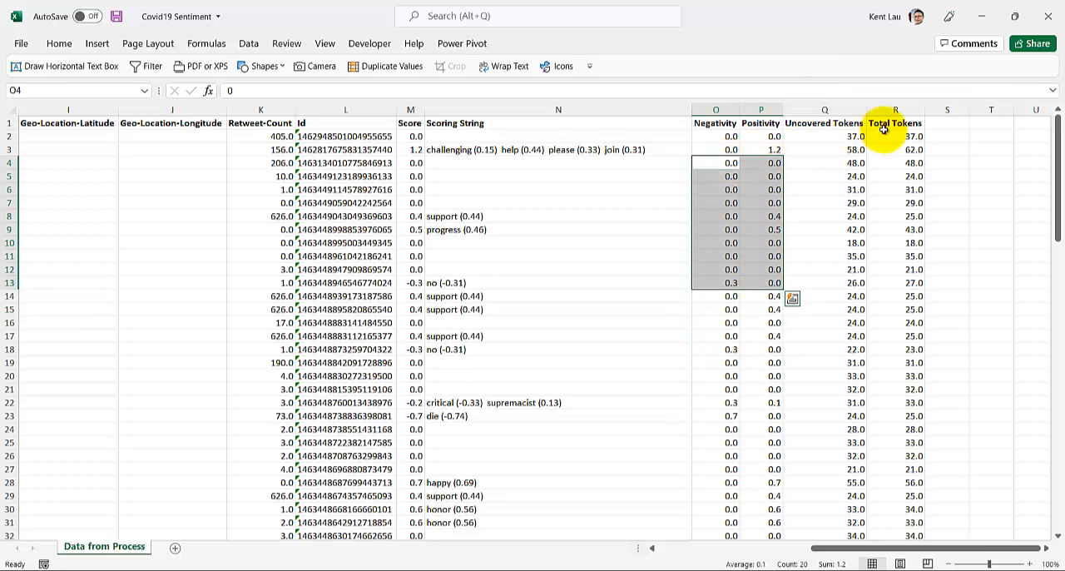
# Step: Enter the formula =IF(P2>O2,"Positive","Negative") in cell S2
pyautogui.click(934, 140)
pyautogui.write('=')
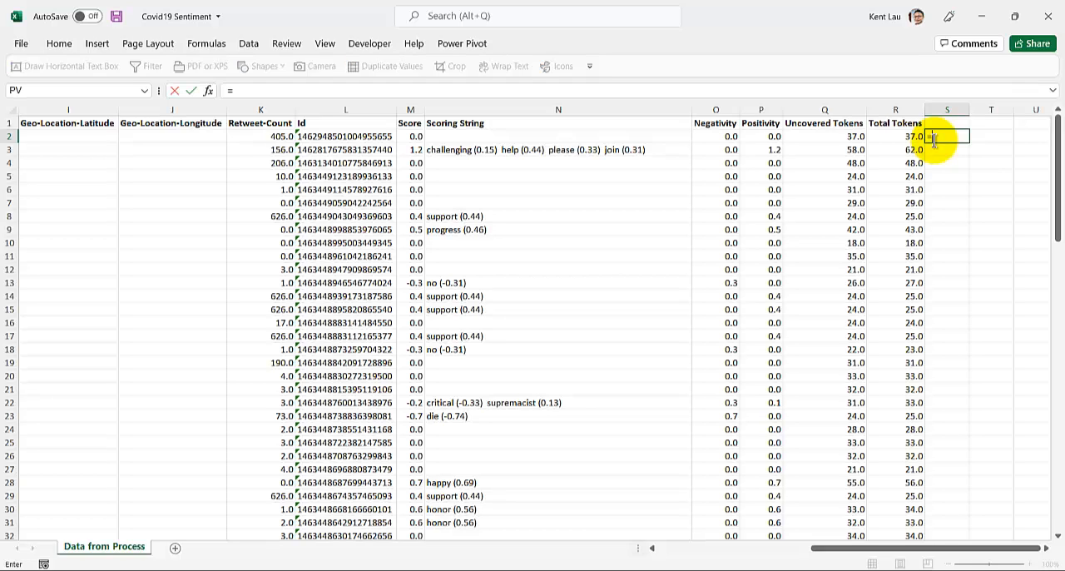
pyautogui.write('if')
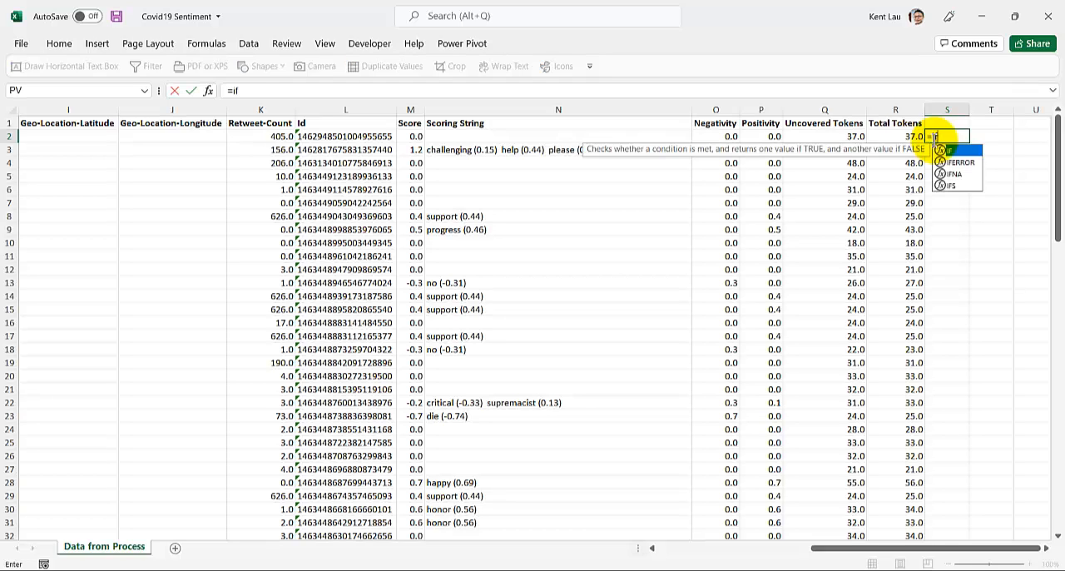
pyautogui.write('(')
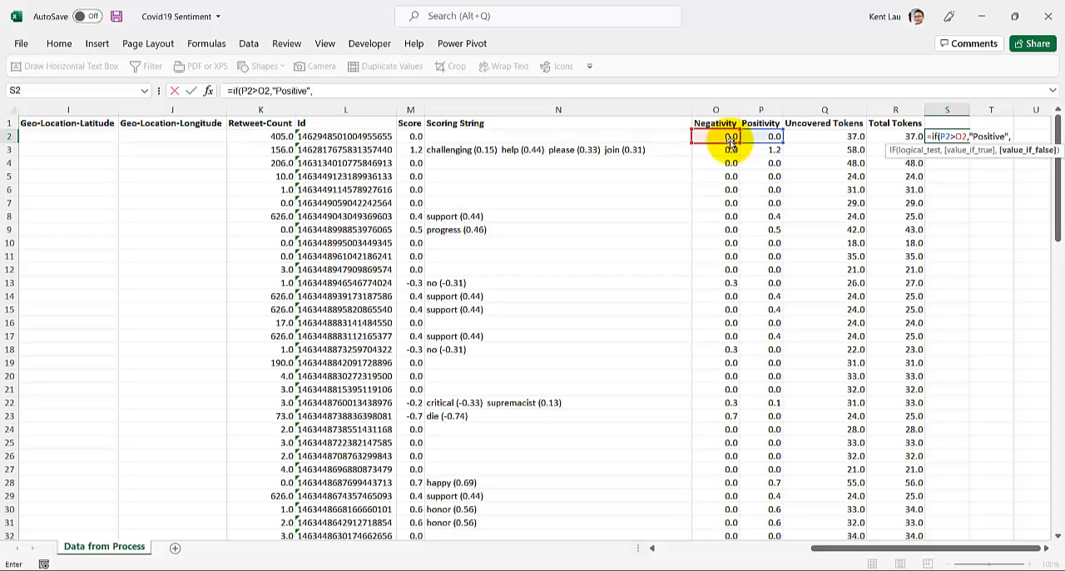
pyautogui.write('"Ne')
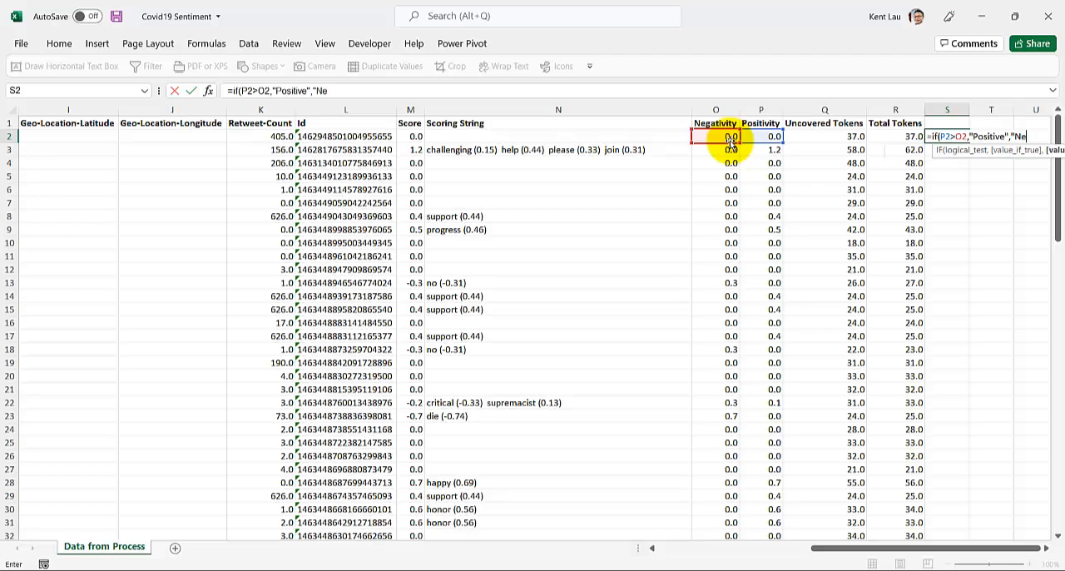
pyautogui.write('gative")')
pyautogui.press('Return')
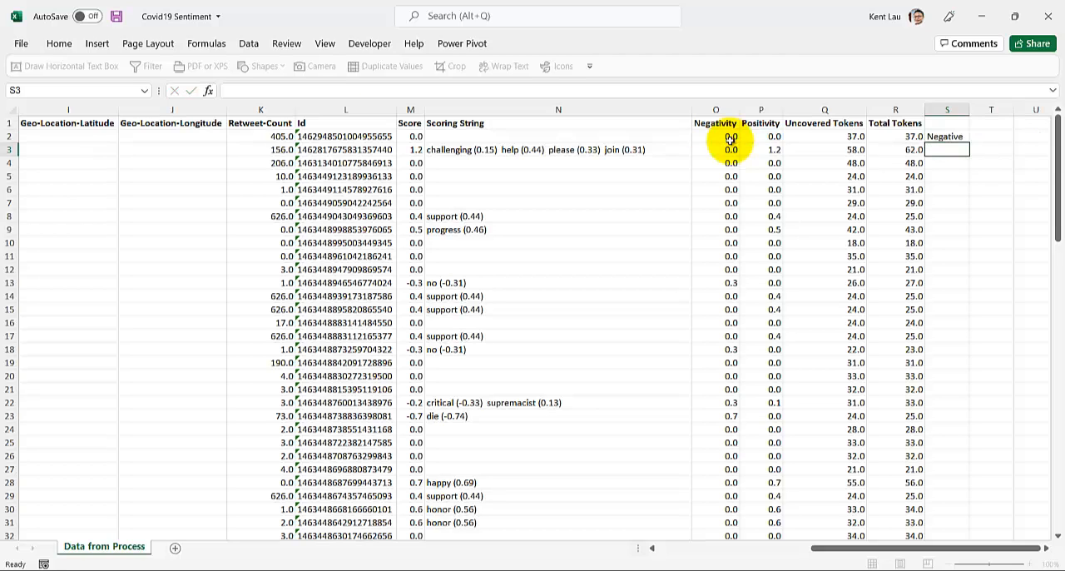
# Step: Fill the two-way sentiment formula from S2 down column S and check the label in S4
pyautogui.click(945, 137)
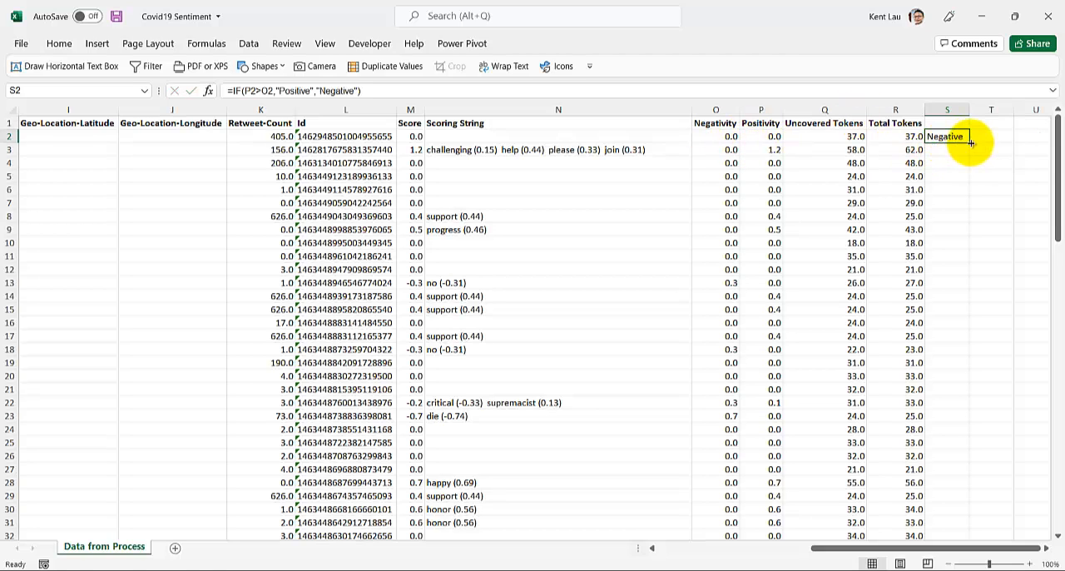
pyautogui.doubleClick(970, 142)
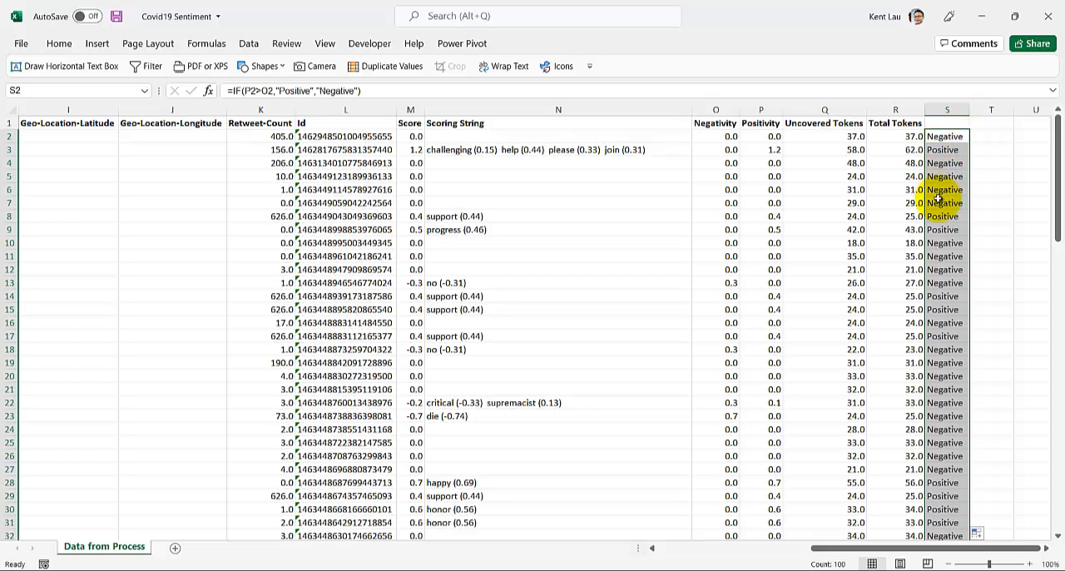
pyautogui.click(939, 164)
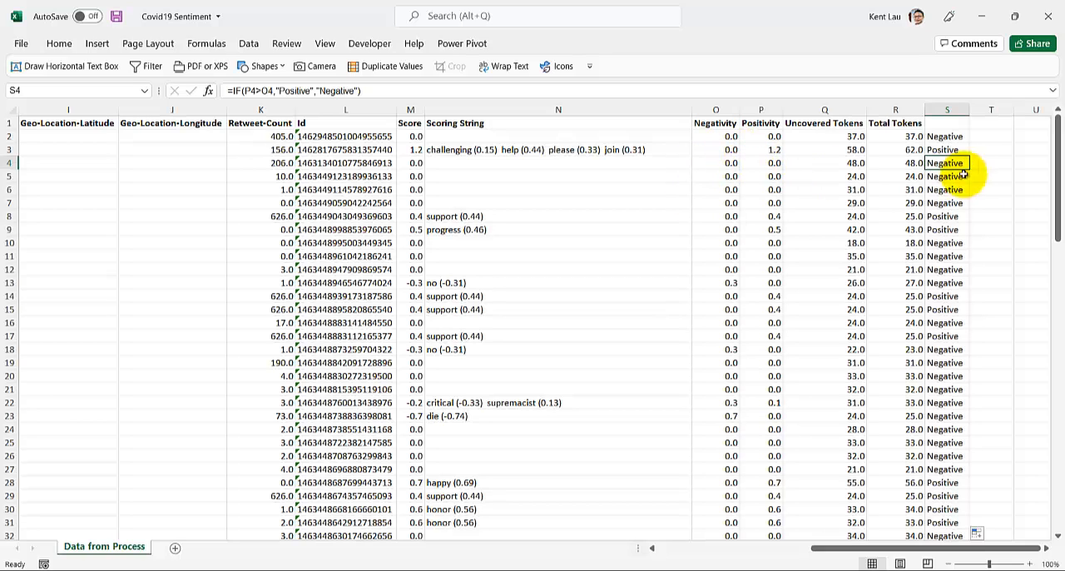
# Step: Change the S2 formula to =IF(P2>O2,"Positive",IF(P2=O2,"Neutral","Negative")) and fill it down column S for all tweets
pyautogui.click(944, 136)
pyautogui.doubleClick(945, 137)
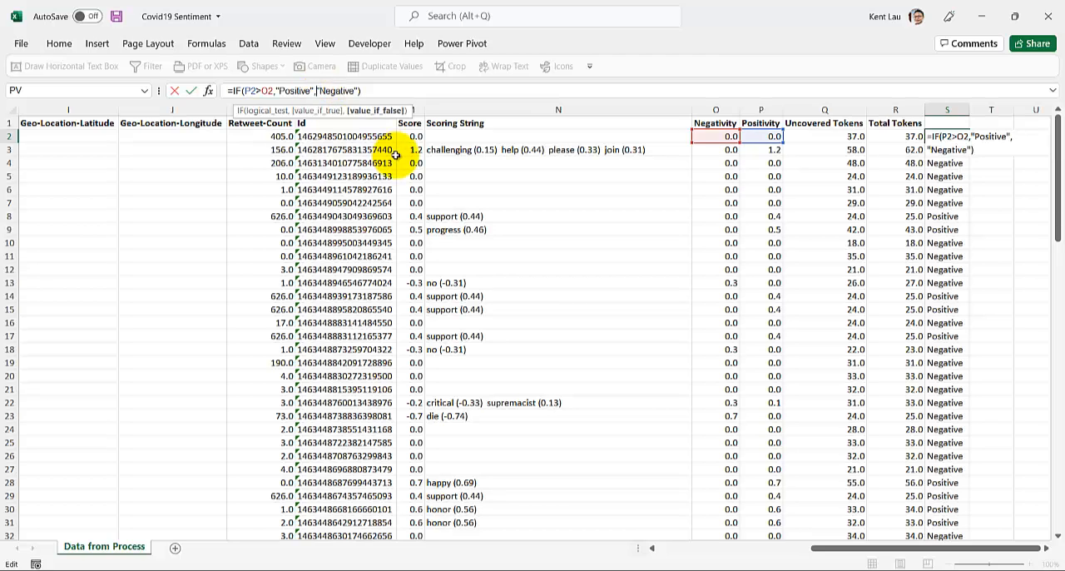
pyautogui.write('if(')
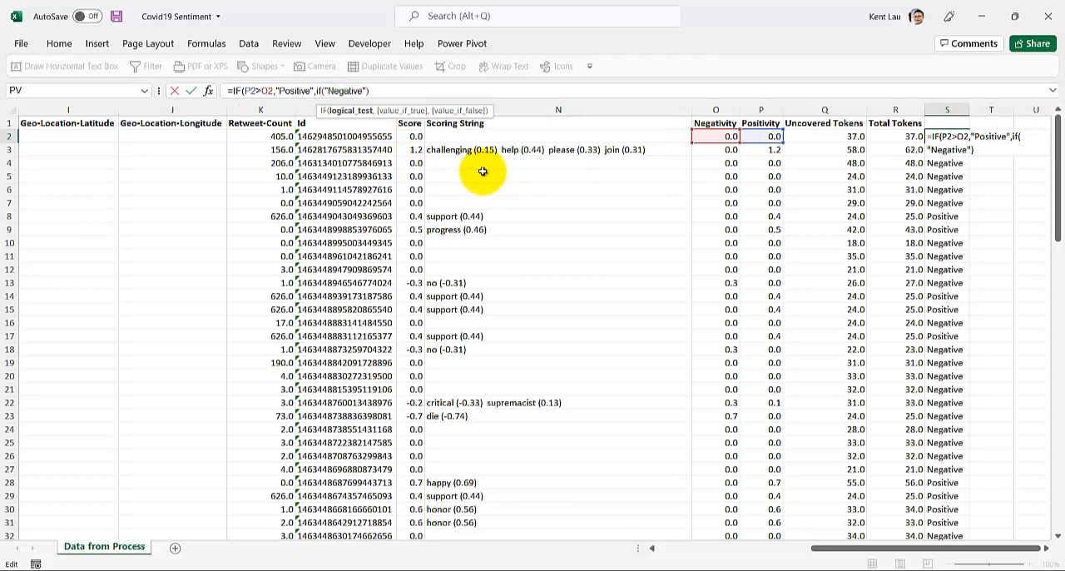
pyautogui.click(755, 138)
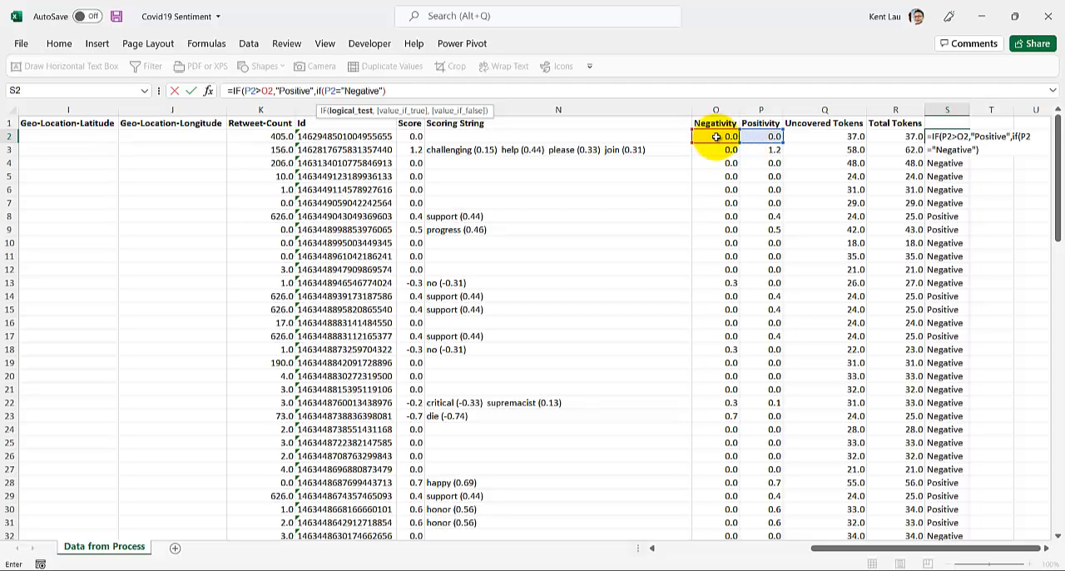
pyautogui.click(716, 137)
pyautogui.write(',"Neutral')
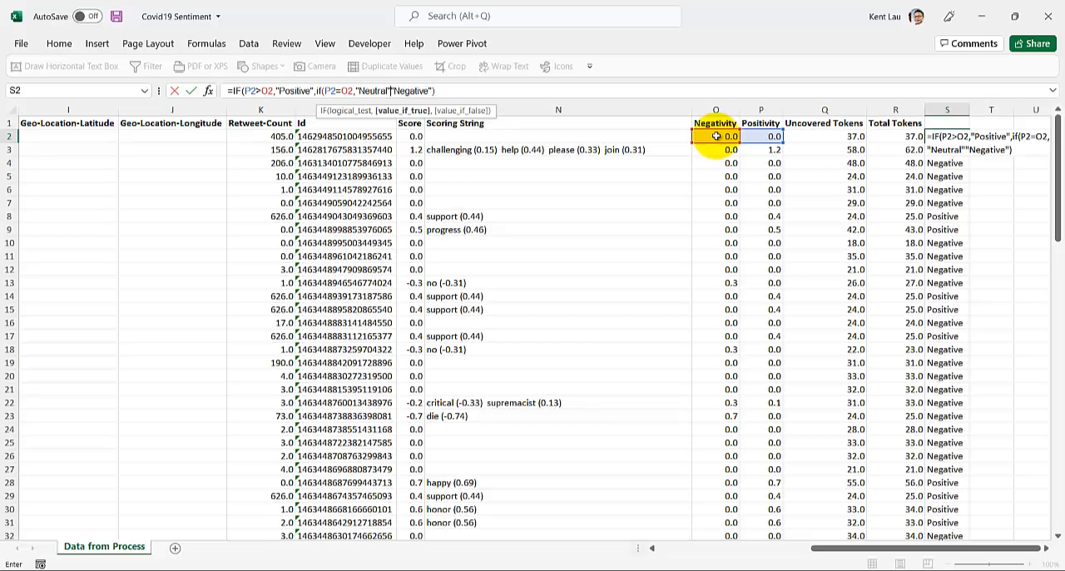
pyautogui.write(',')
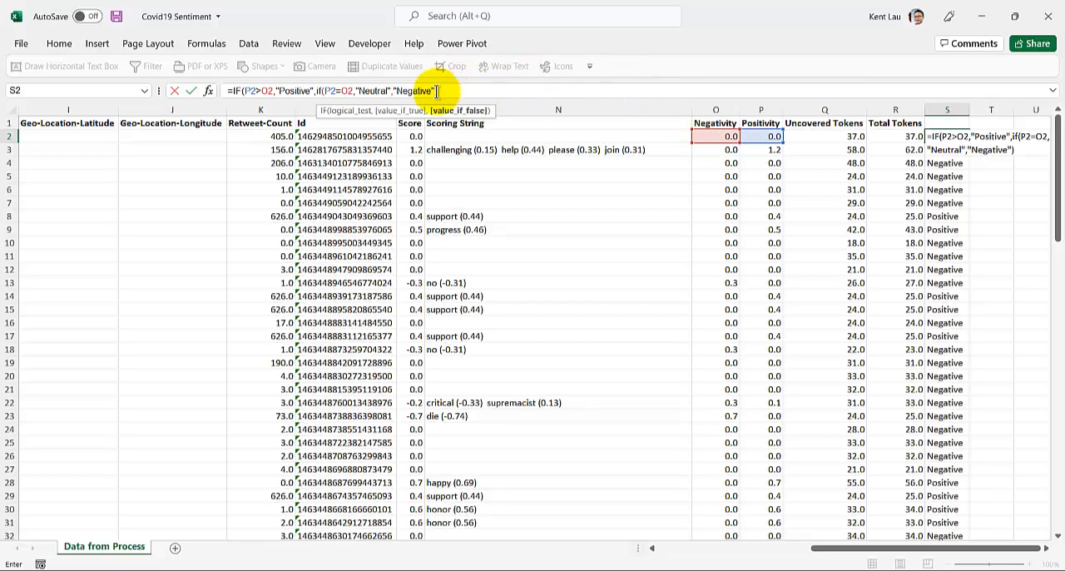
pyautogui.click(437, 91)
pyautogui.write('))')
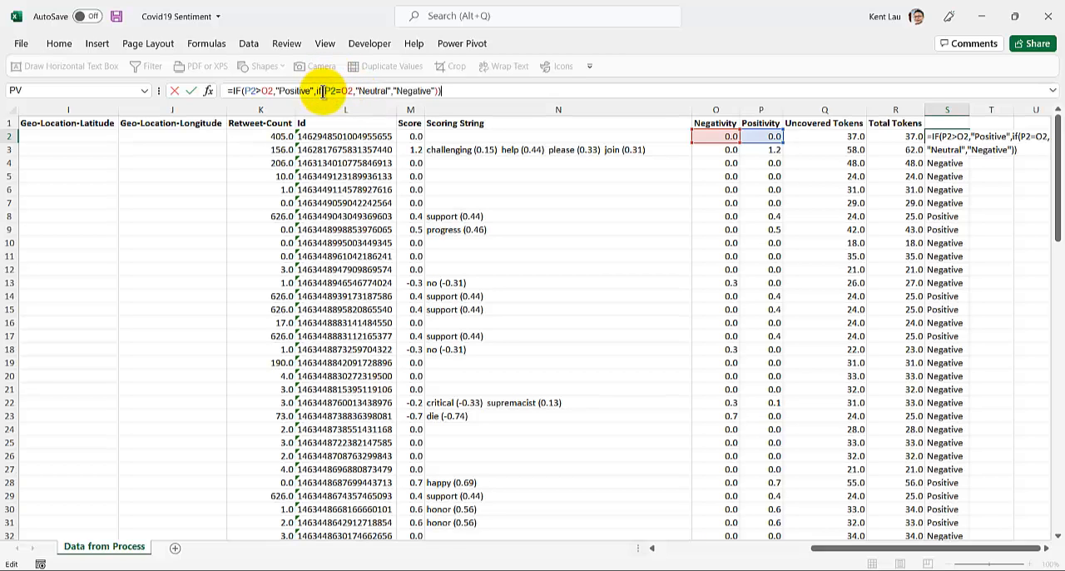
pyautogui.hotkey('ctrl', 'Return')
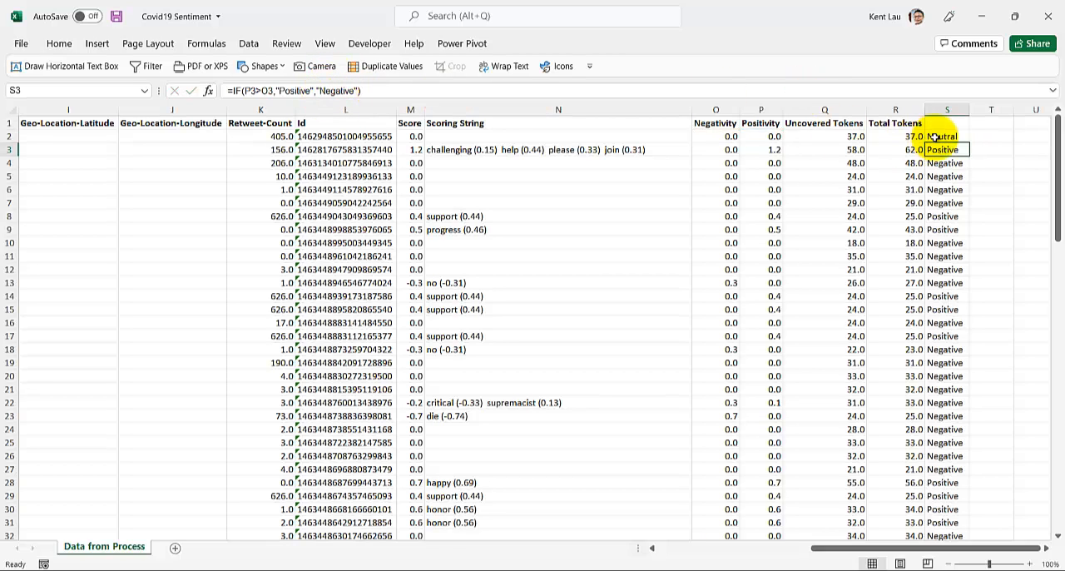
pyautogui.doubleClick(971, 144)
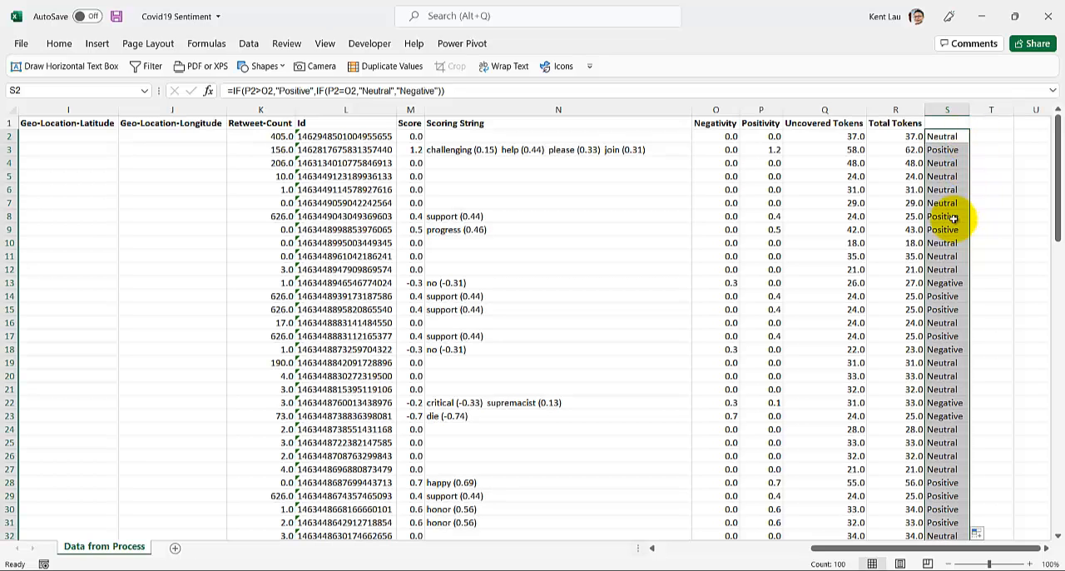
# Step: Check the sentiment labels down column S and inspect the nested IF formula in cell S2
pyautogui.scroll(-5, 678, 318)
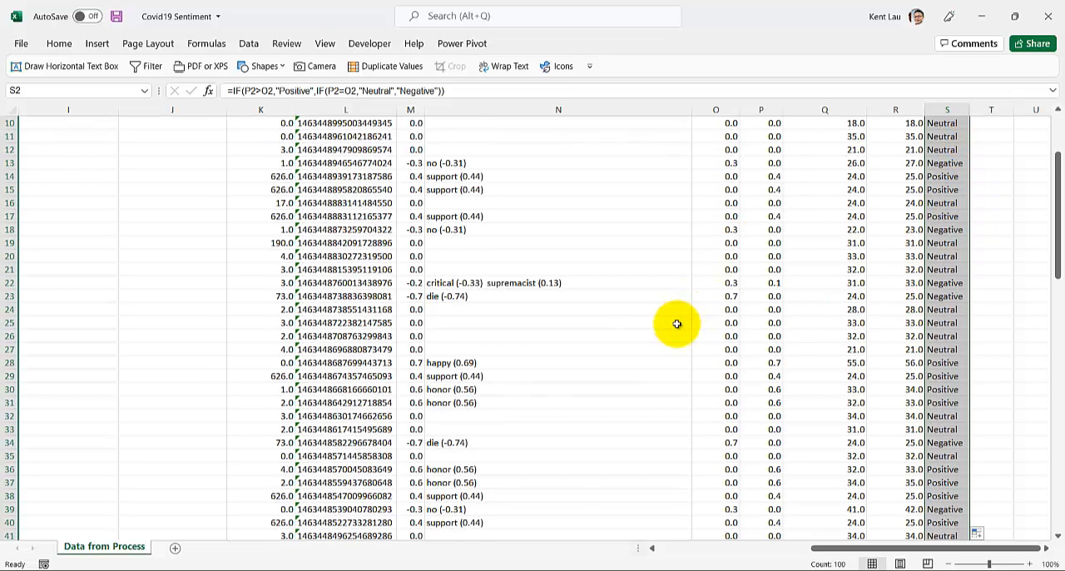
pyautogui.scroll(5, 677, 323)
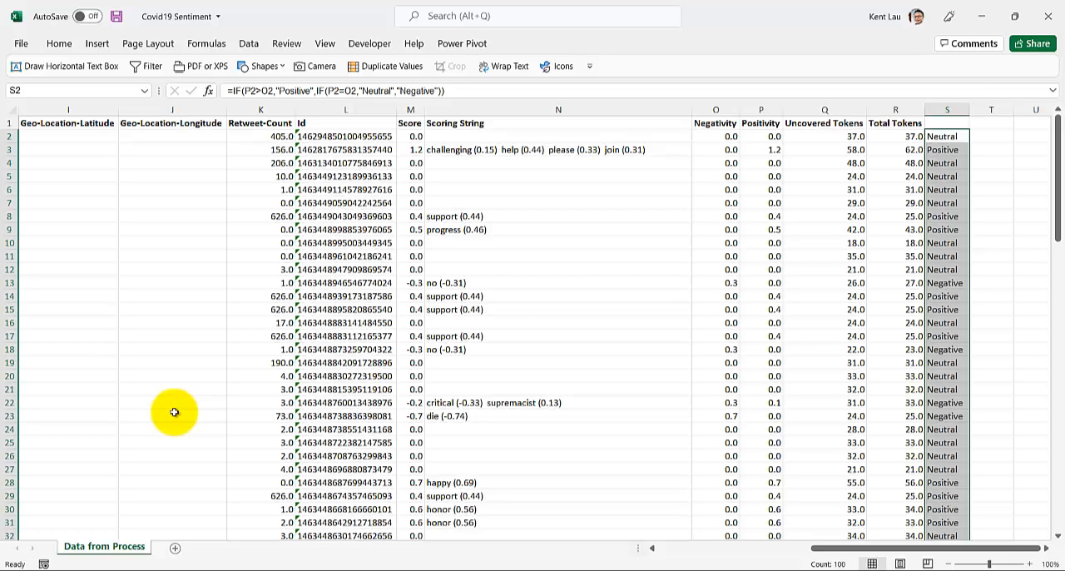
pyautogui.click(265, 268)
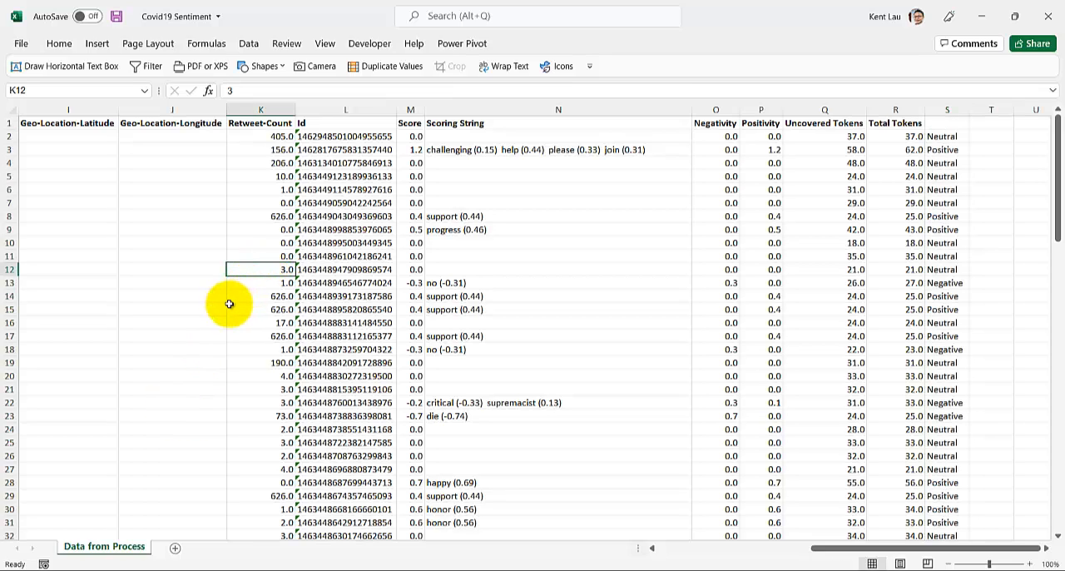
pyautogui.click(953, 137)
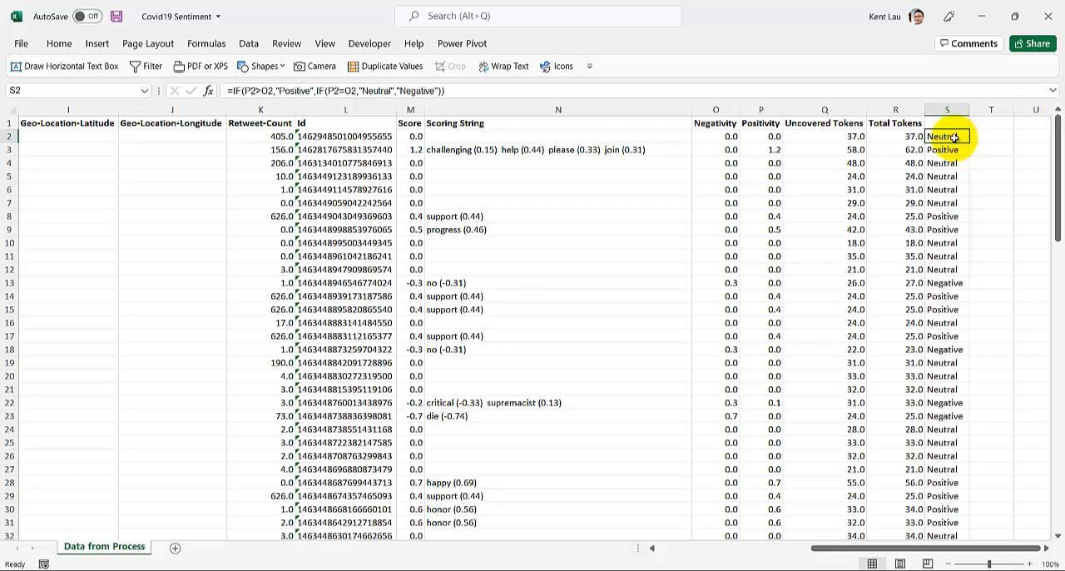
pyautogui.doubleClick(953, 137)
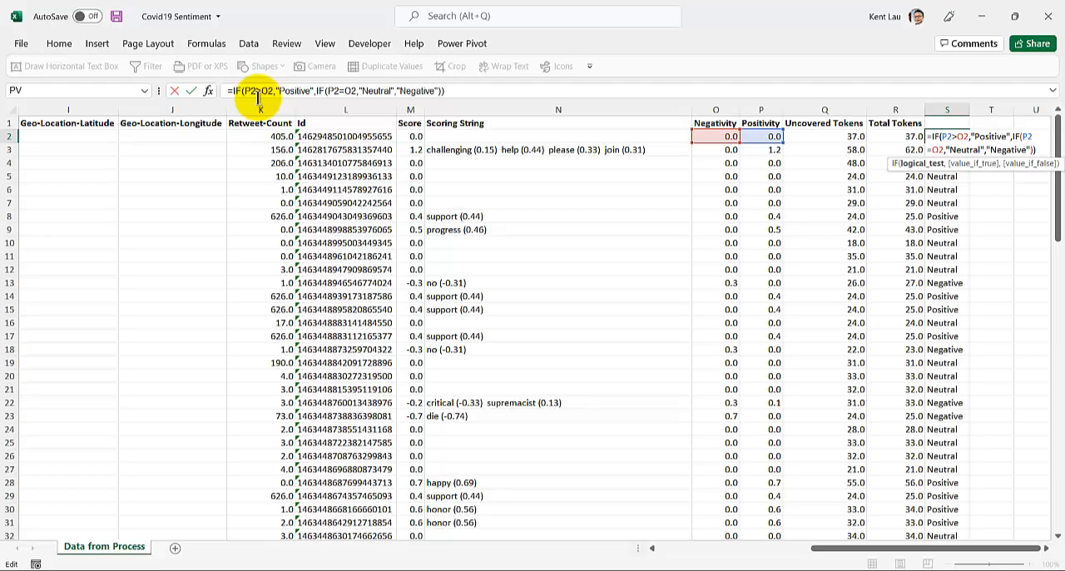
pyautogui.press('Escape')
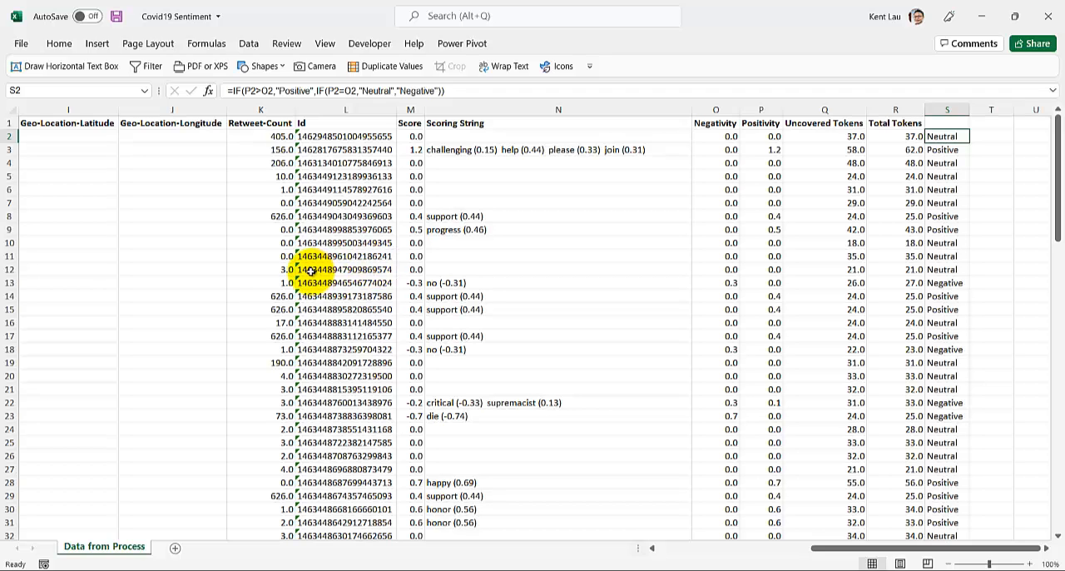
pyautogui.click(248, 46)
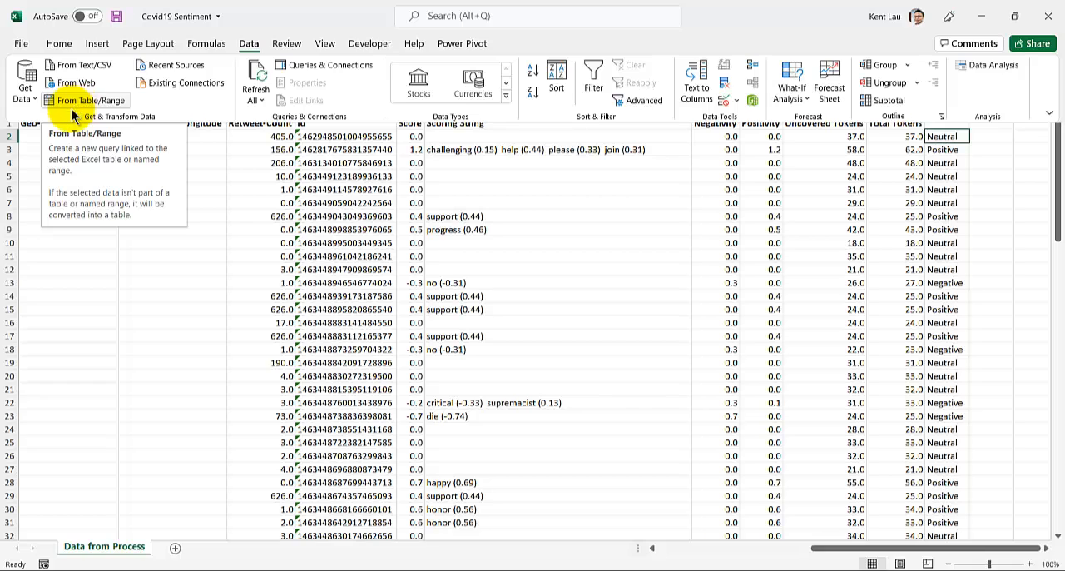
pyautogui.click(953, 223)
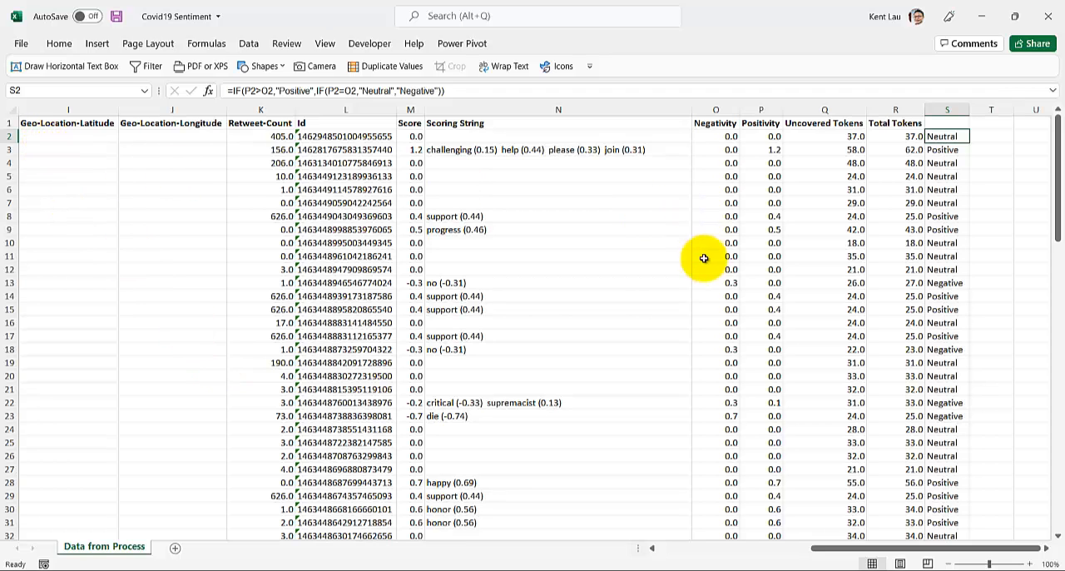
# Step: Switch to RapidMiner to view the Data from Process set in Turbo Prep, and return to the Excel sheet
pyautogui.click(536, 570)
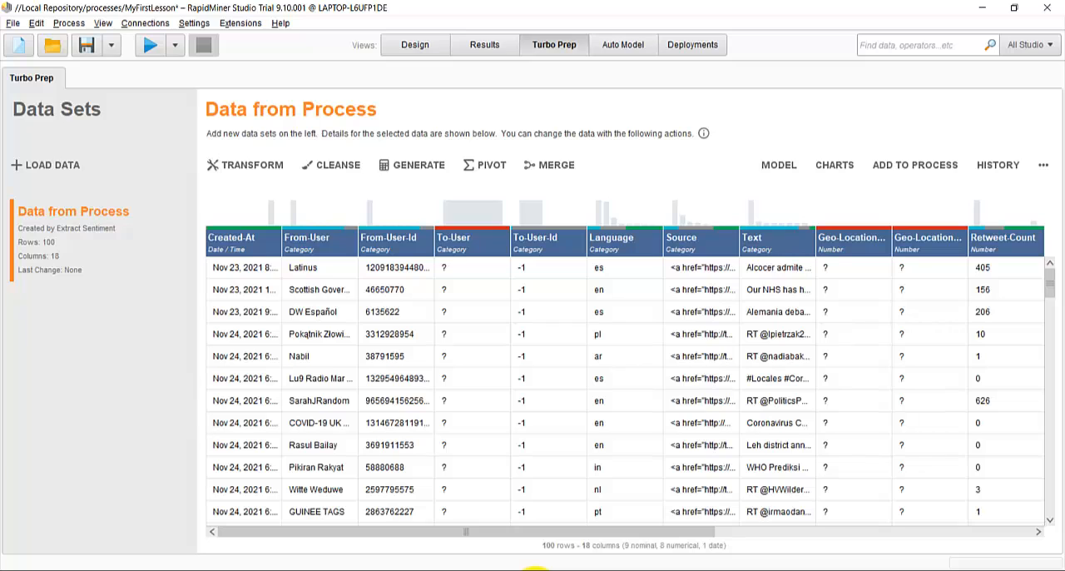
pyautogui.click(533, 569)
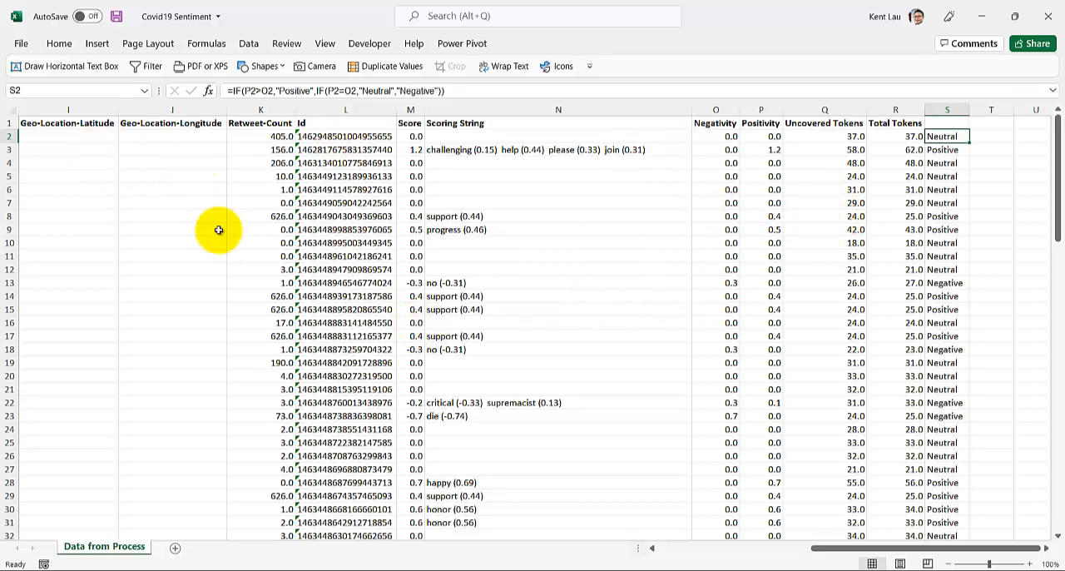
# Step: Review the exported tweet columns from Created-At through the column S labels, and switch back to RapidMiner
pyautogui.moveTo(858, 548); pyautogui.dragTo(704, 548)
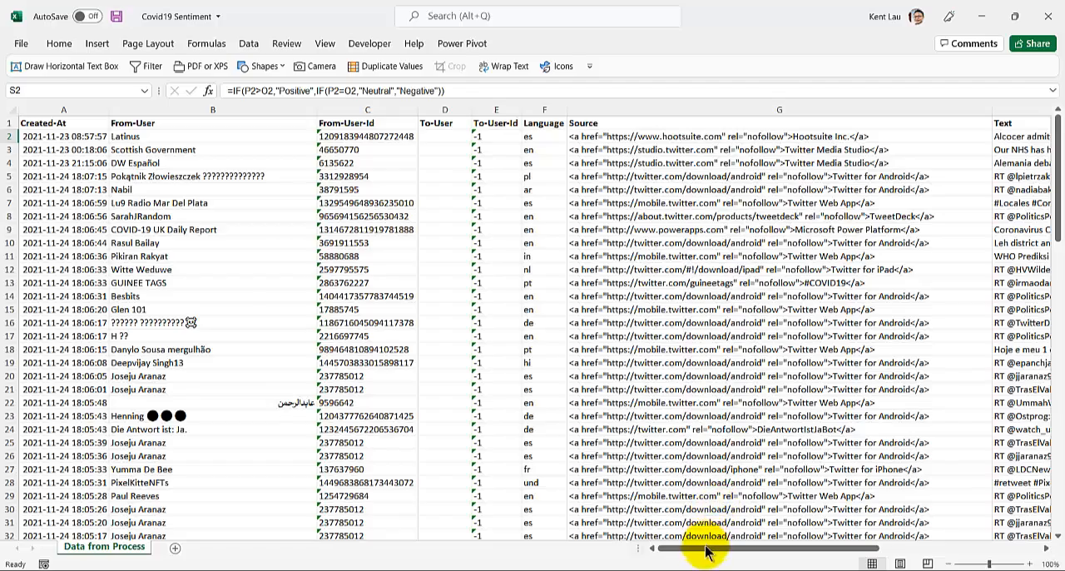
pyautogui.moveTo(704, 547); pyautogui.dragTo(868, 563)
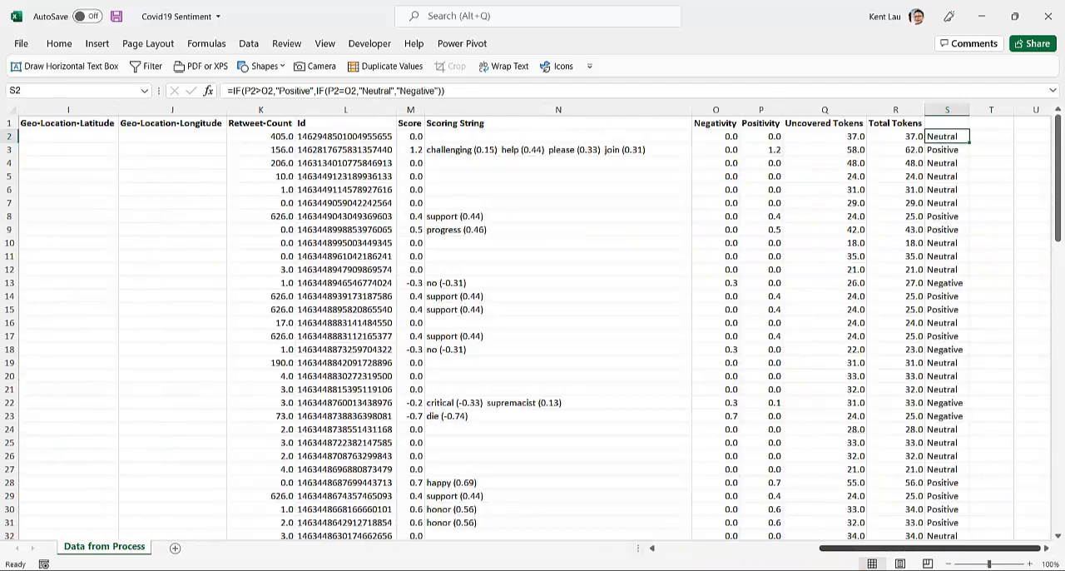
pyautogui.click(124, 217)
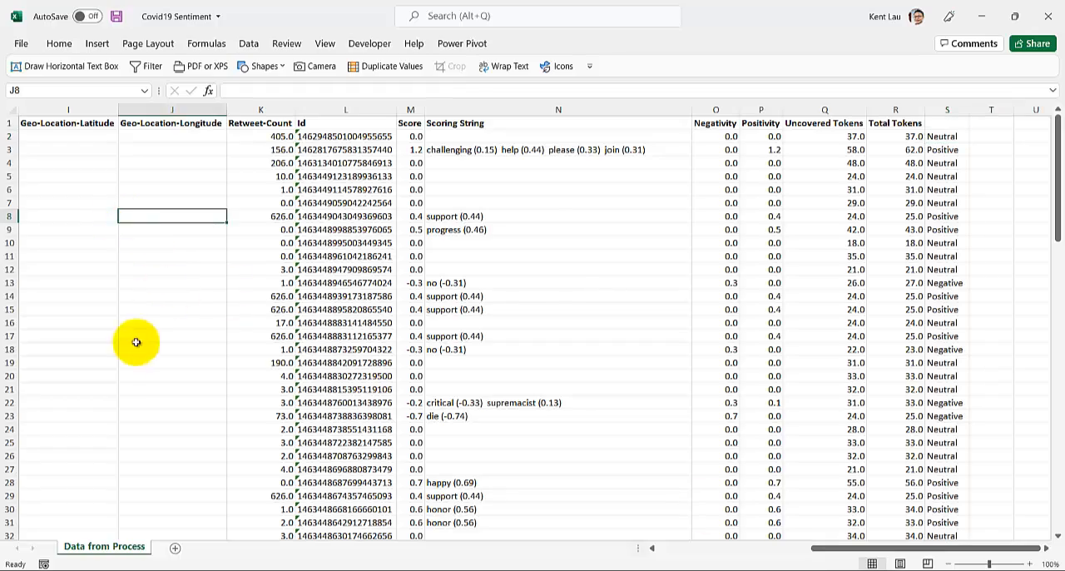
pyautogui.scroll(-10, 114, 373)
pyautogui.moveTo(823, 552); pyautogui.dragTo(381, 554)
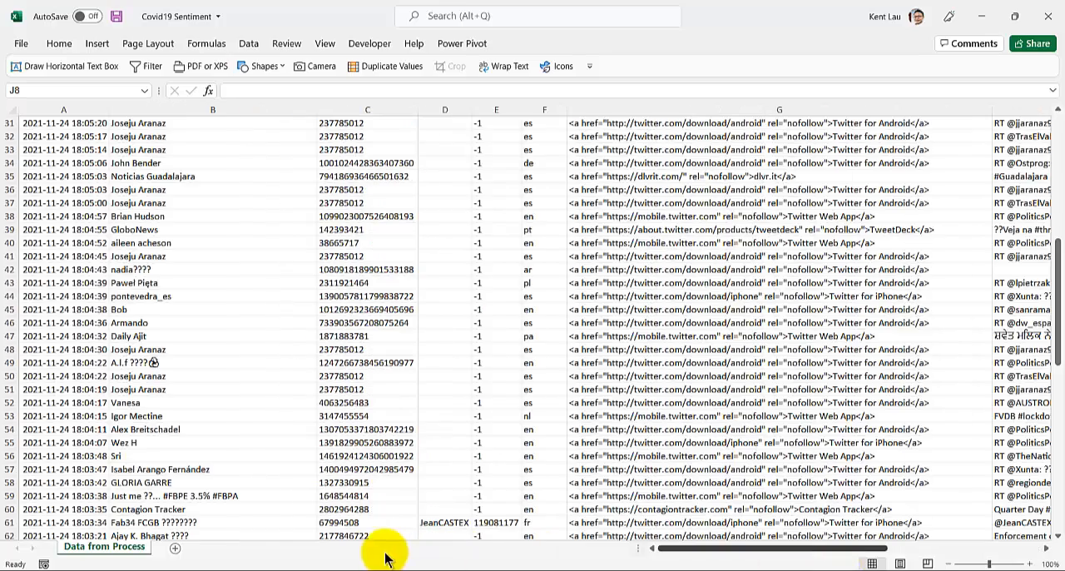
pyautogui.scroll(6, 140, 283)
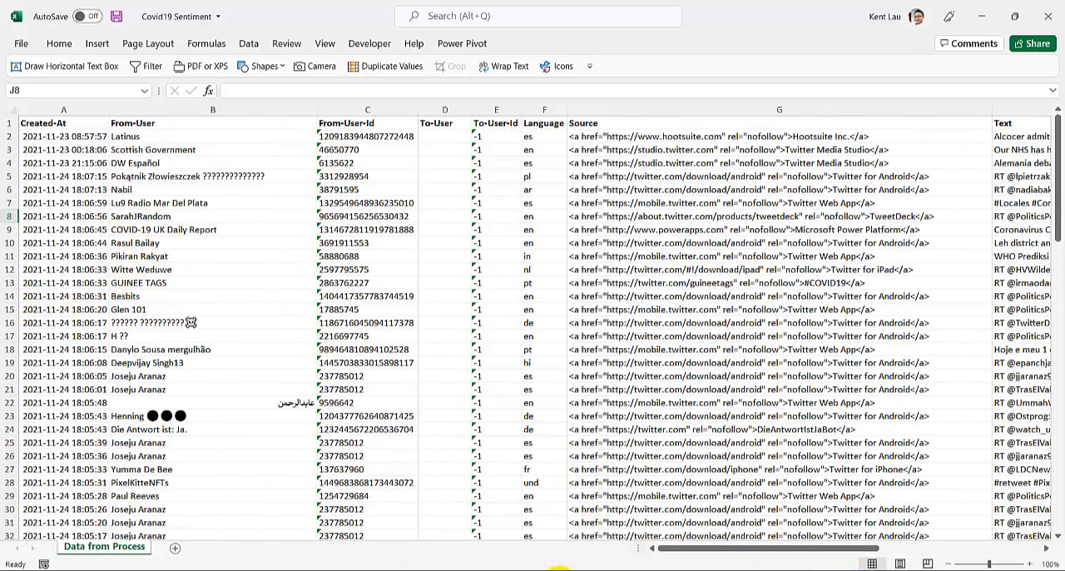
pyautogui.click(556, 569)
pyautogui.click(528, 570)
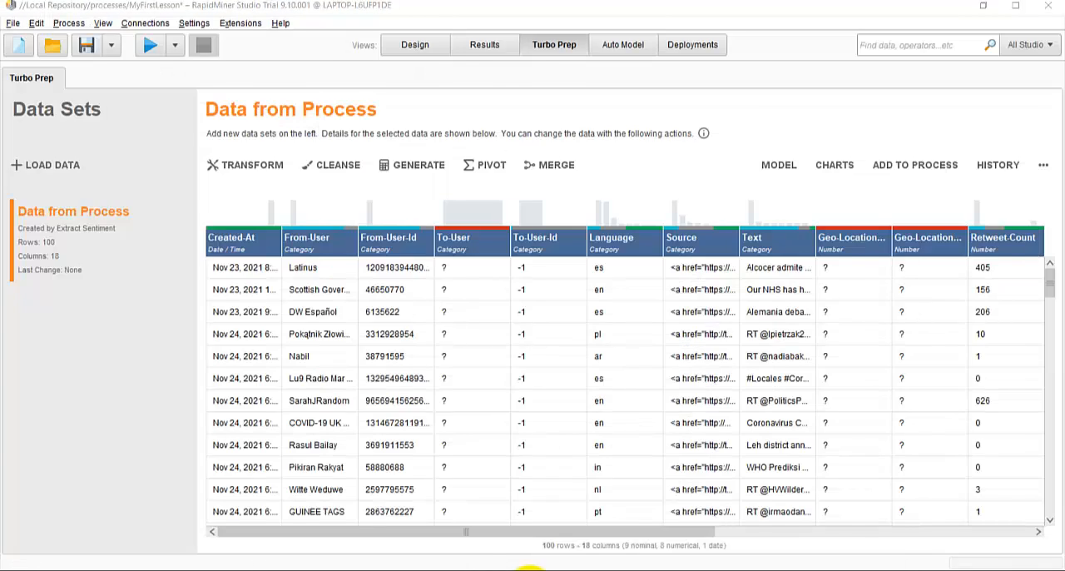